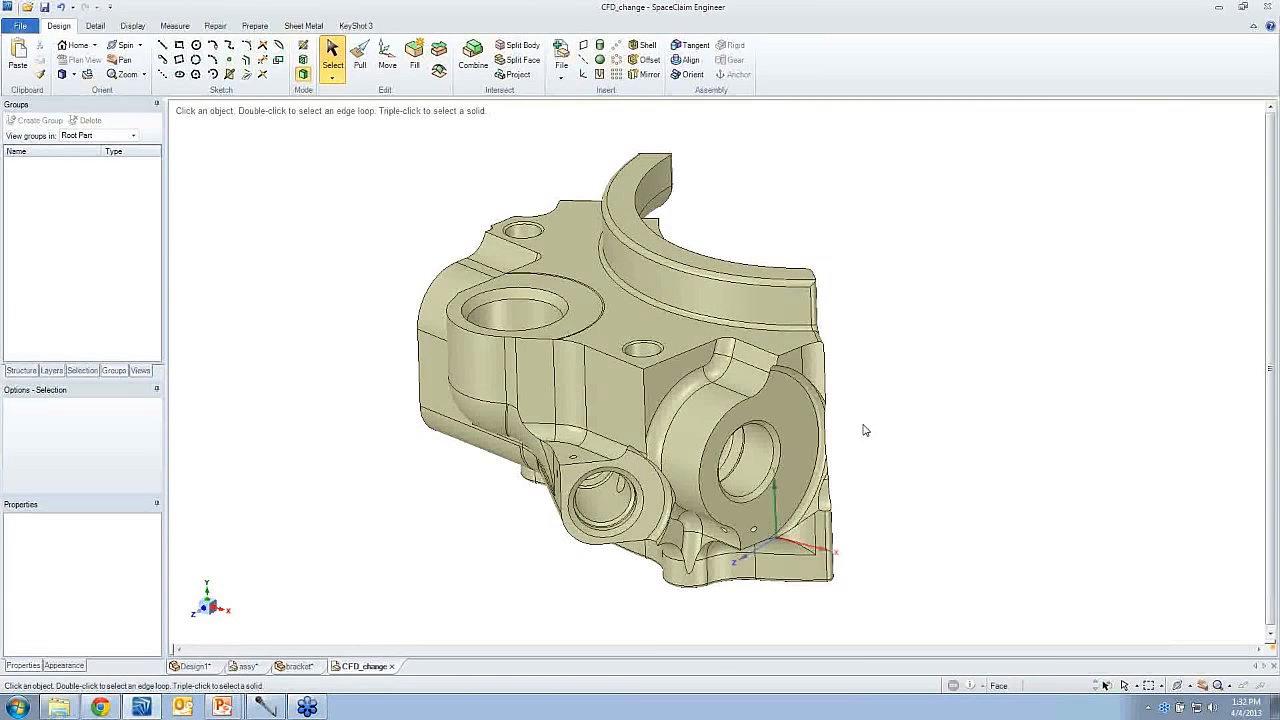
- Start a Volume Extract and select the outer planar faces around the block's port openings as the enclosing faces
click(734, 318)
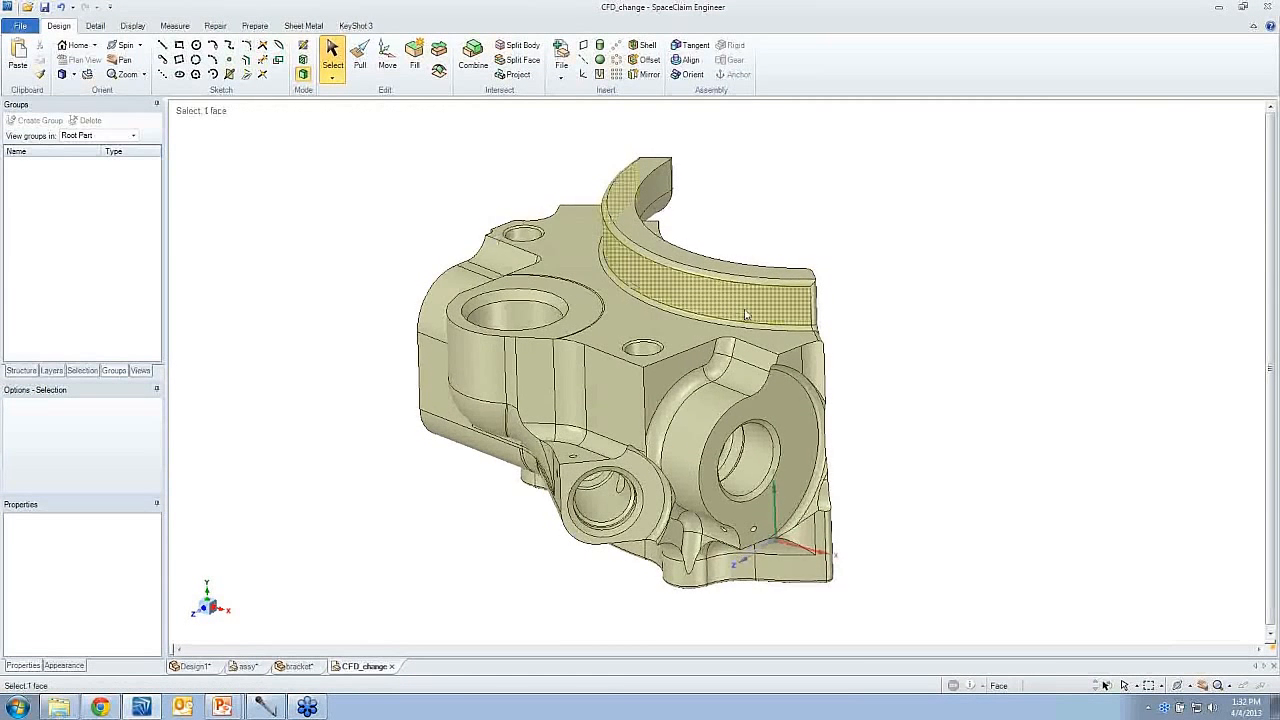
click(255, 26)
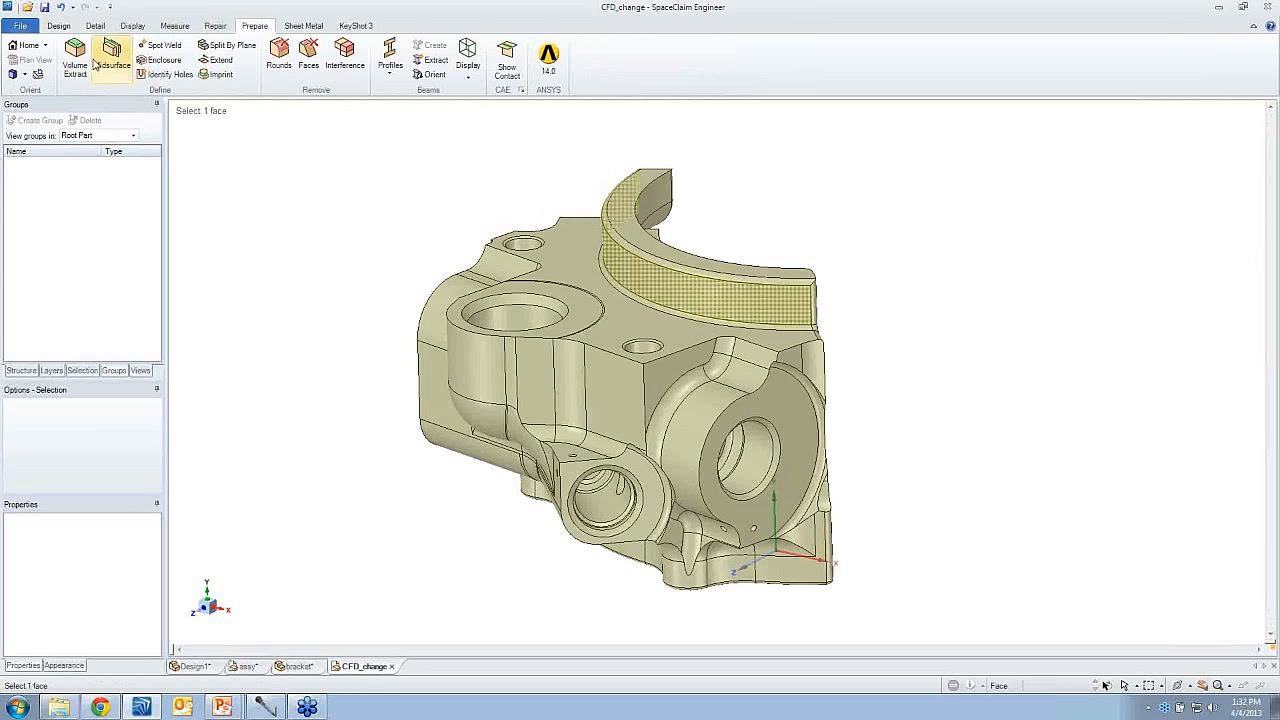
click(407, 194)
click(560, 300)
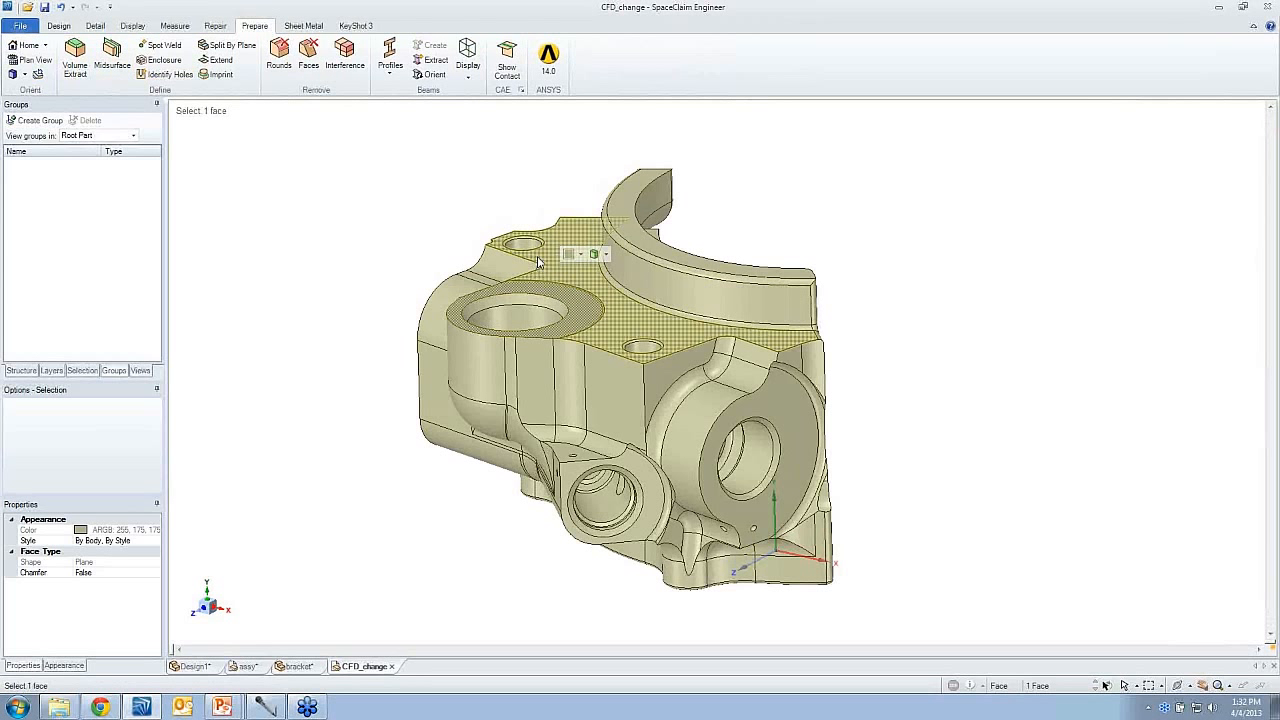
click(762, 406)
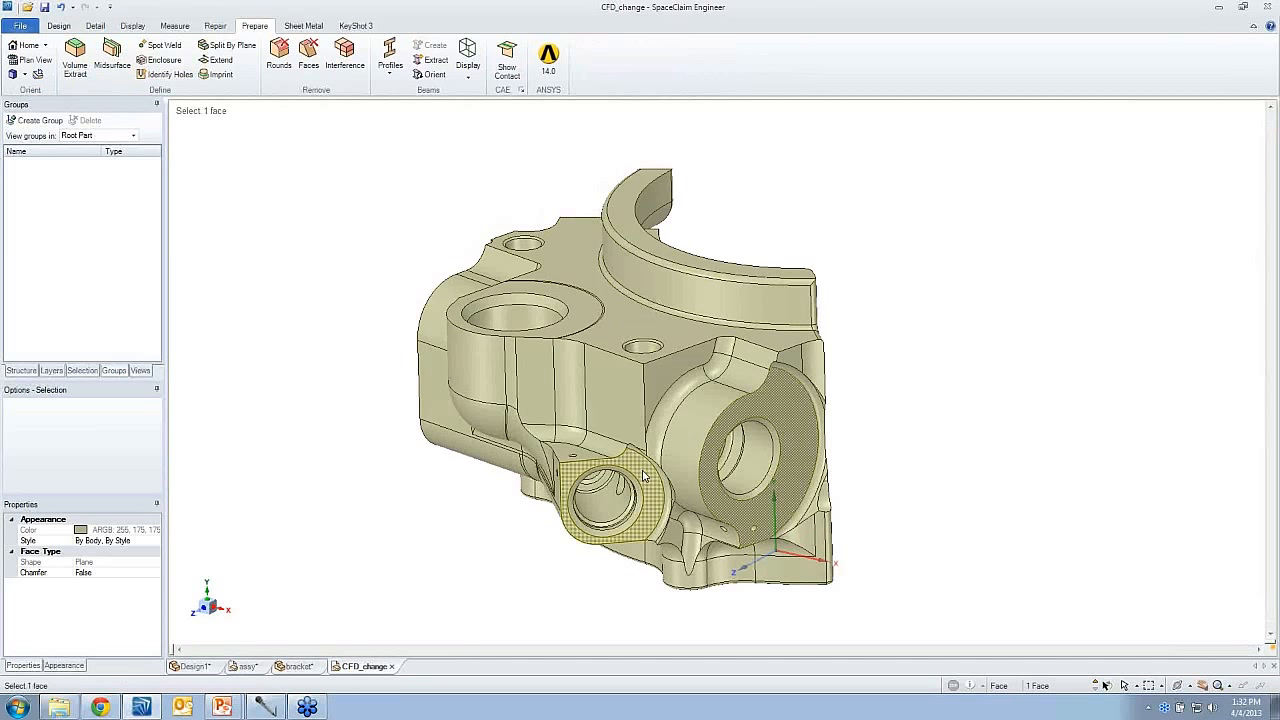
click(75, 55)
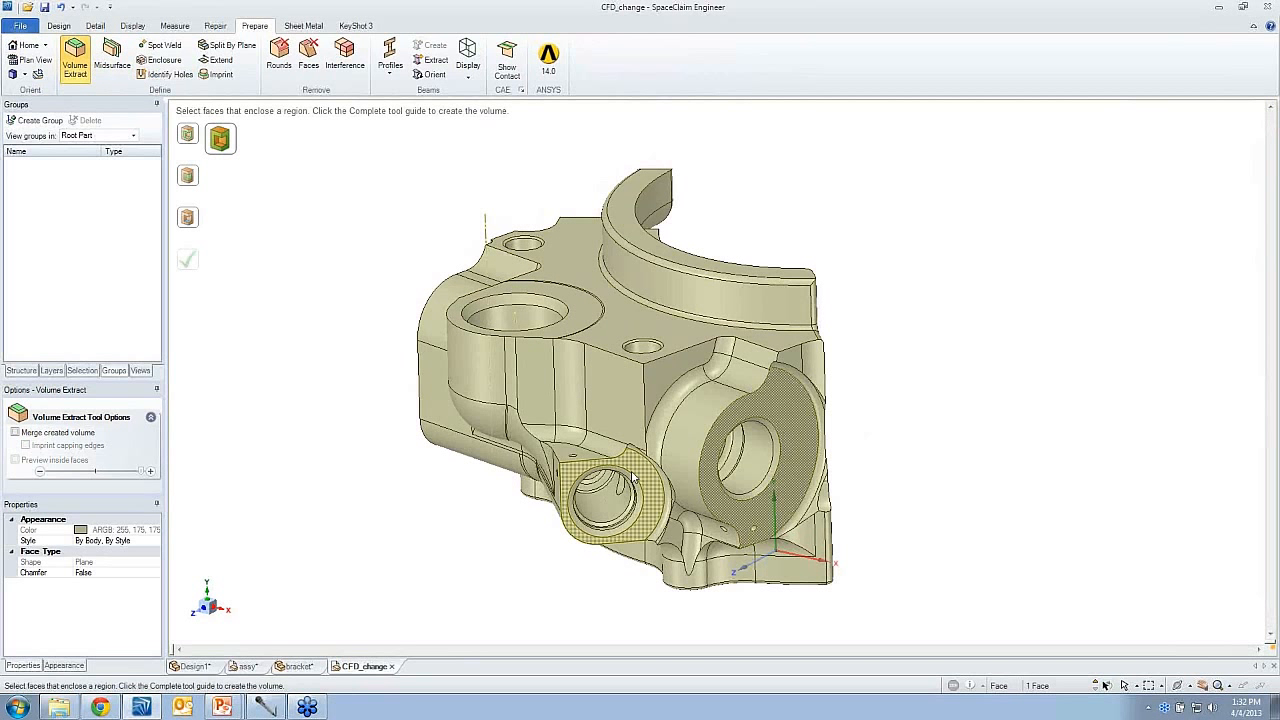
click(561, 272)
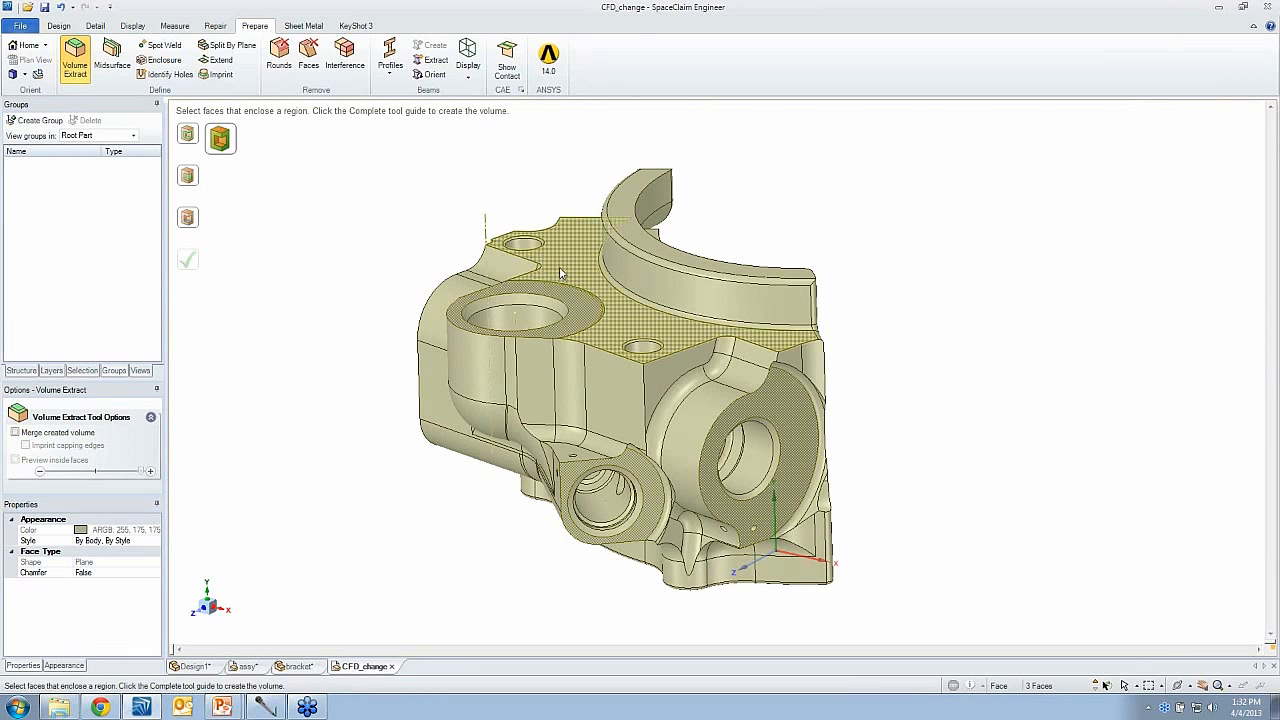
ctrl+click(560, 271)
mouse_move(560, 271)
middle_down()
mouse_move(700, 326)
mouse_move(776, 393)
mouse_move(820, 350)
mouse_move(763, 525)
middle_up()
ctrl+click(700, 330)
ctrl+click(776, 391)
ctrl+click(819, 348)
ctrl+click(763, 525)
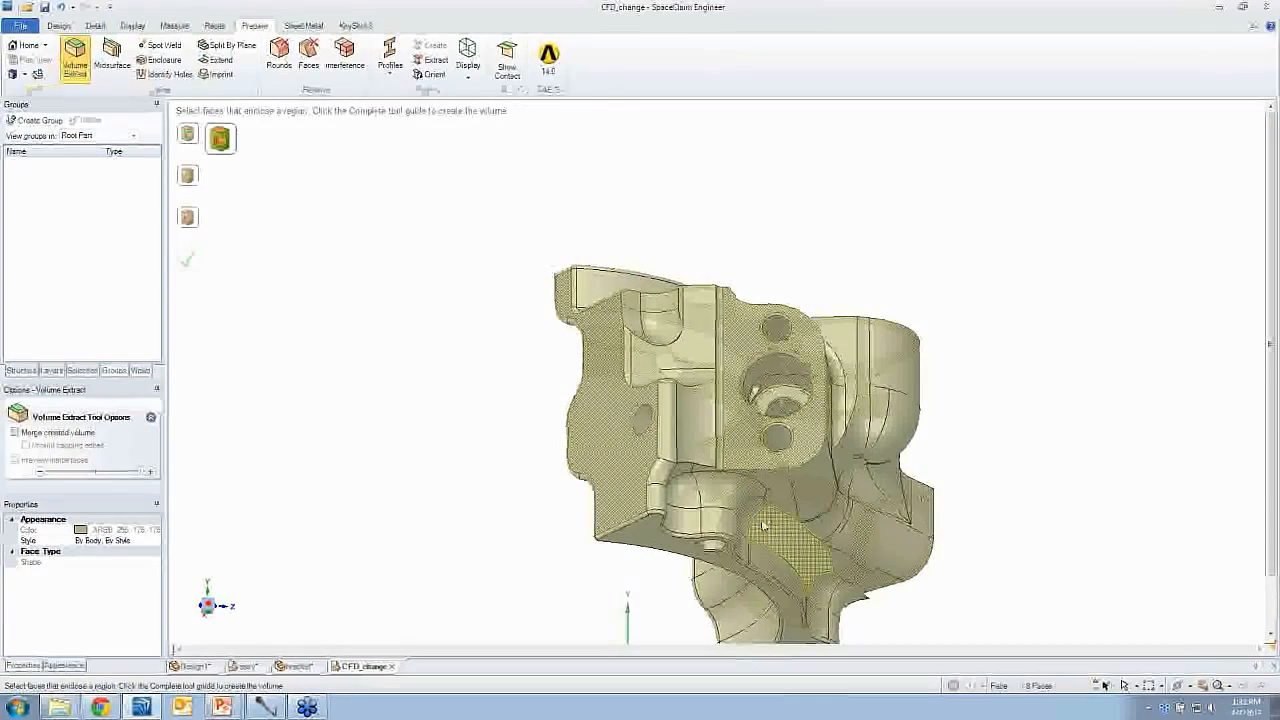
- Pick a face inside the large side bore, preview the inside faces, and create the internal flow volume without merging it
ctrl+shift+click(783, 371)
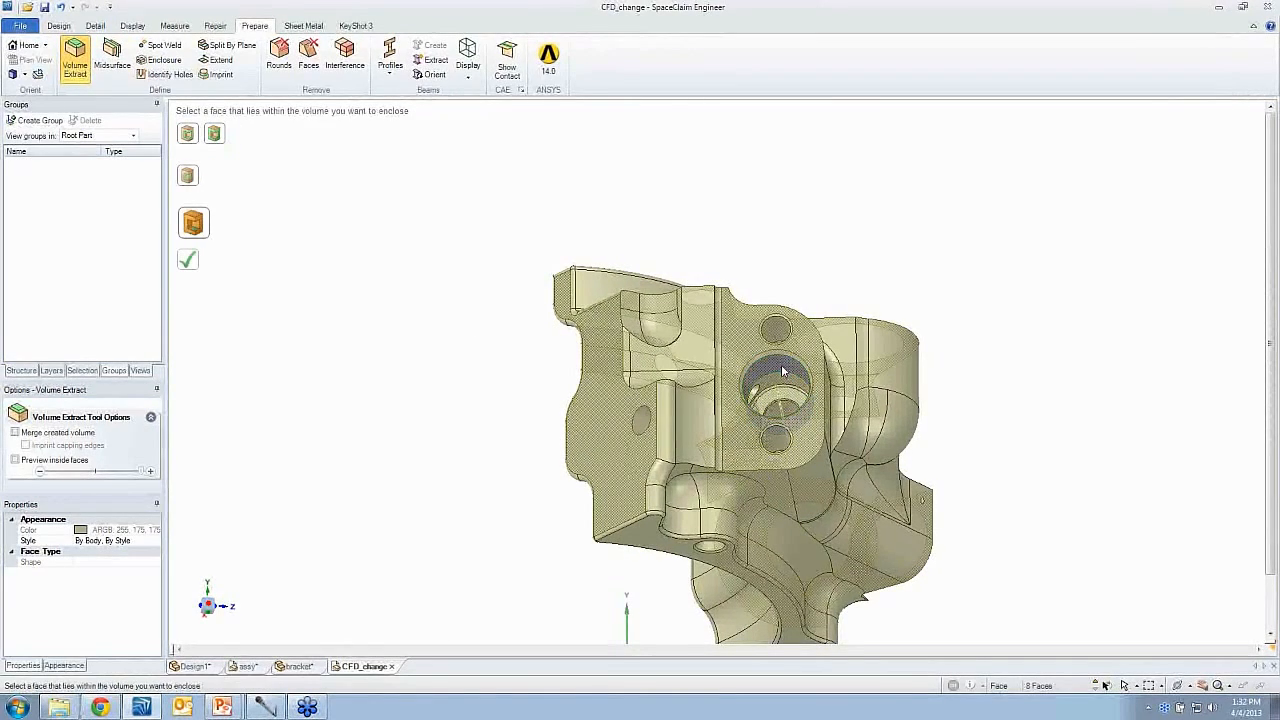
click(15, 460)
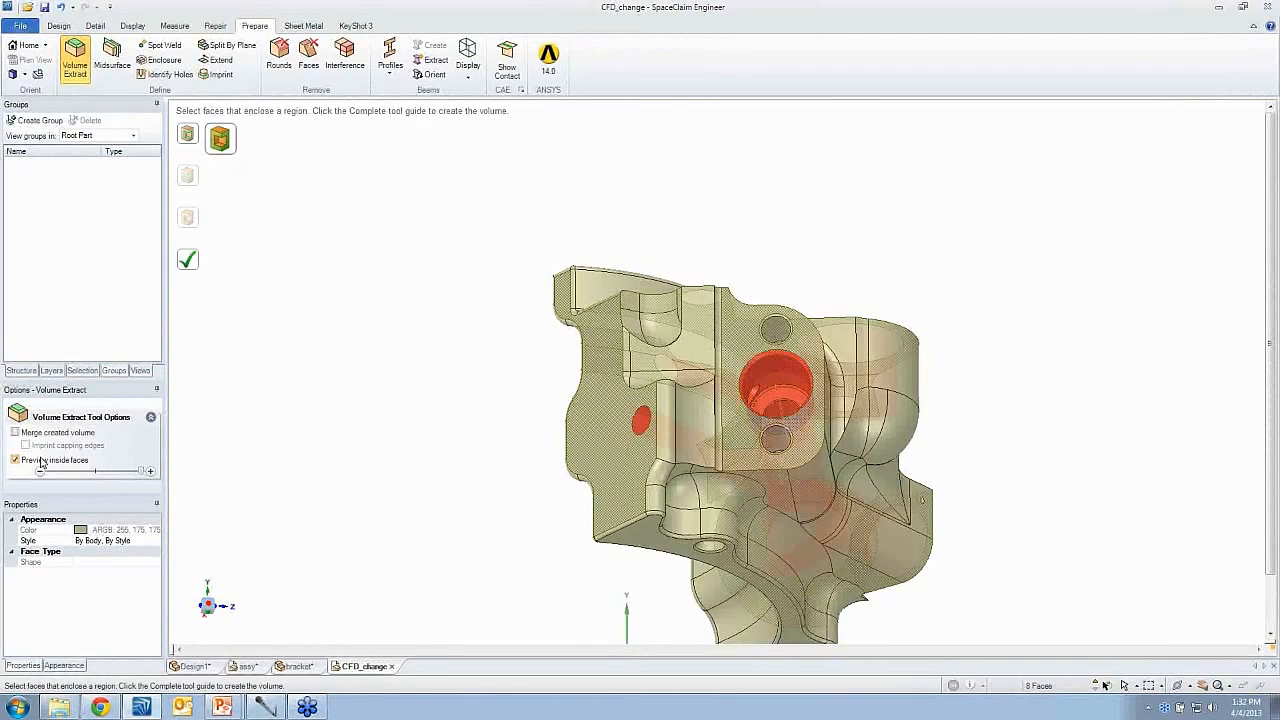
click(189, 265)
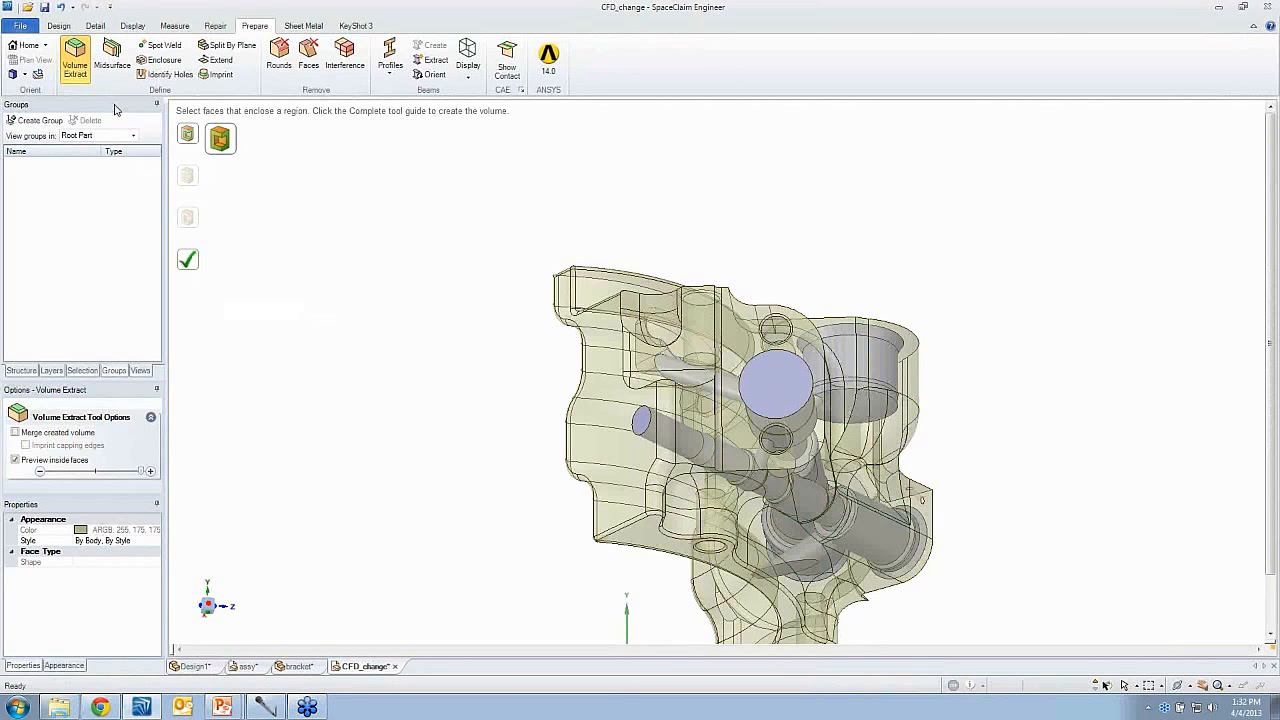
- Hide the original Solid so only the extracted Volume is displayed, and leave the Volume Extract tool
click(31, 373)
middle_drag(333, 317, 250, 290)
click(37, 130)
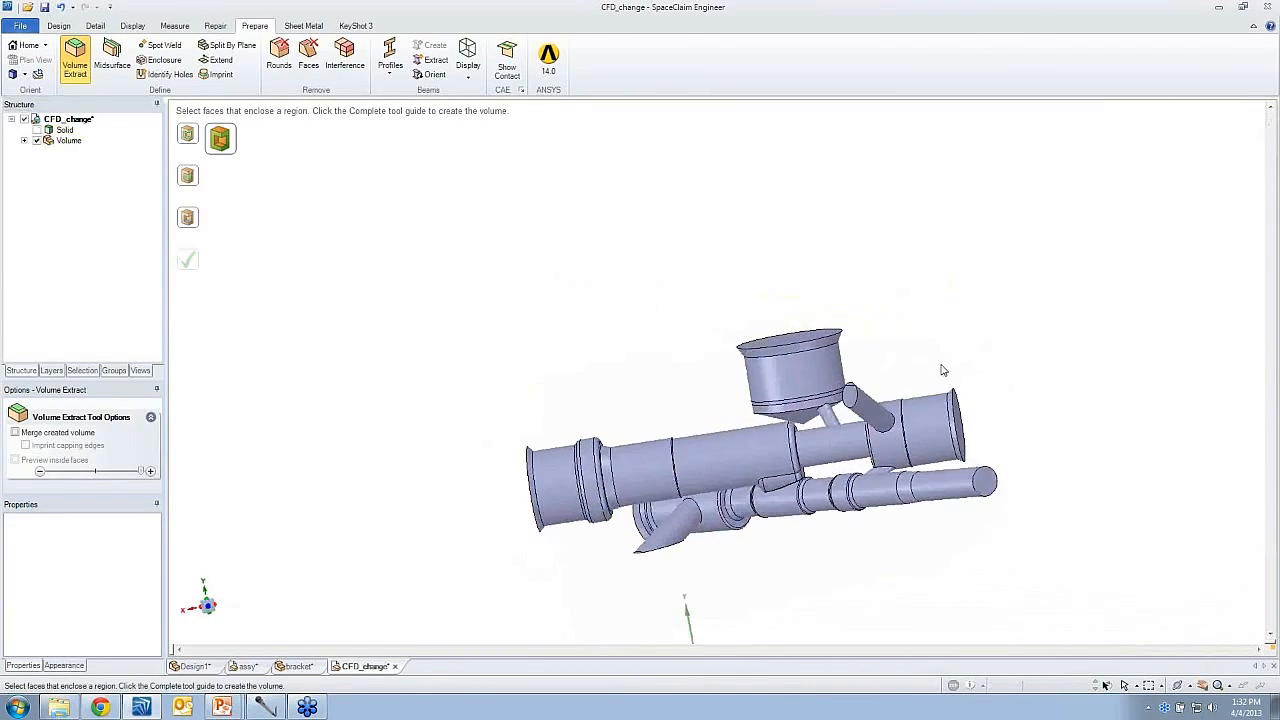
middle_drag(941, 370, 866, 386)
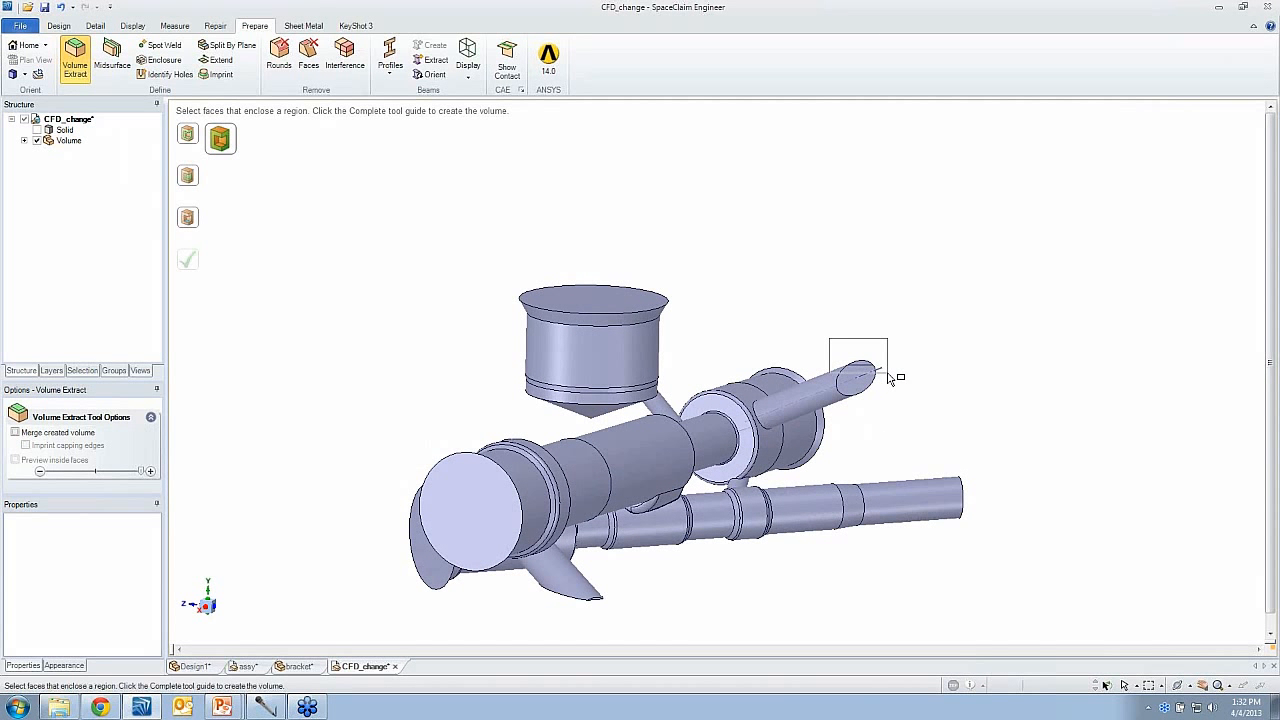
key(Escape)
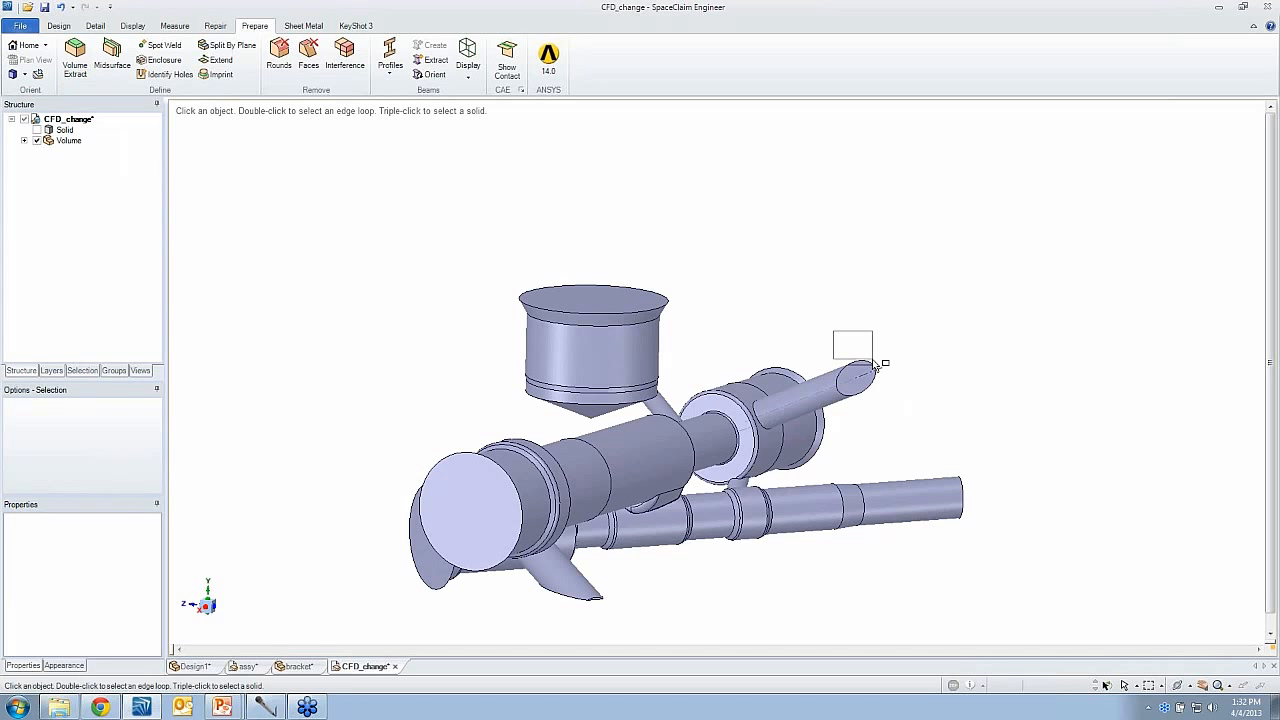
- Pull the slanted end face of the angled upper branch passage outward to lengthen the branch
click(884, 376)
click(59, 26)
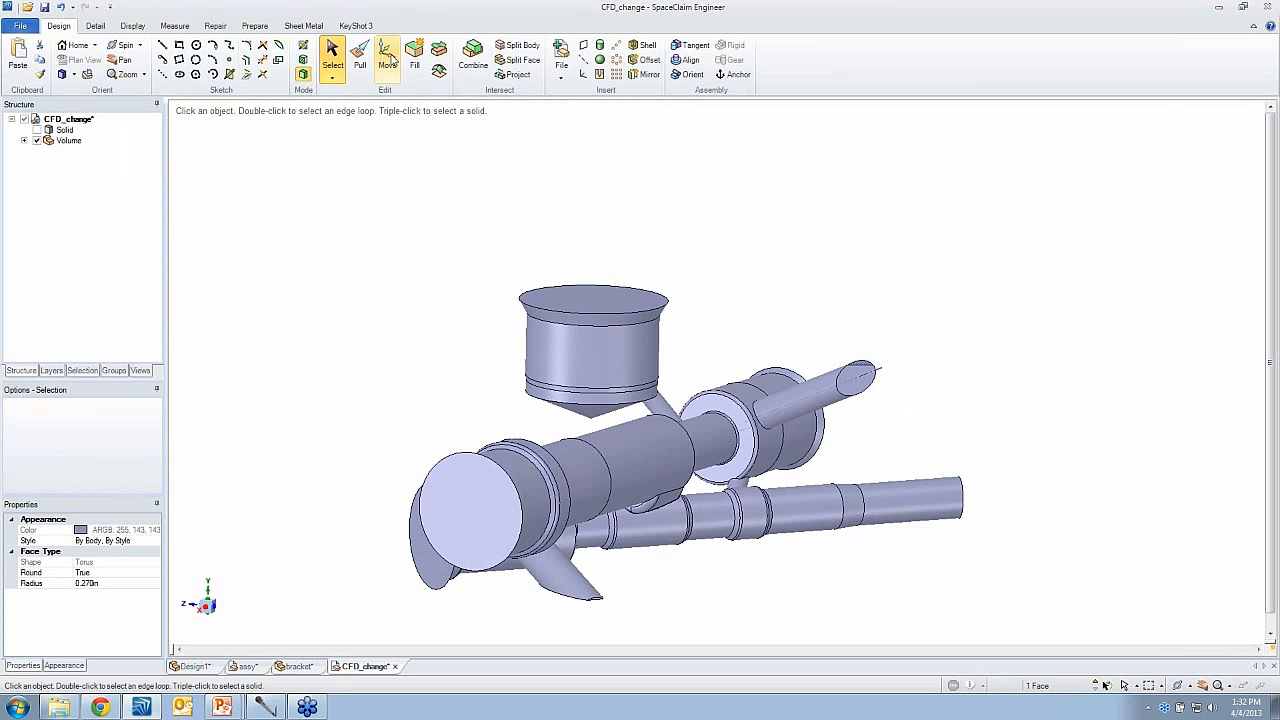
click(360, 55)
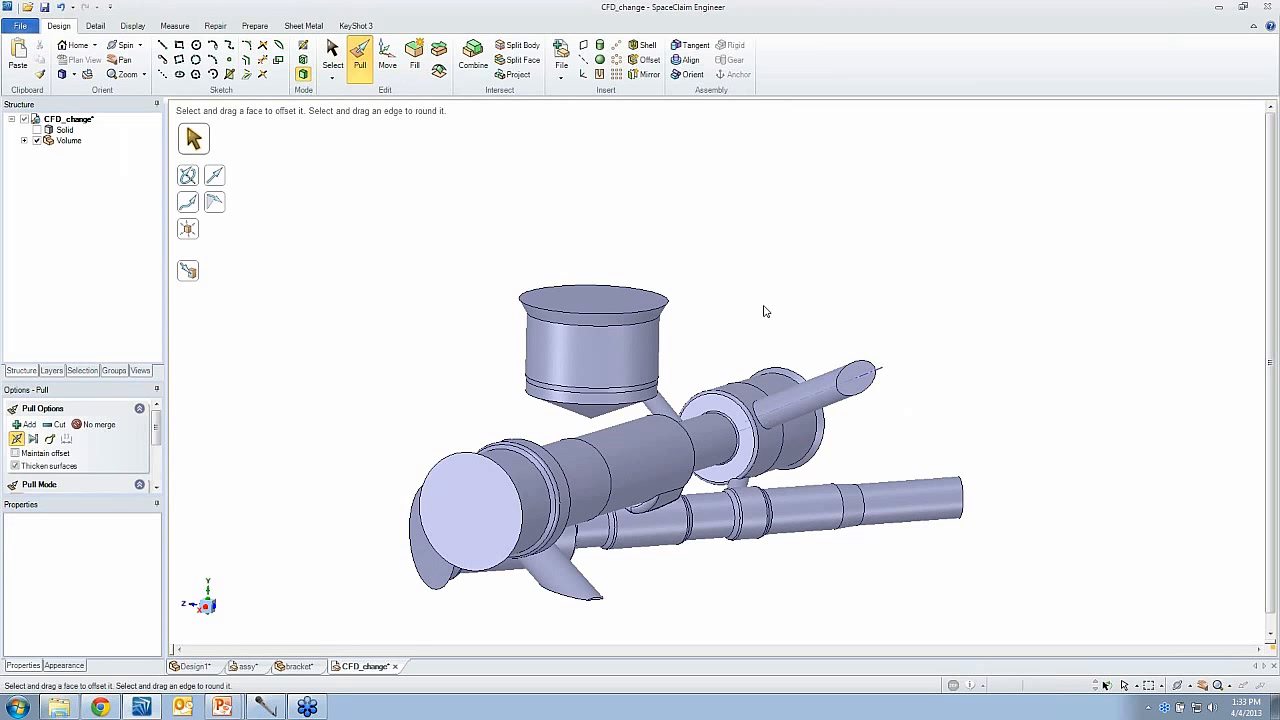
click(857, 378)
middle_drag(855, 376, 800, 279)
drag(800, 279, 970, 318)
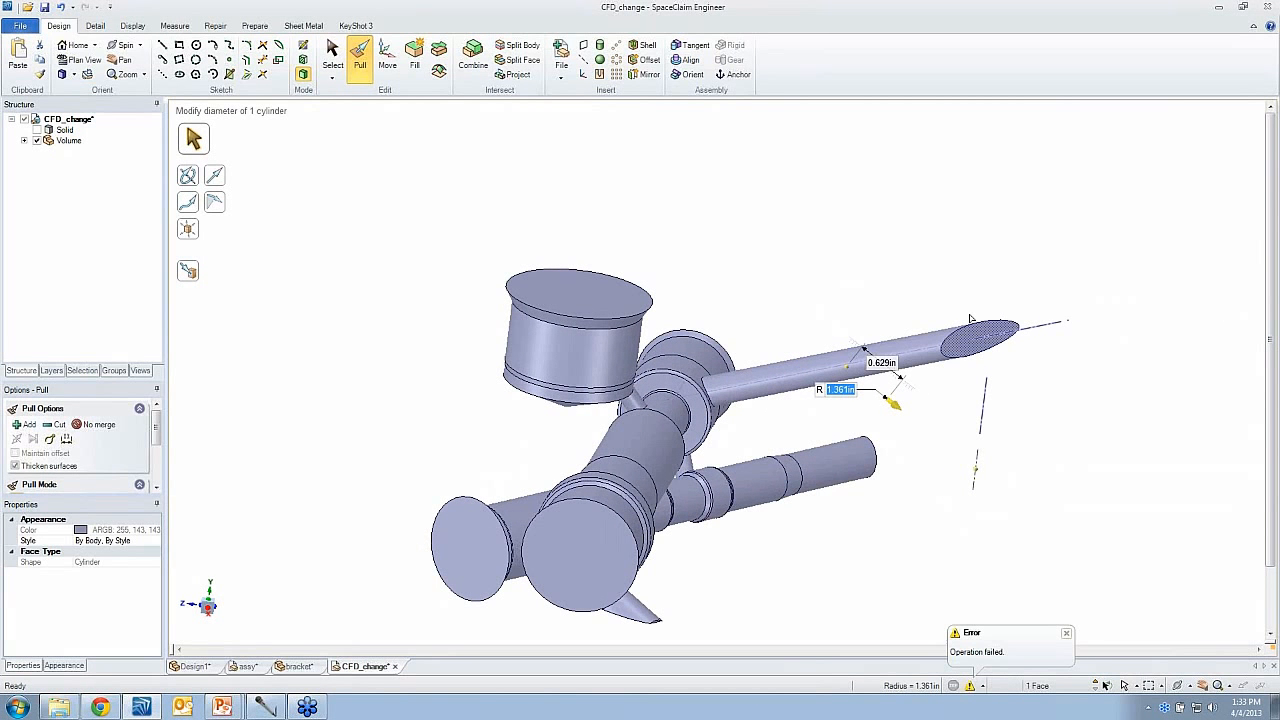
click(911, 290)
- Pull the end face of the long lower passage outward to lengthen it
middle_drag(880, 428, 938, 445)
drag(942, 450, 997, 520)
drag(826, 306, 934, 371)
- Pull the end face of the short branch beneath the large passage outward to lengthen the branch
click(487, 565)
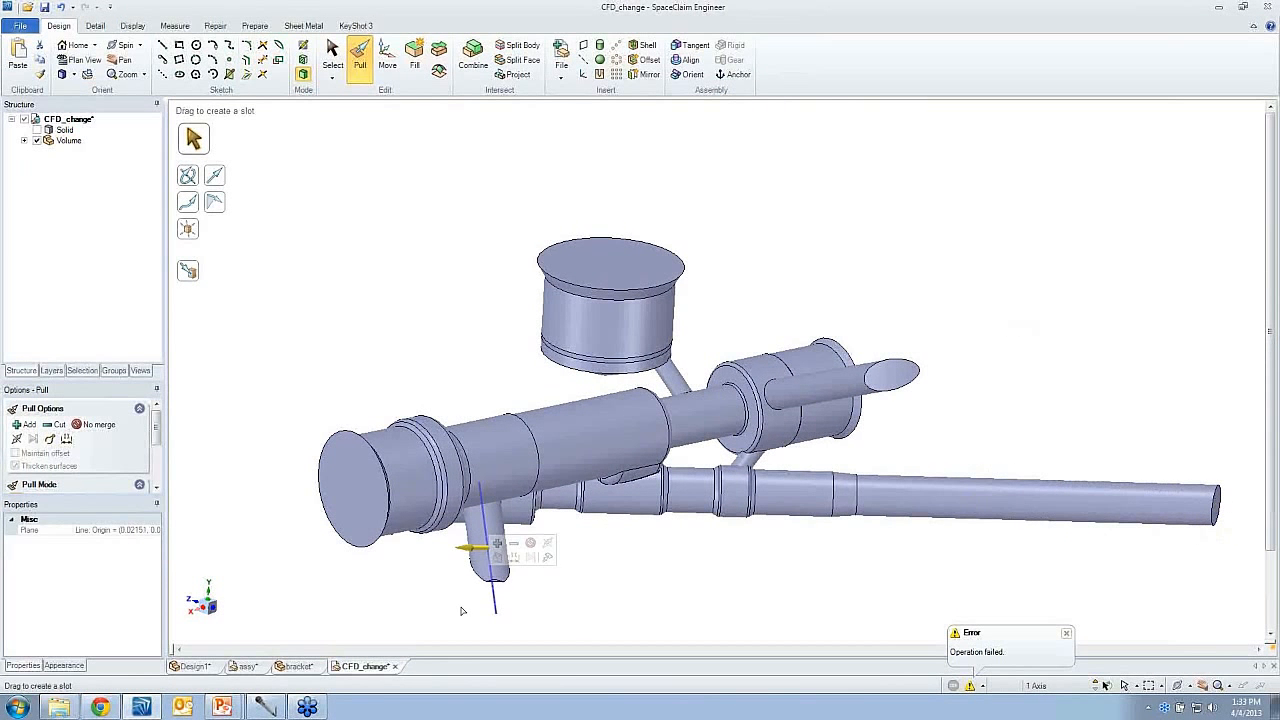
drag(461, 611, 530, 575)
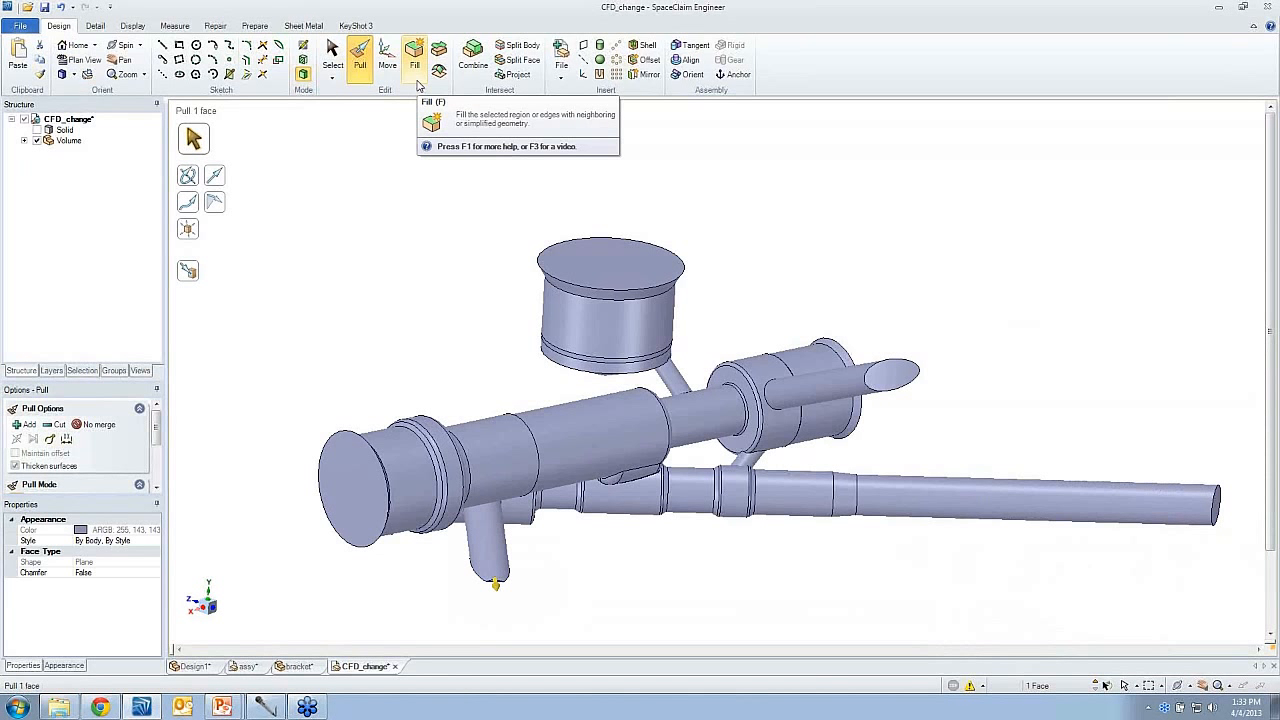
click(490, 577)
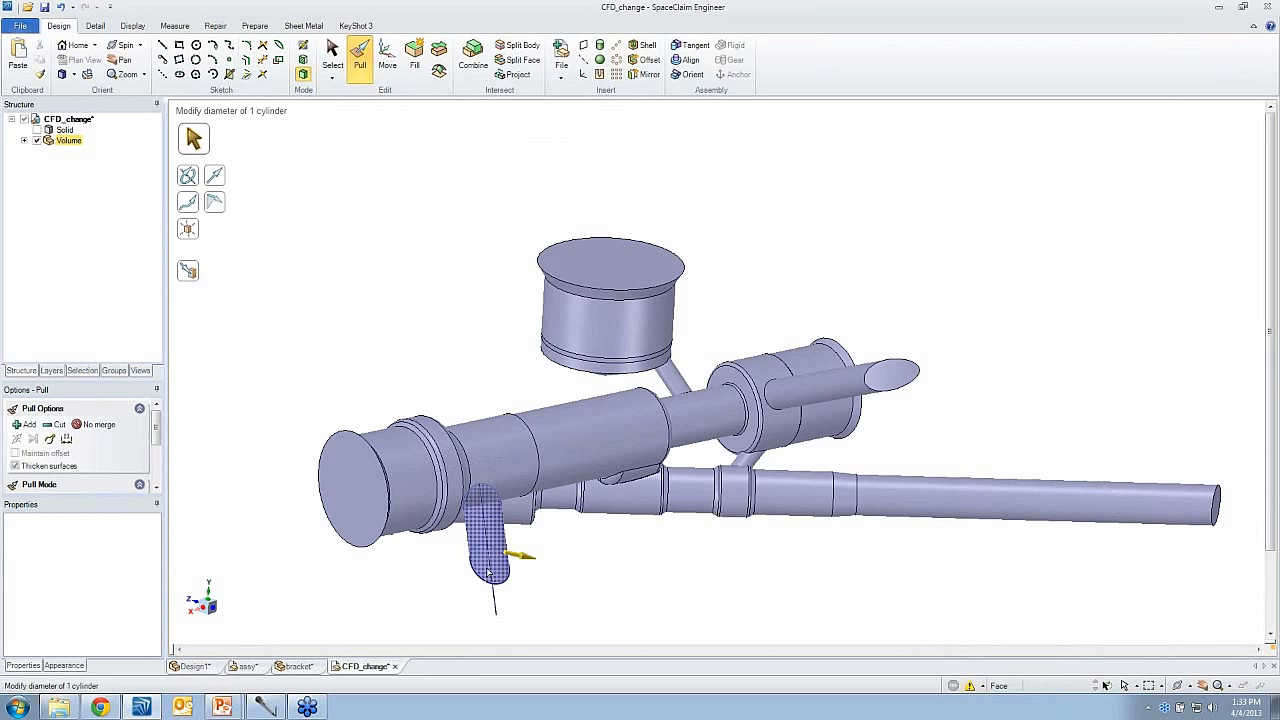
scroll(488, 572, down, 1)
click(488, 572)
middle_drag(488, 572, 535, 532)
drag(736, 236, 738, 318)
click(729, 308)
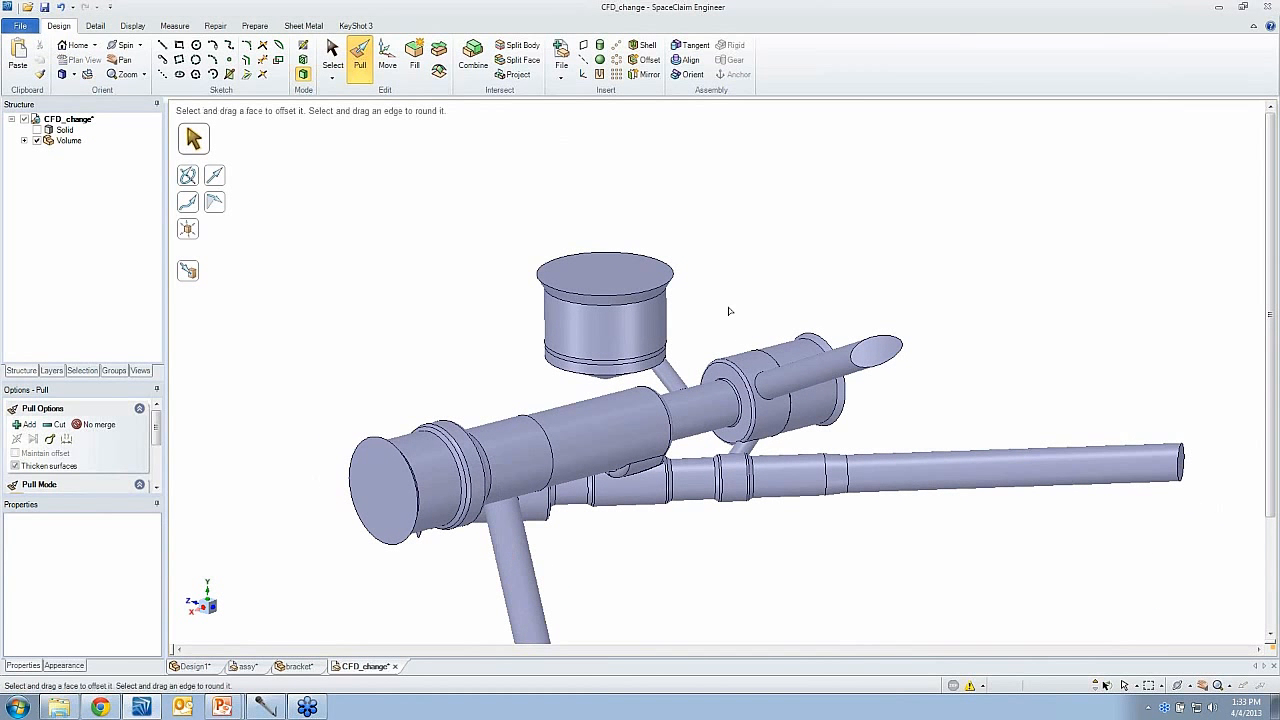
- Select the conical and cylindrical faces of the necked section on the lower passage and remove them with Fill
middle_drag(680, 370, 598, 335)
scroll(593, 345, up, 4)
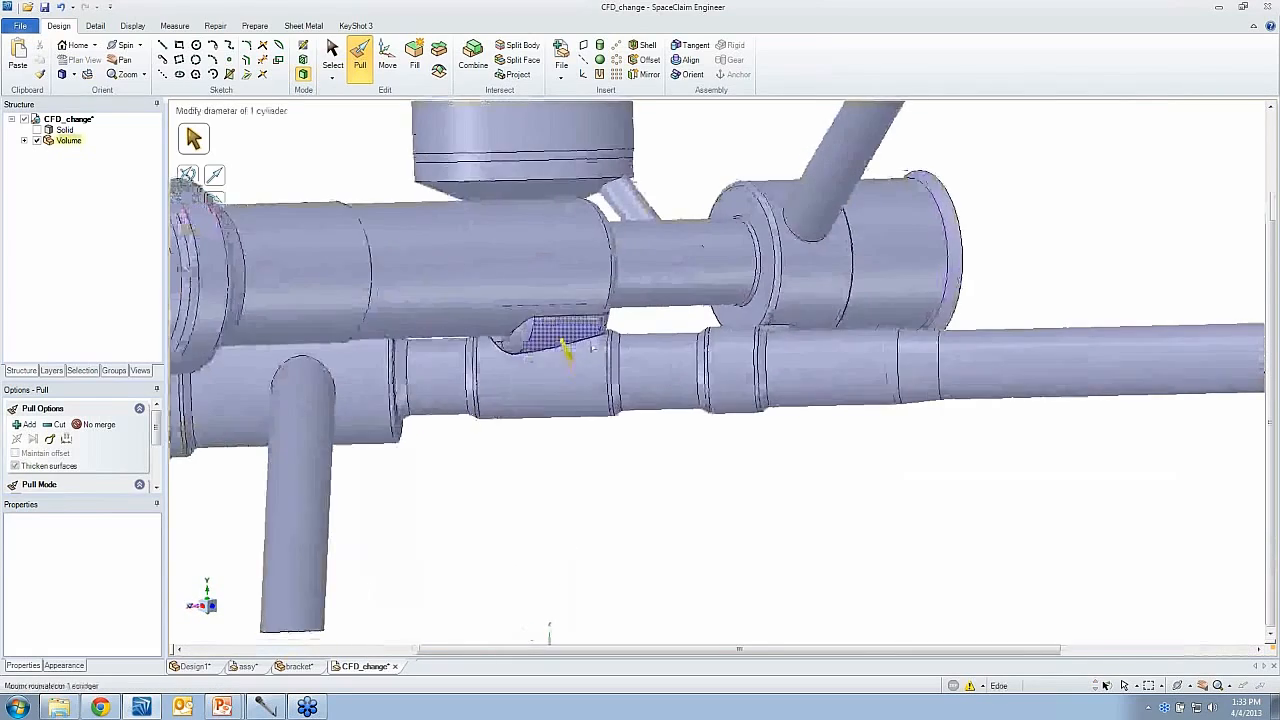
scroll(565, 347, up, 5)
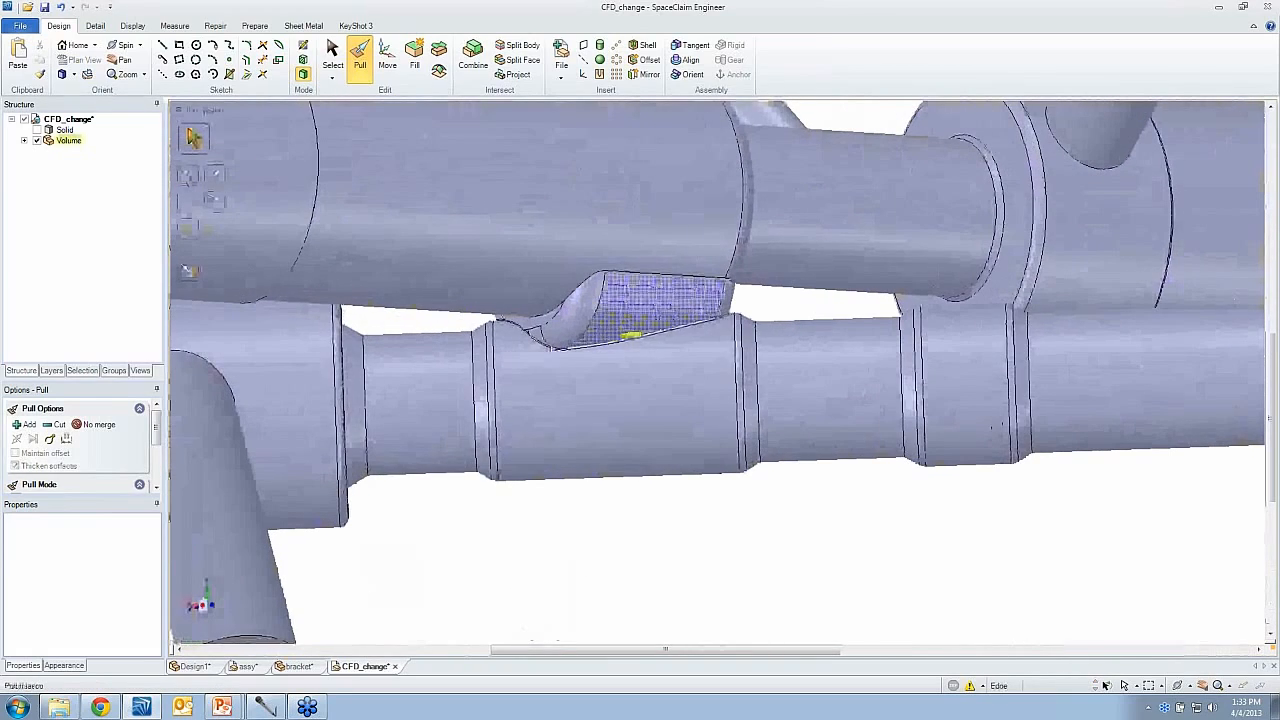
middle_drag(525, 349, 498, 366)
scroll(497, 367, up, 2)
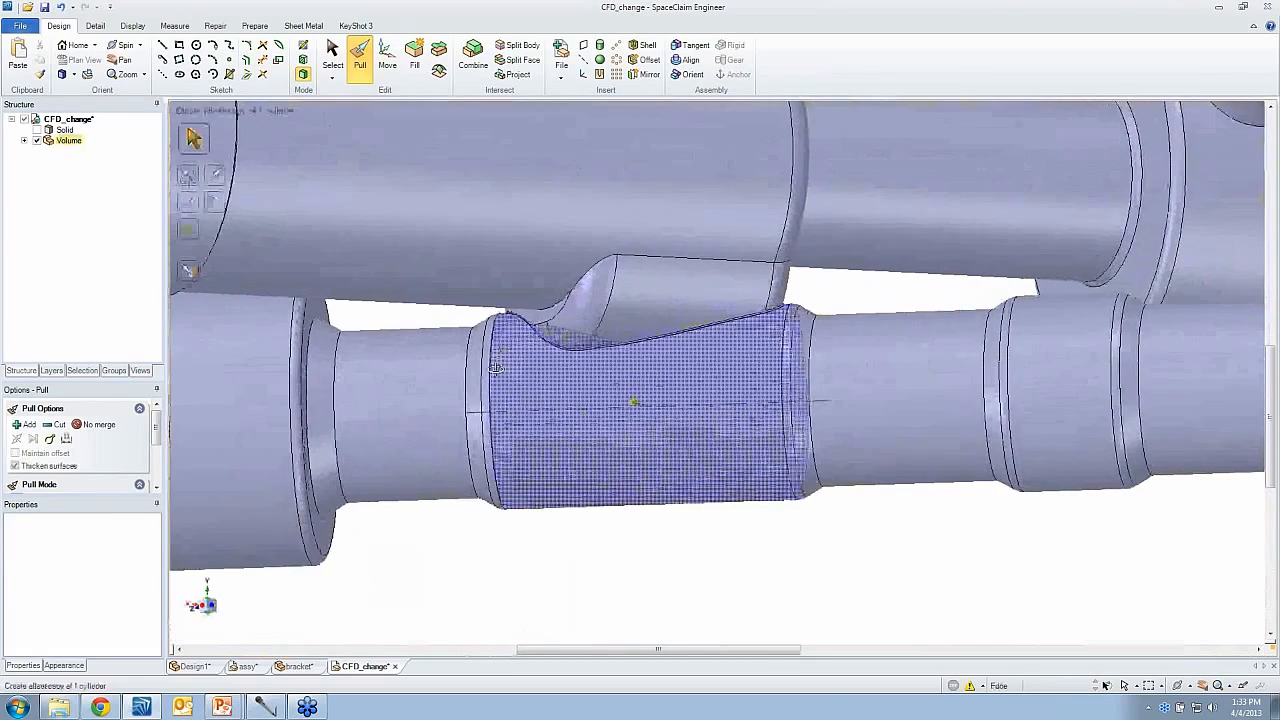
key(s)
click(352, 346)
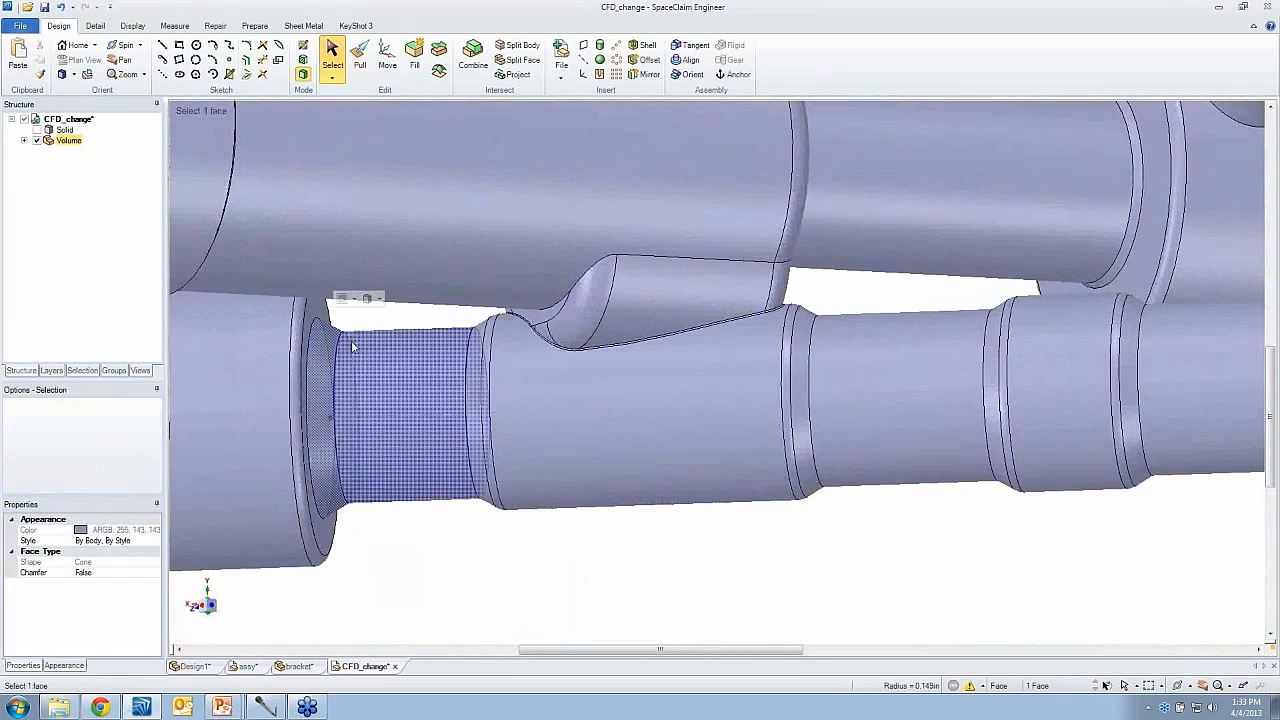
ctrl+click(353, 345)
ctrl+click(477, 338)
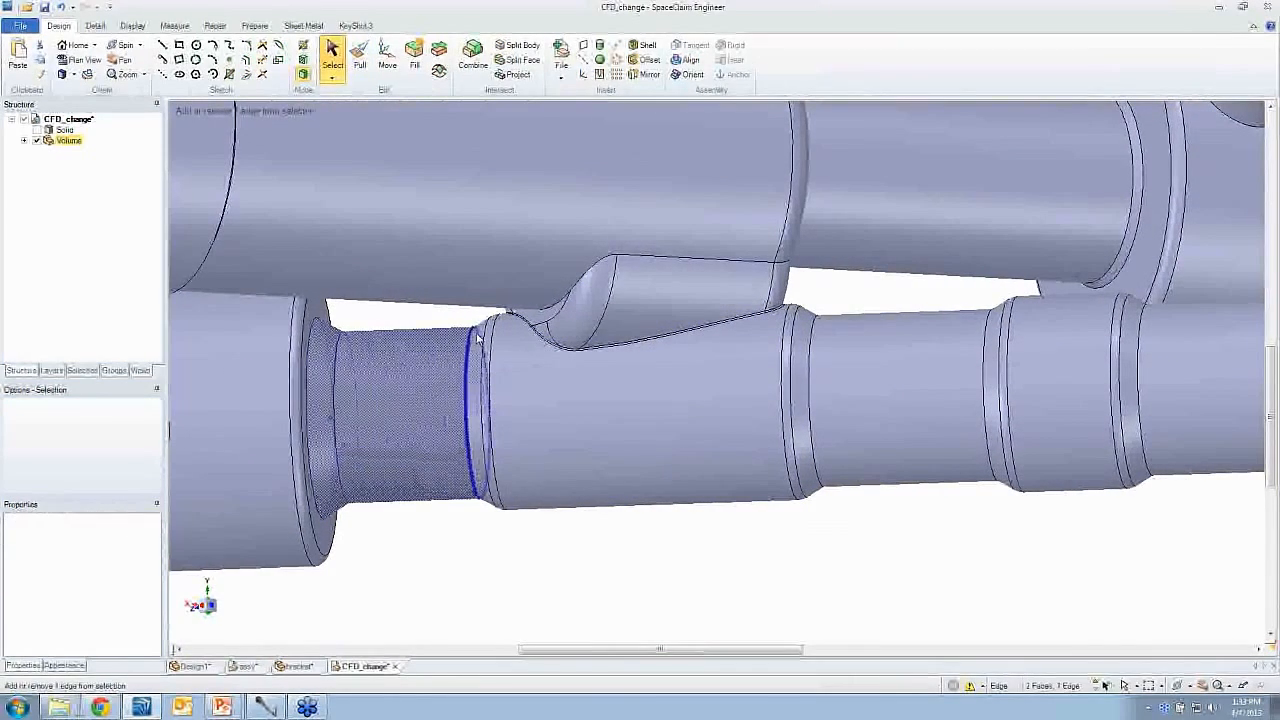
ctrl+click(479, 338)
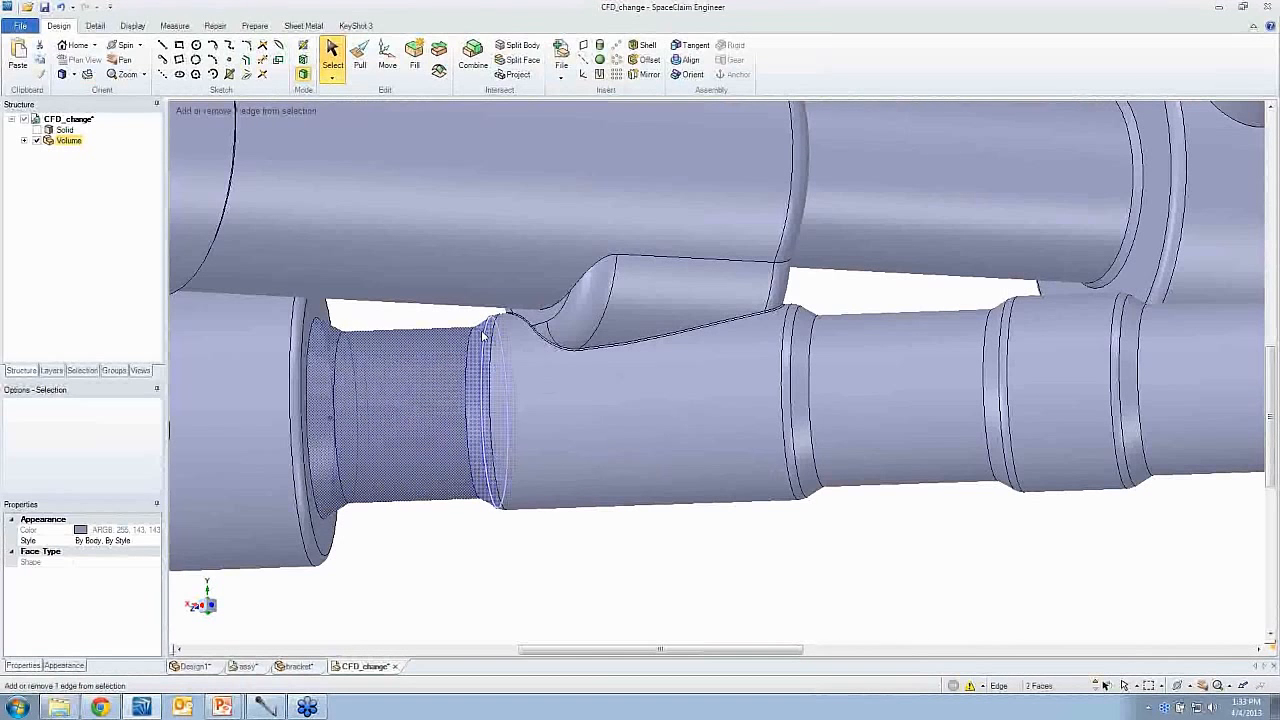
ctrl+click(485, 338)
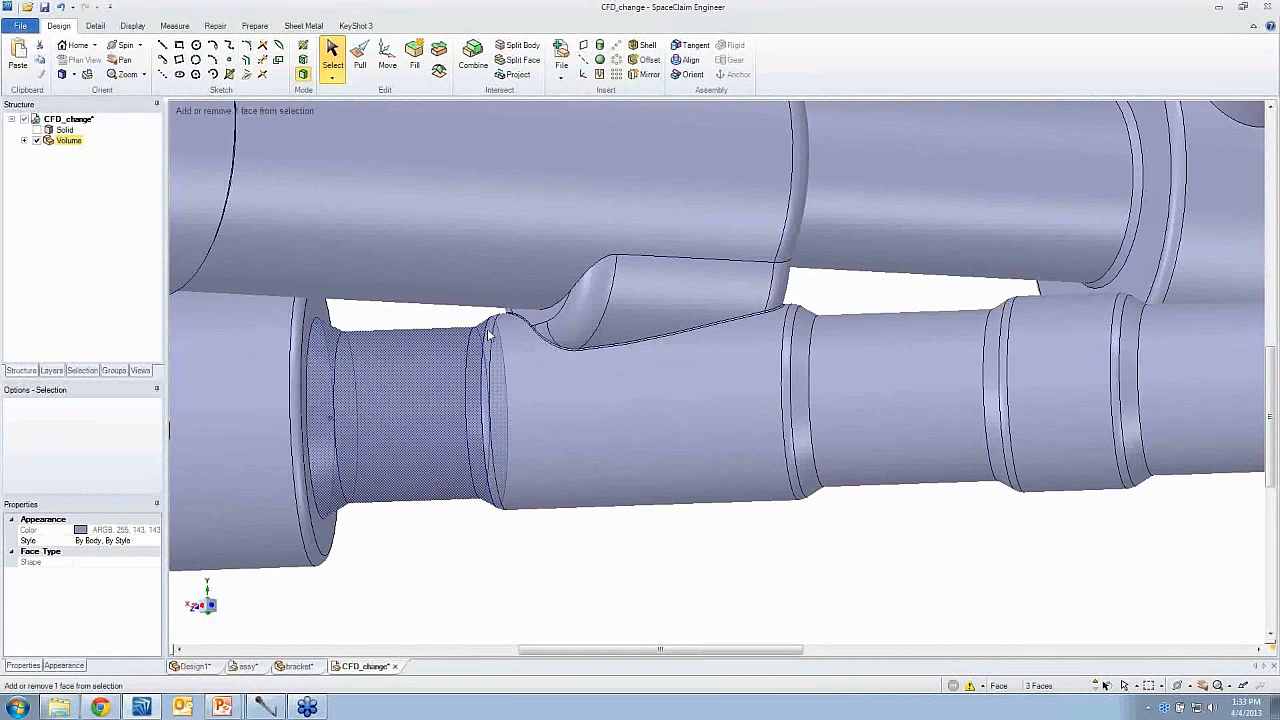
middle_drag(443, 317, 487, 340)
ctrl+click(487, 340)
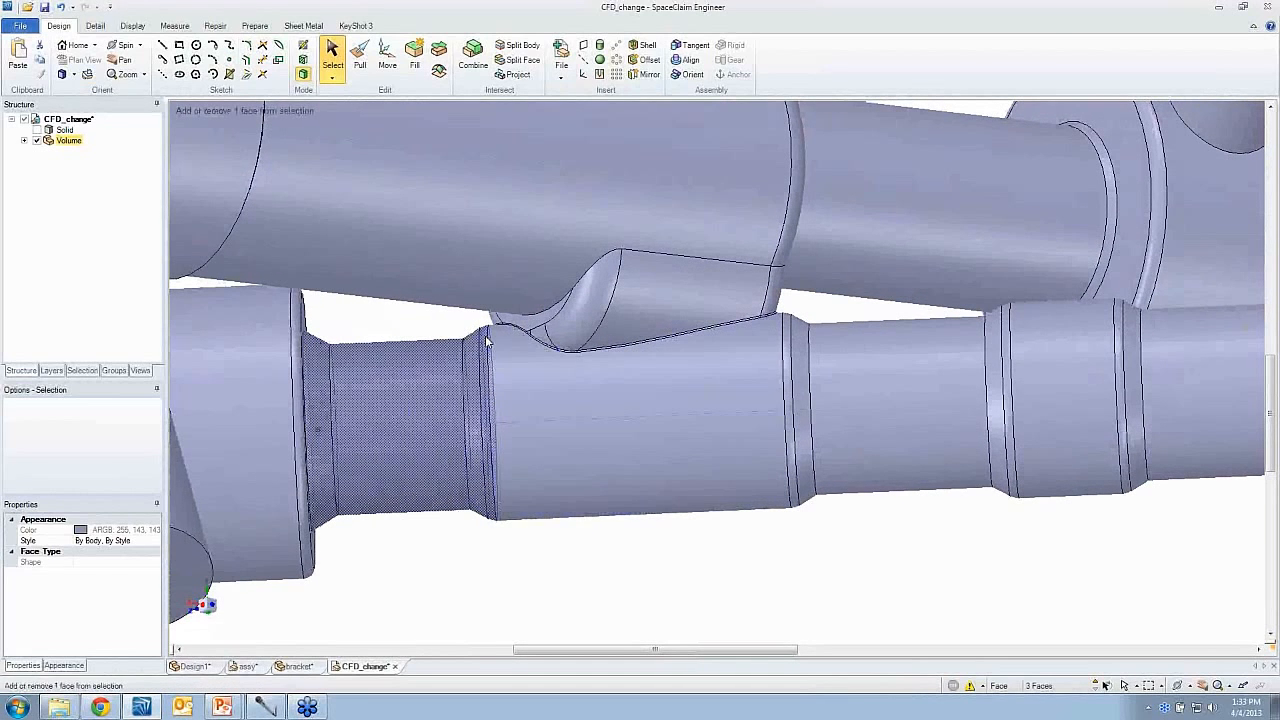
click(415, 62)
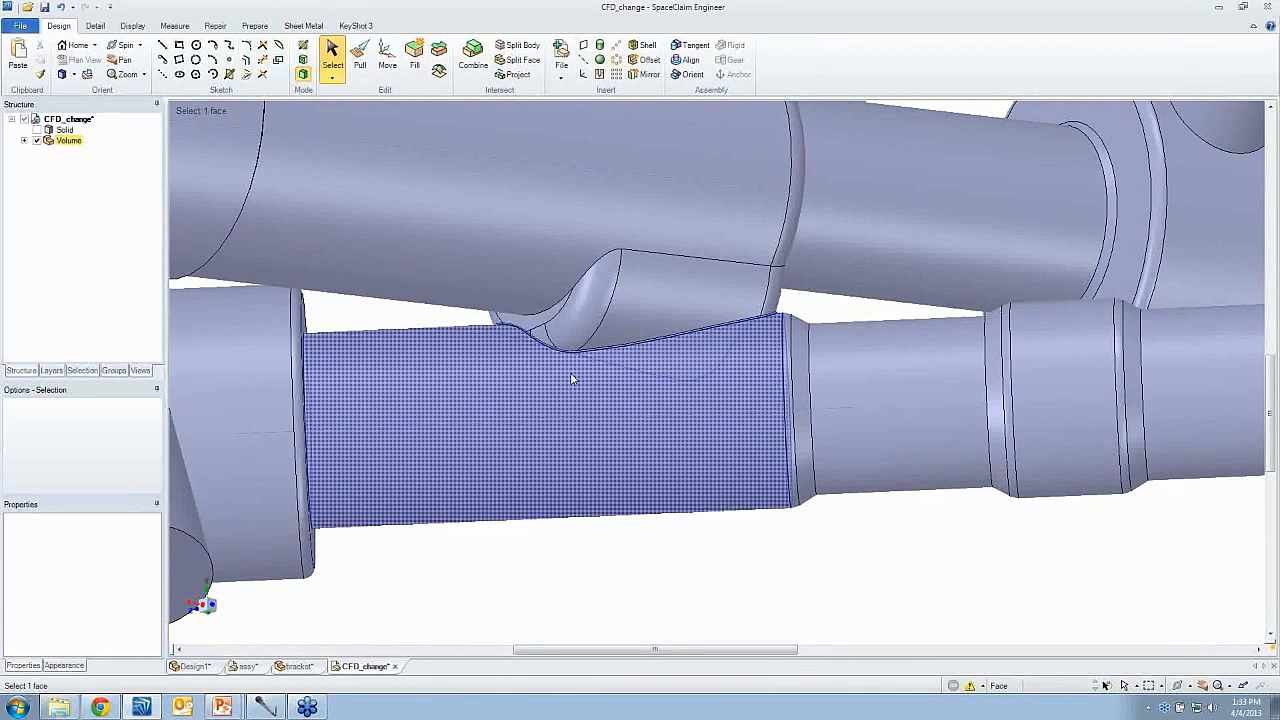
- Select the faces of the small connections between the upper and lower passages and remove them with Fill
middle_drag(503, 360, 400, 337)
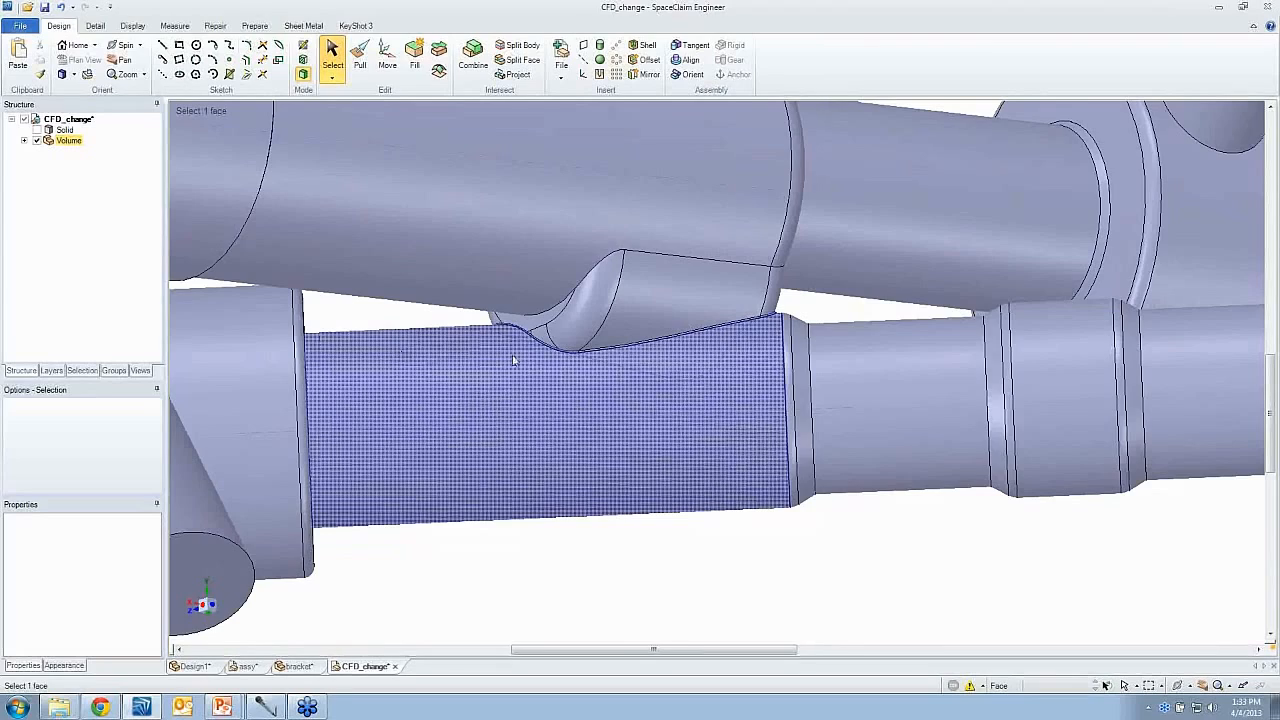
scroll(513, 360, down, 3)
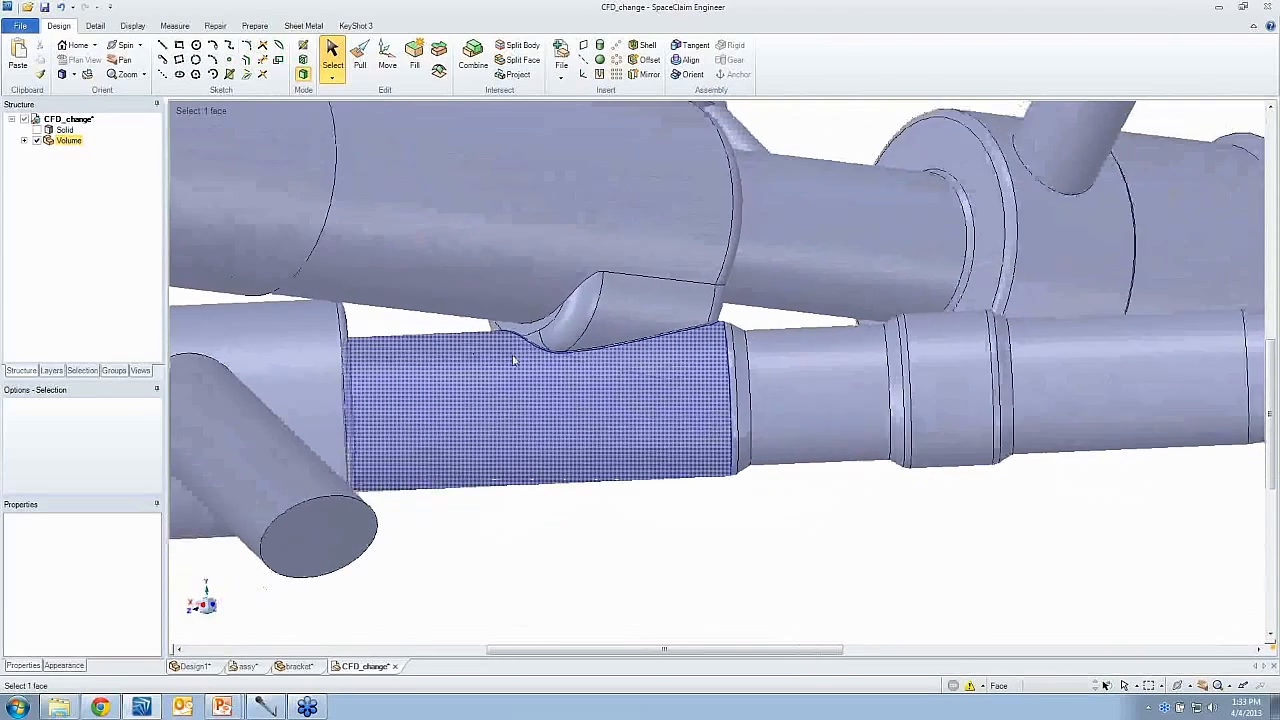
middle_drag(513, 360, 488, 272)
drag(488, 272, 677, 383)
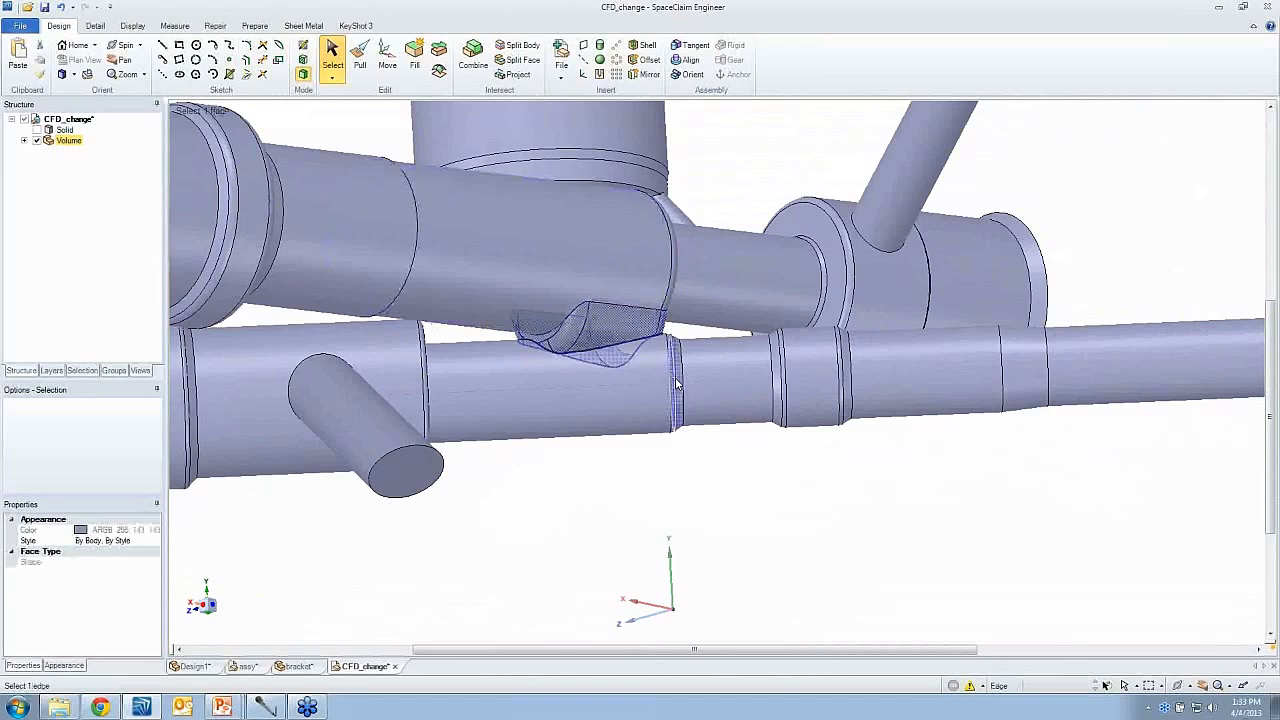
middle_drag(677, 380, 677, 380)
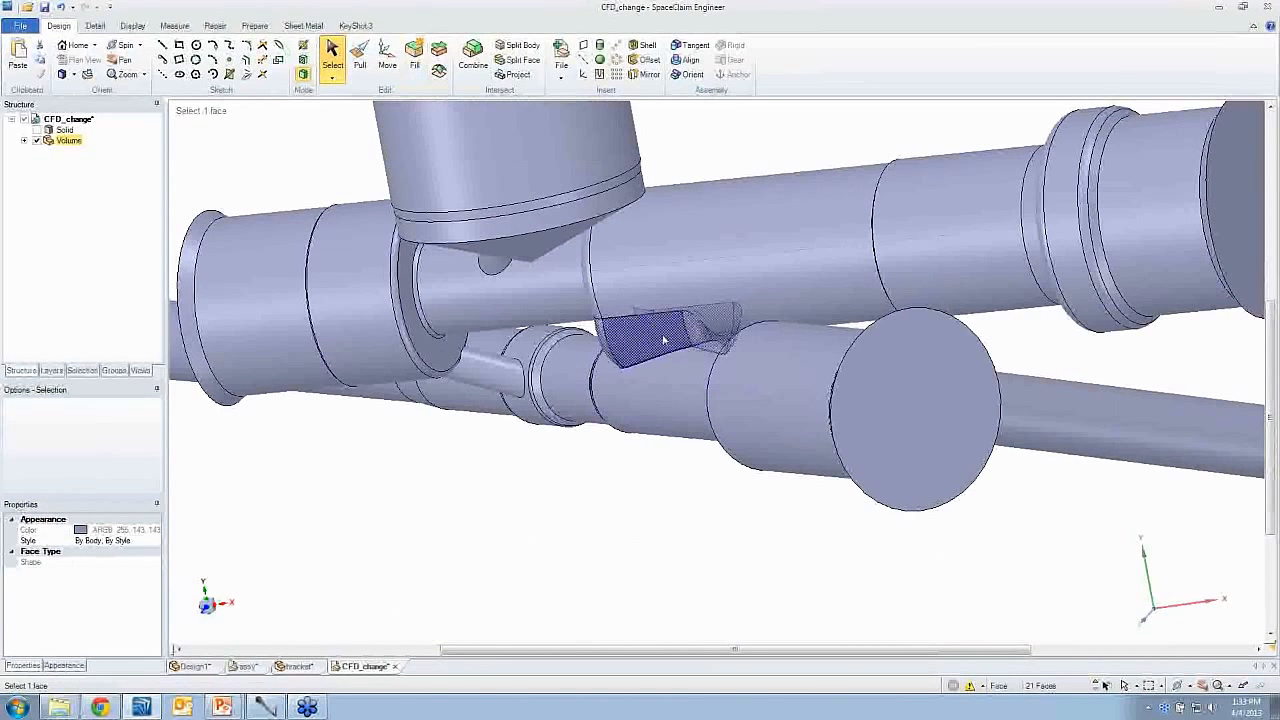
click(418, 66)
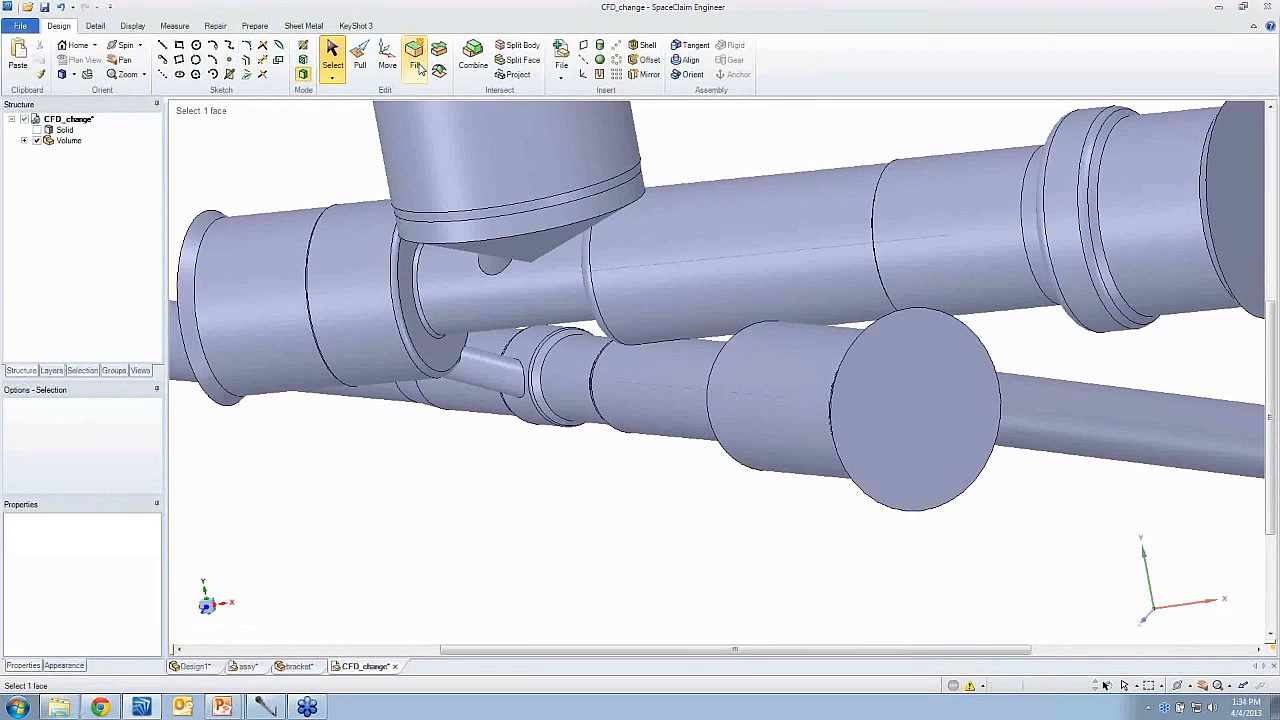
- Remove the small rounded face at the end of the upper passage's larger cylinder with Fill
middle_drag(634, 281, 590, 295)
click(588, 300)
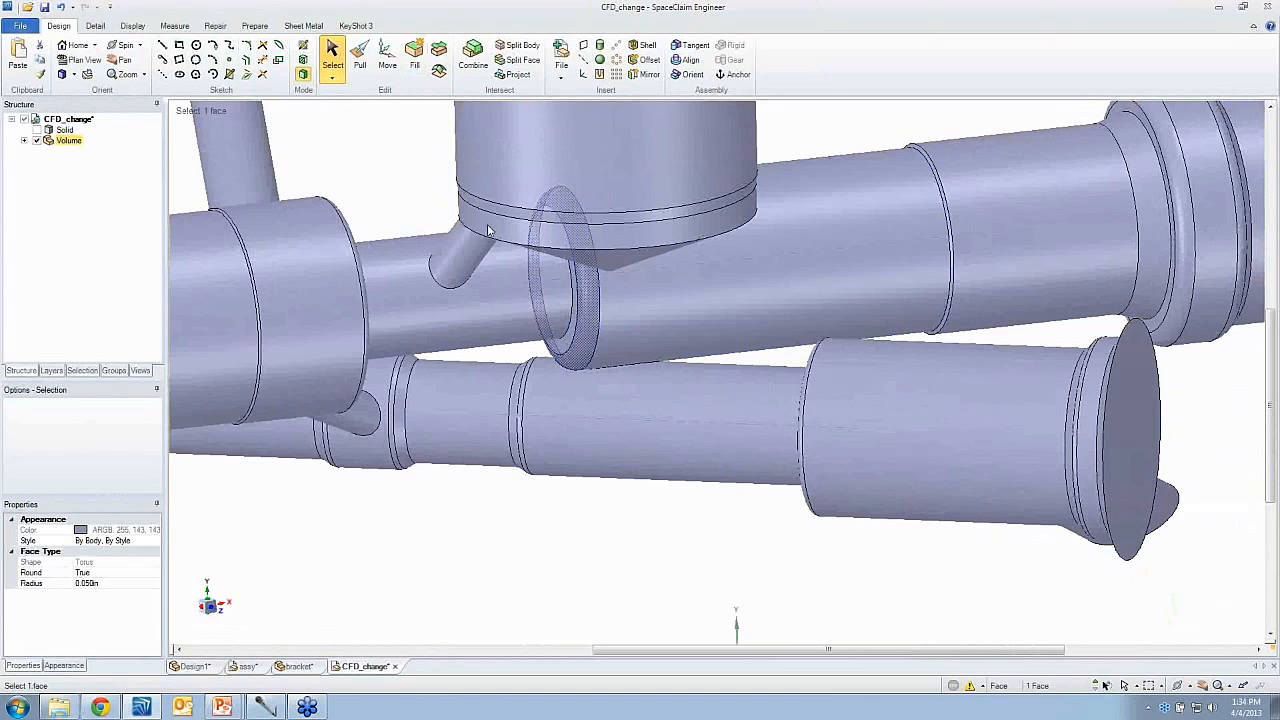
click(414, 66)
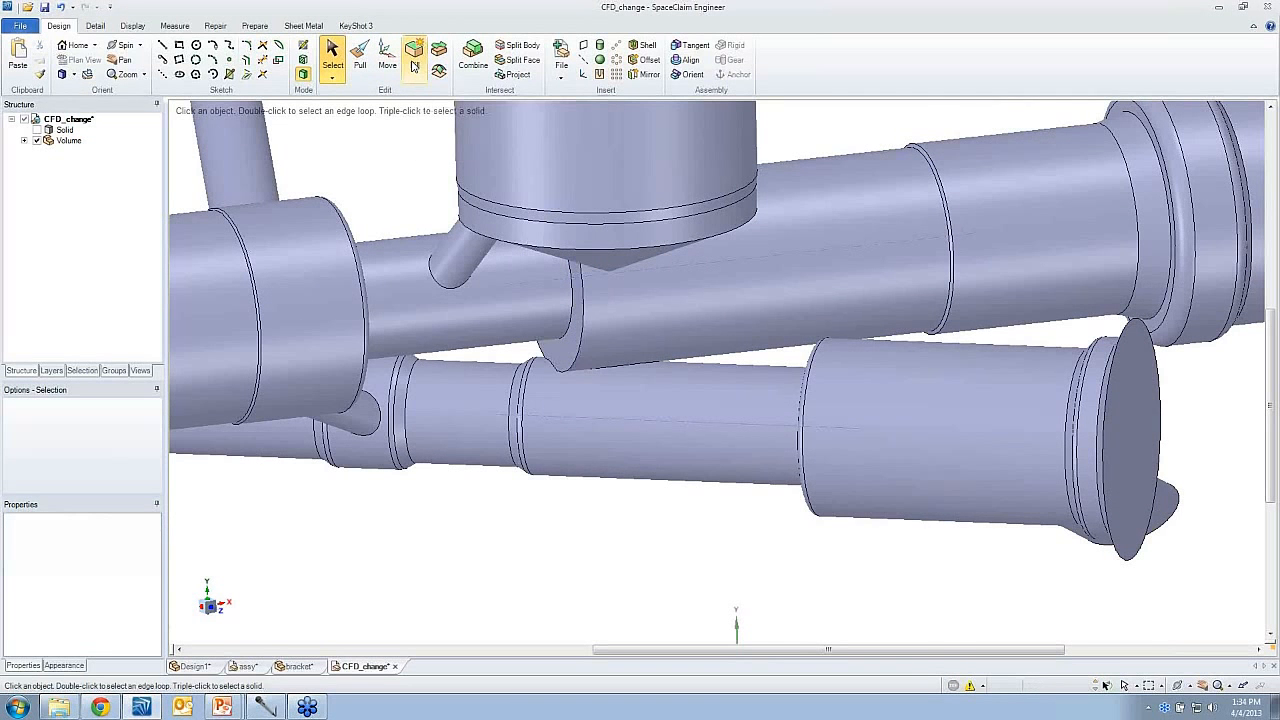
- Pull the ring-shaped shoulder face of the upper passage outward by about 0.190 in to extend its larger-diameter section
click(360, 58)
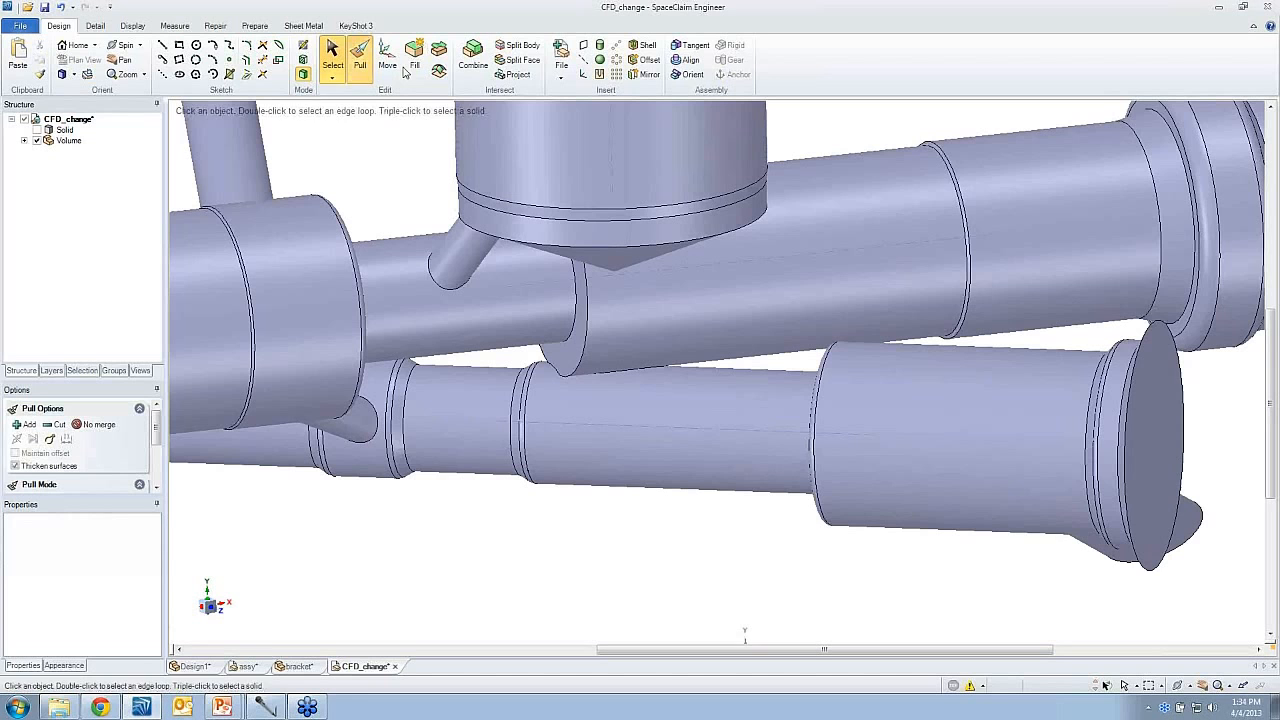
click(569, 356)
drag(569, 365, 504, 381)
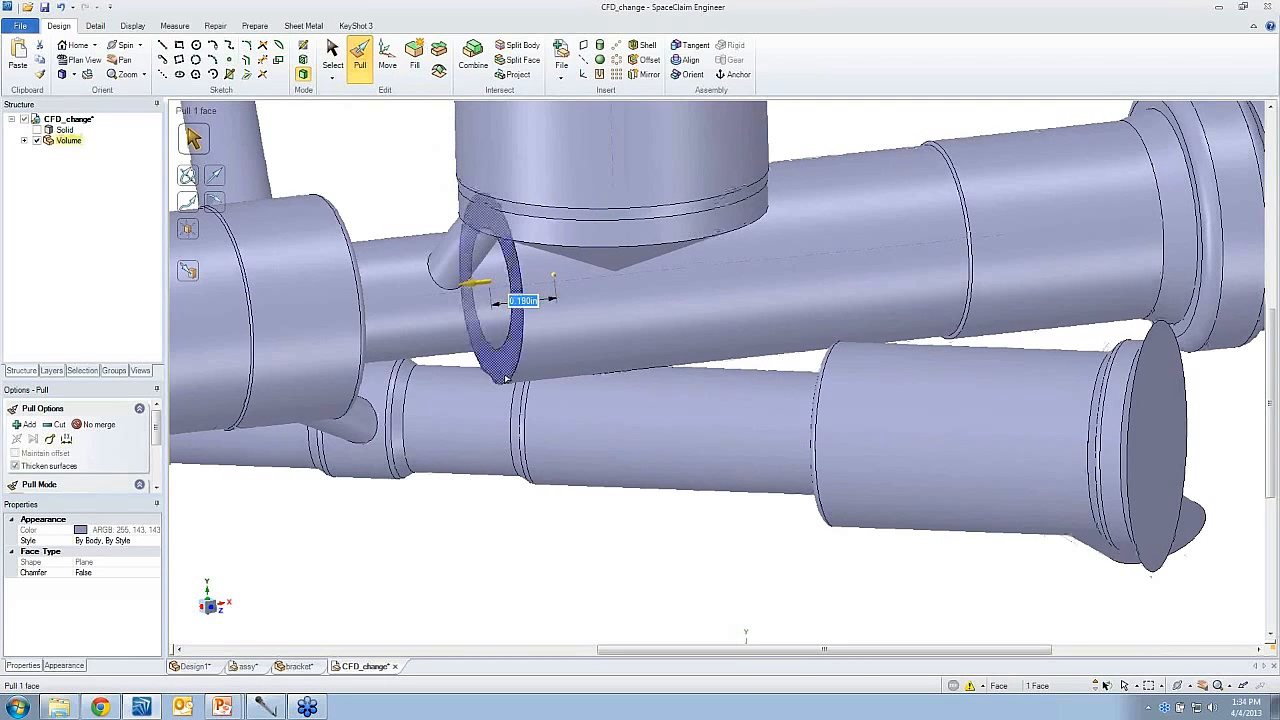
scroll(505, 381, up, 1)
middle_drag(505, 381, 506, 400)
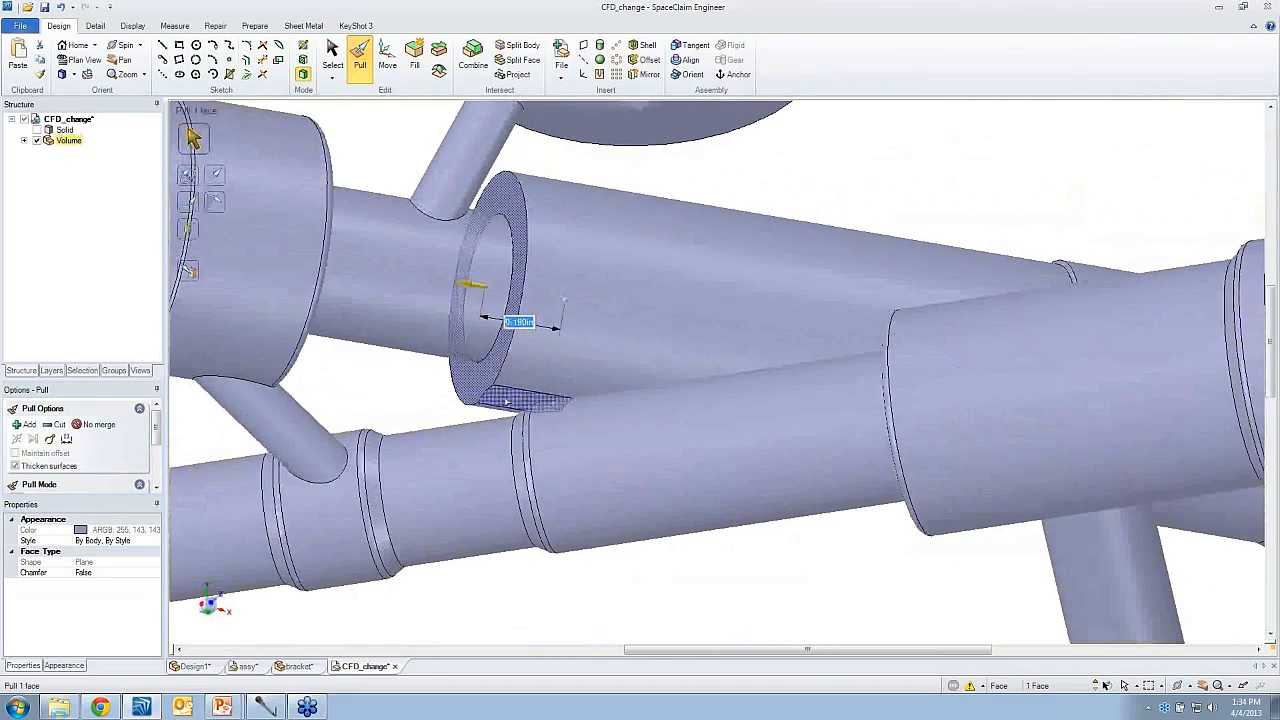
click(506, 401)
click(721, 340)
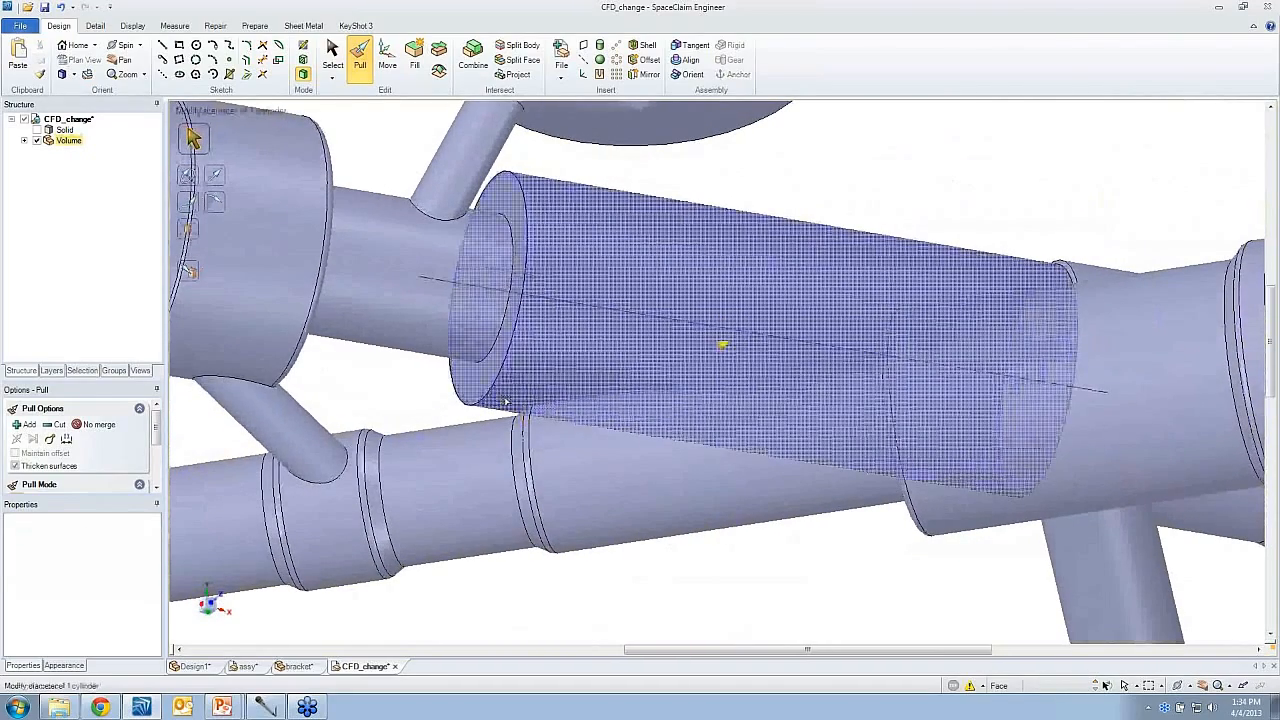
- Select the axis and cylindrical face of the lower passage beneath the extended section and switch to Section mode there
middle_drag(560, 364, 565, 418)
click(566, 420)
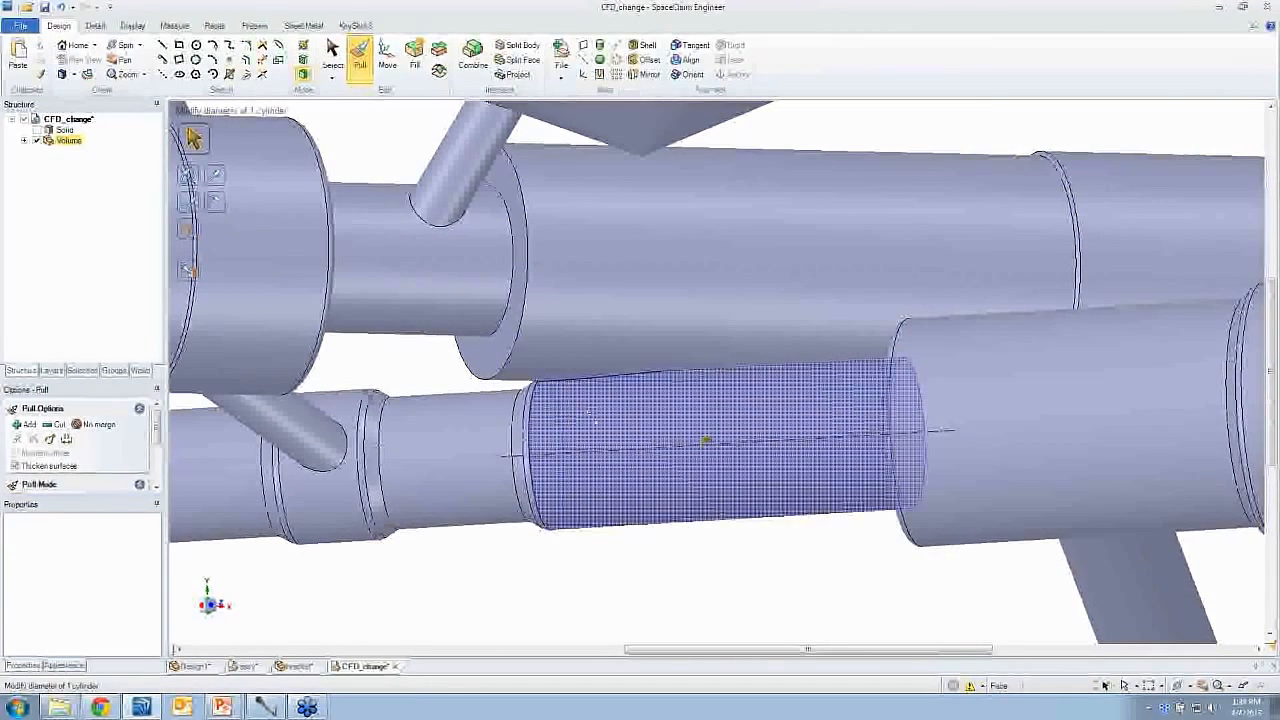
key(s)
click(636, 455)
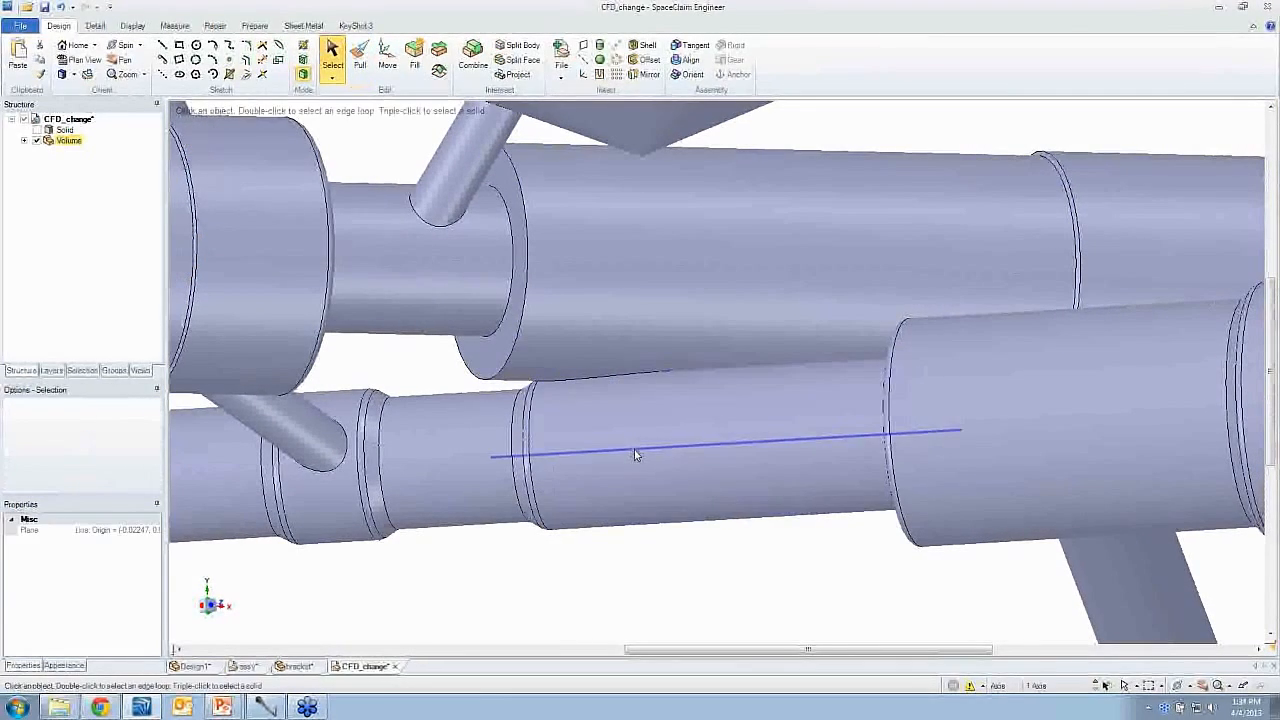
click(634, 462)
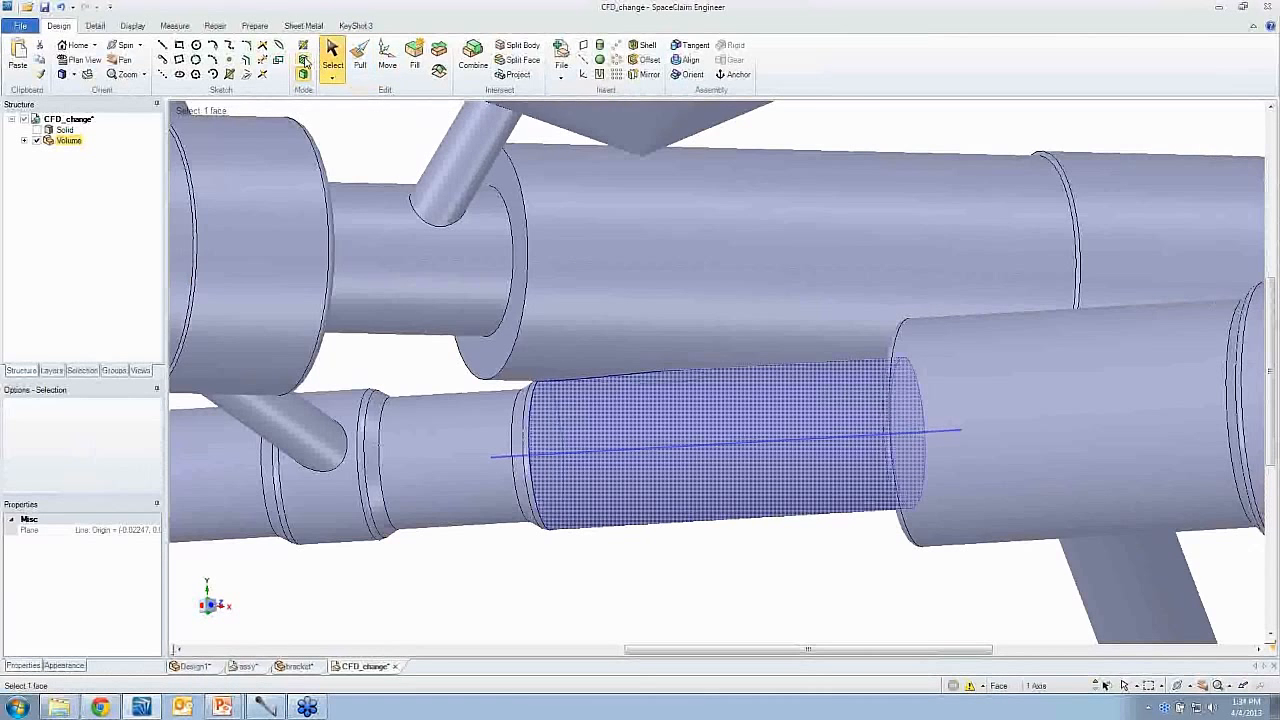
click(304, 60)
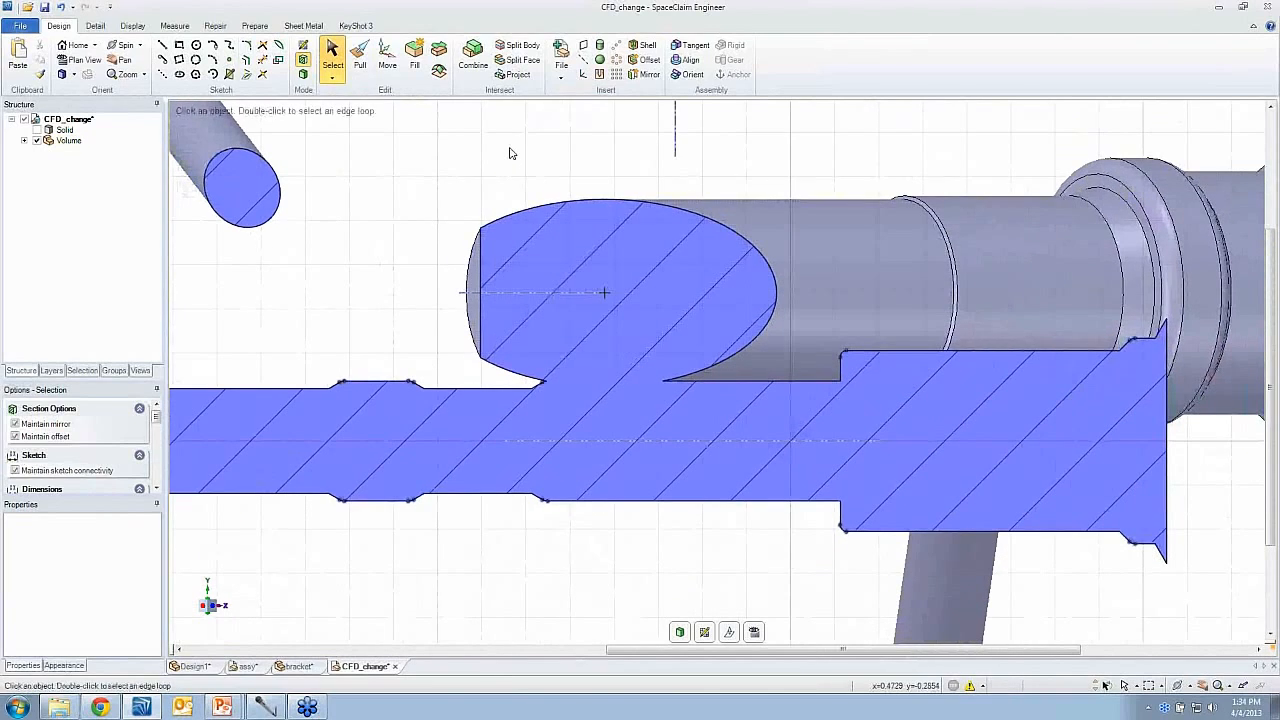
- Create a cylinder 0.312 in in diameter and 0.420 in long from the upper passage's section center to the lower passage's axis, and return to 3D
click(598, 46)
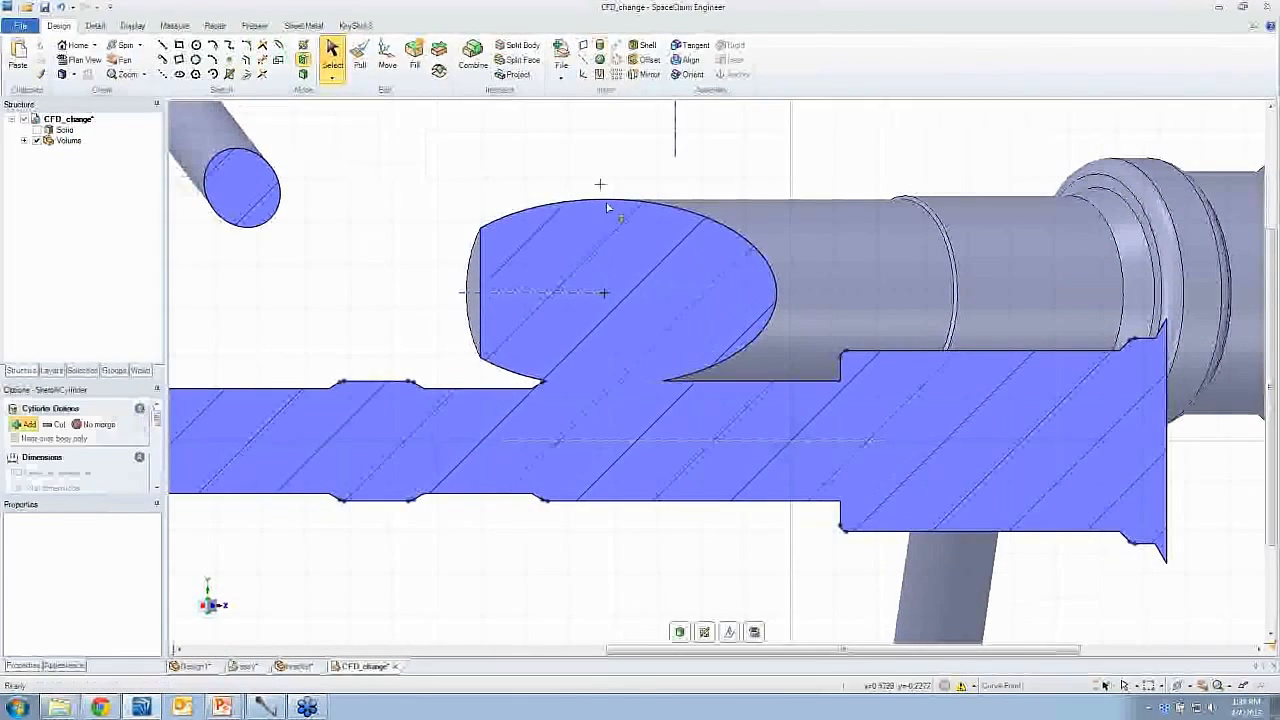
click(606, 293)
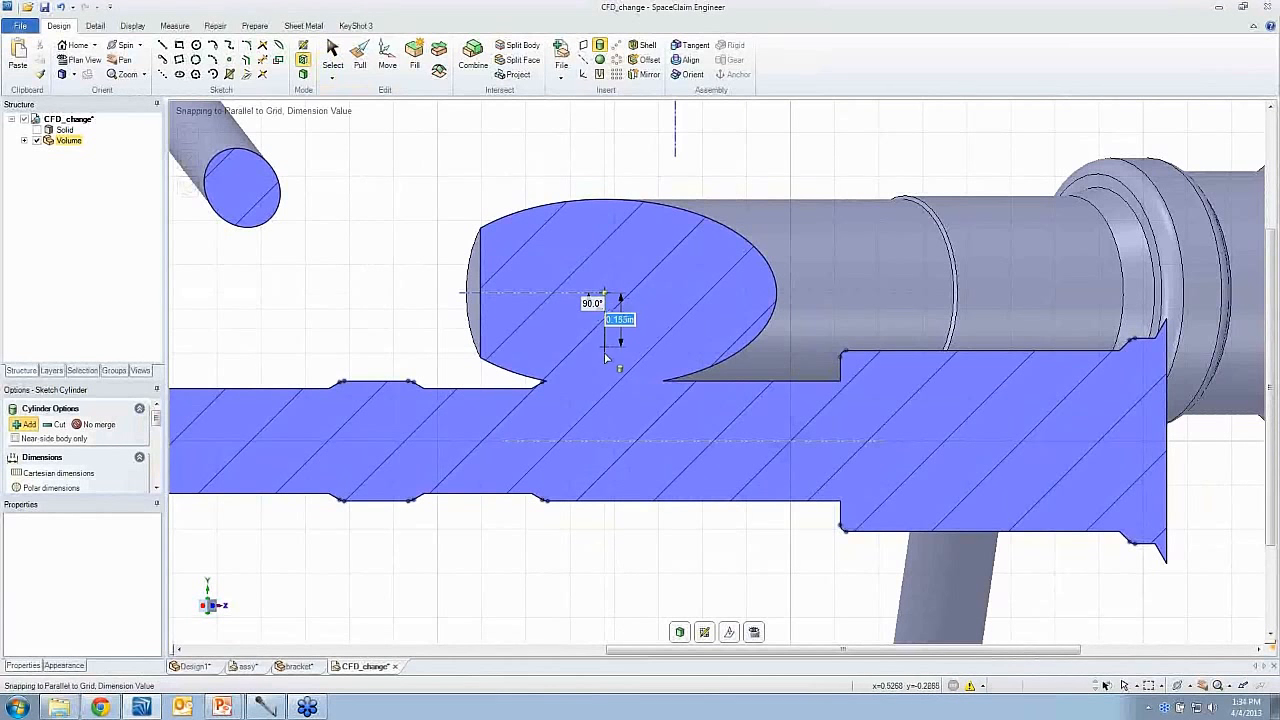
click(606, 441)
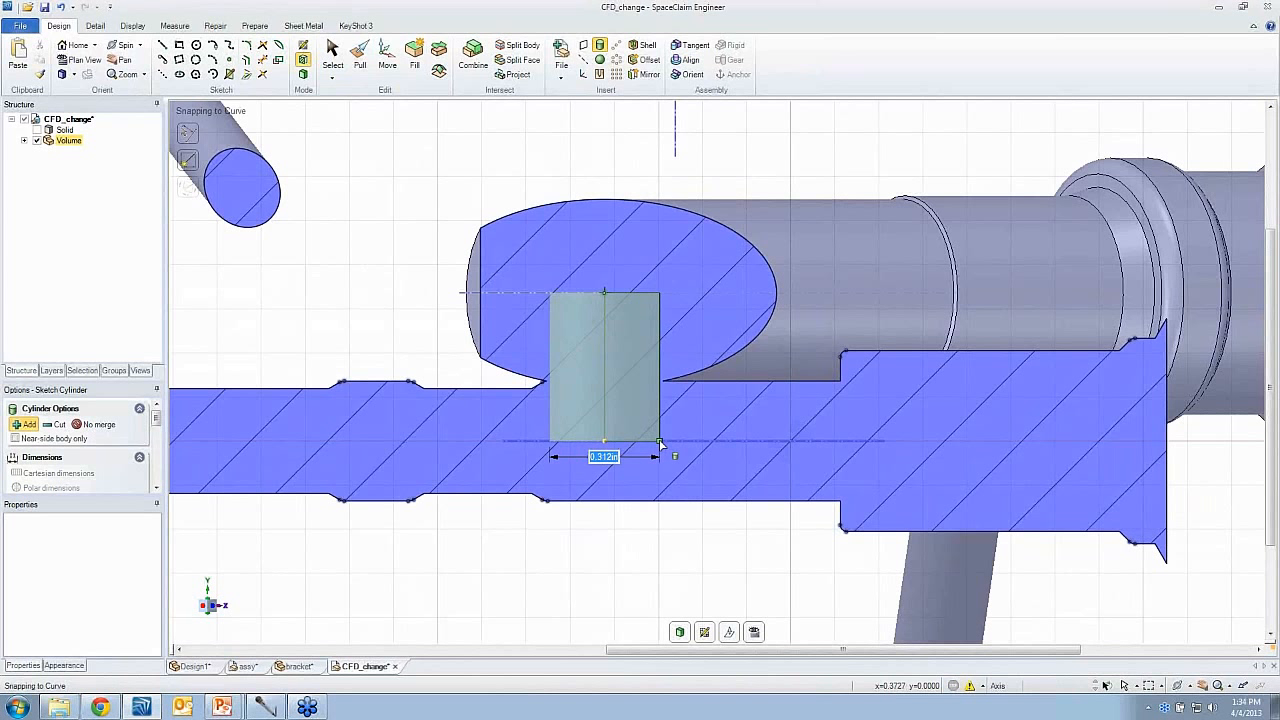
click(660, 441)
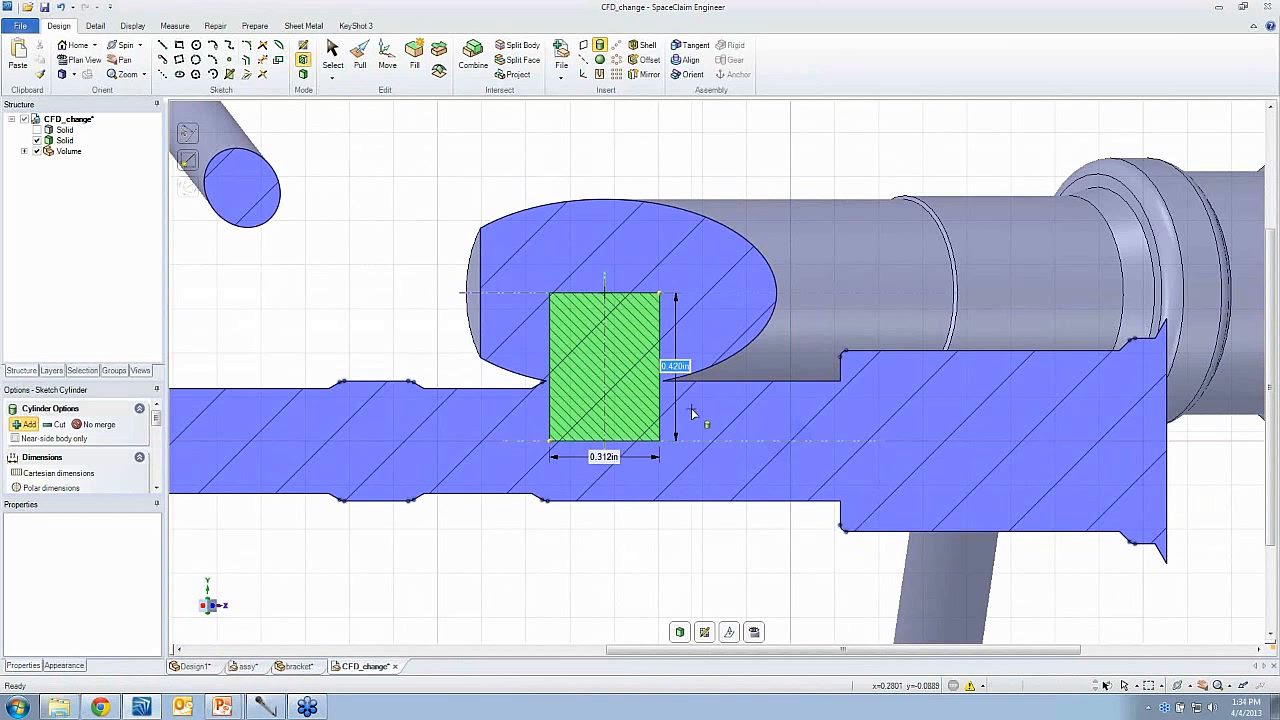
mouse_move(691, 408)
middle_down()
mouse_move(585, 460)
mouse_move(608, 412)
middle_up()
key(d)
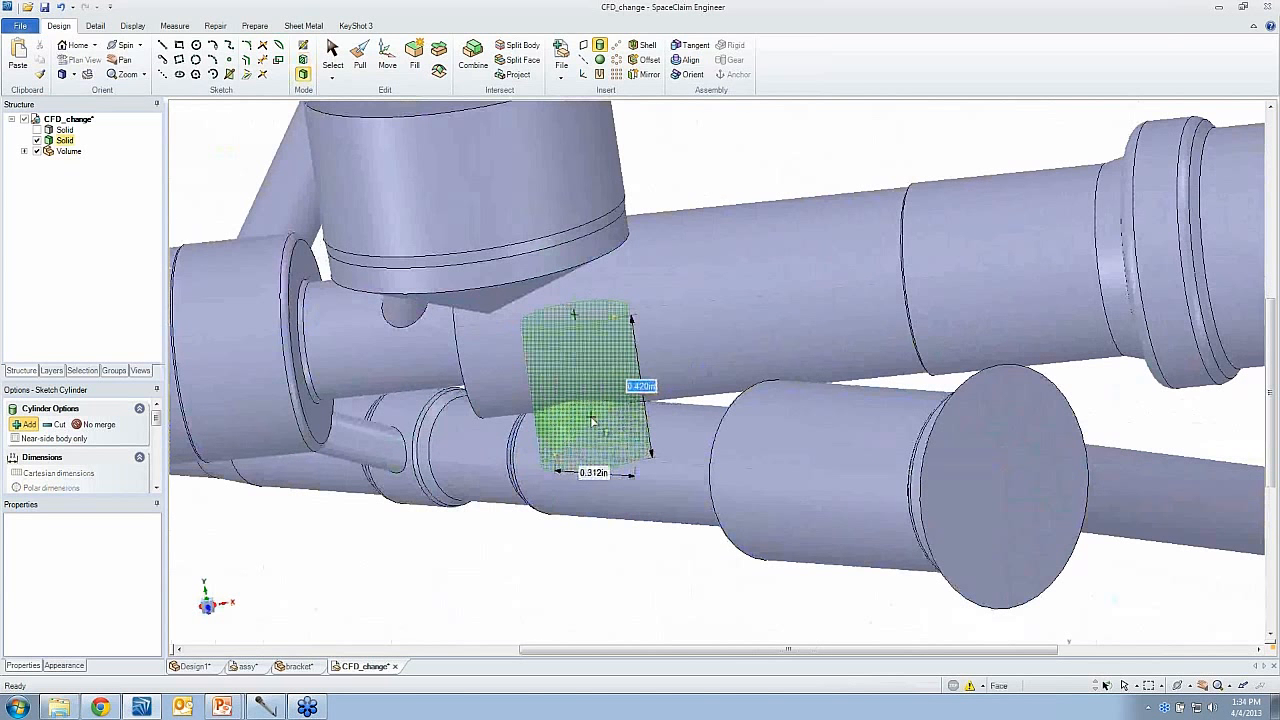
key(Escape)
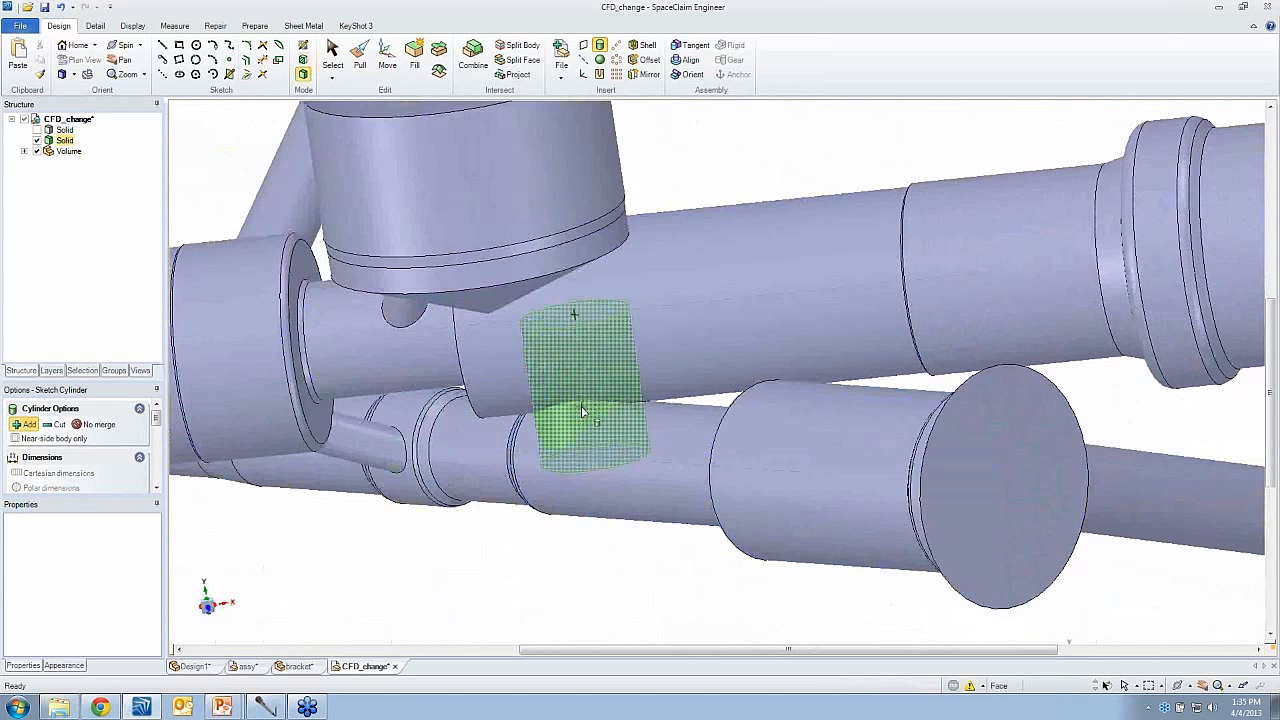
- Pull the connecting cylinder's axis in both directions along the lower passage to form a slot, and check the slot body with Volume temporarily hidden
key(p)
click(590, 414)
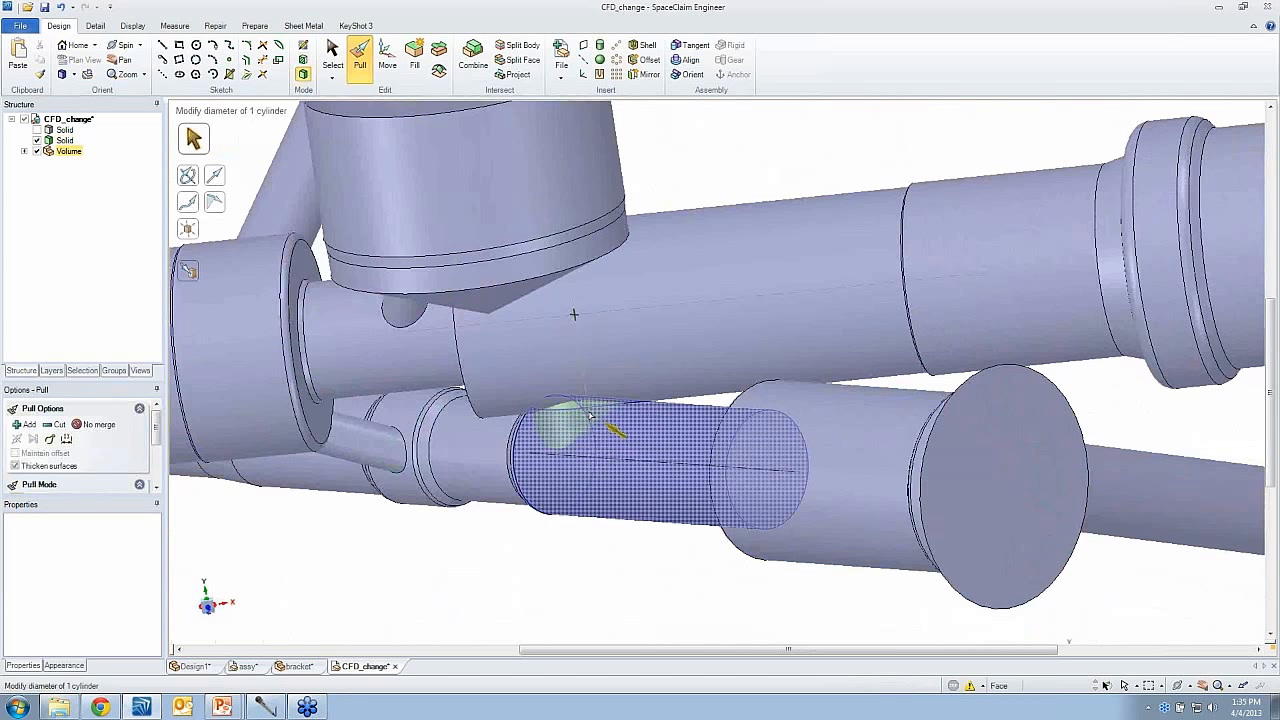
click(590, 414)
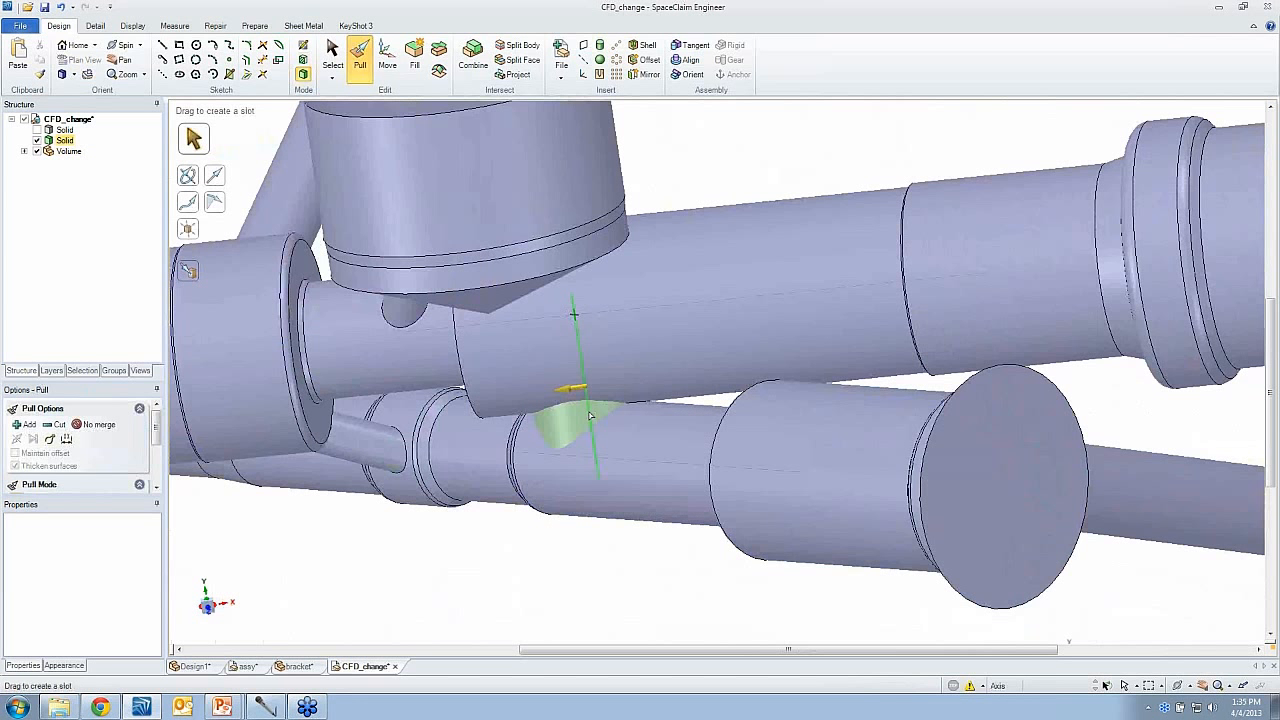
click(633, 437)
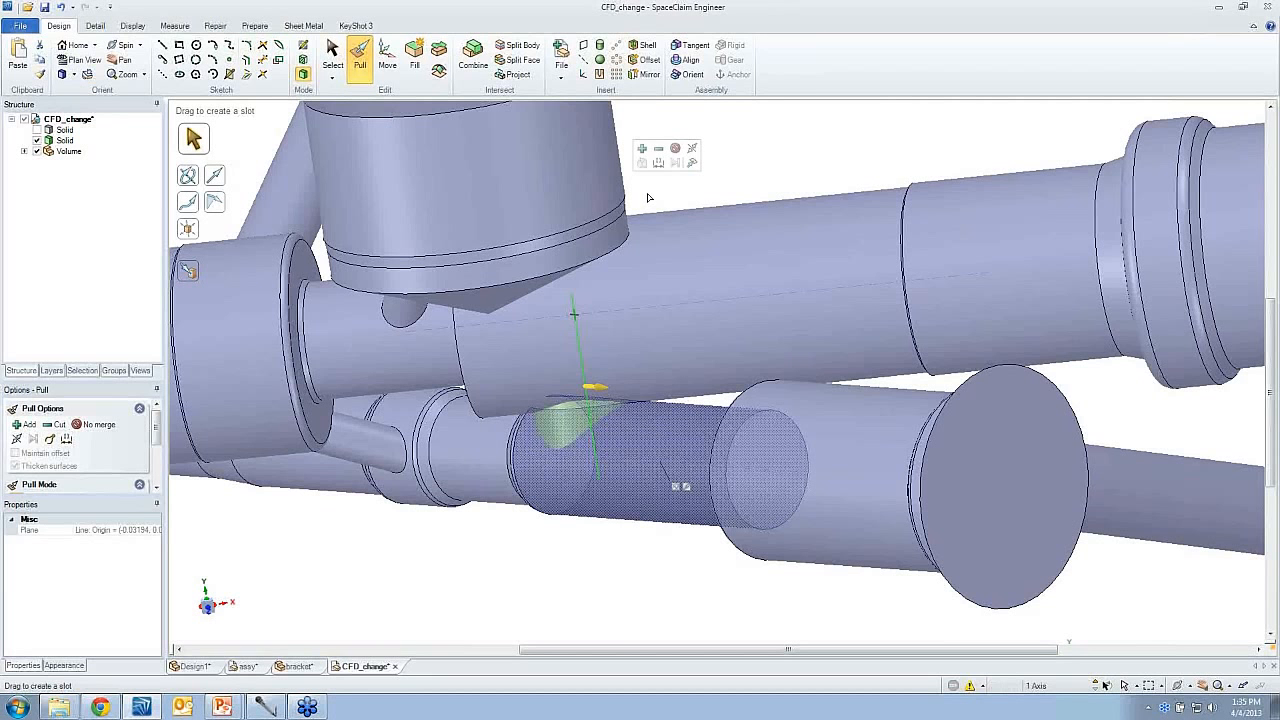
drag(648, 197, 695, 229)
middle_drag(660, 384, 638, 336)
drag(647, 444, 731, 458)
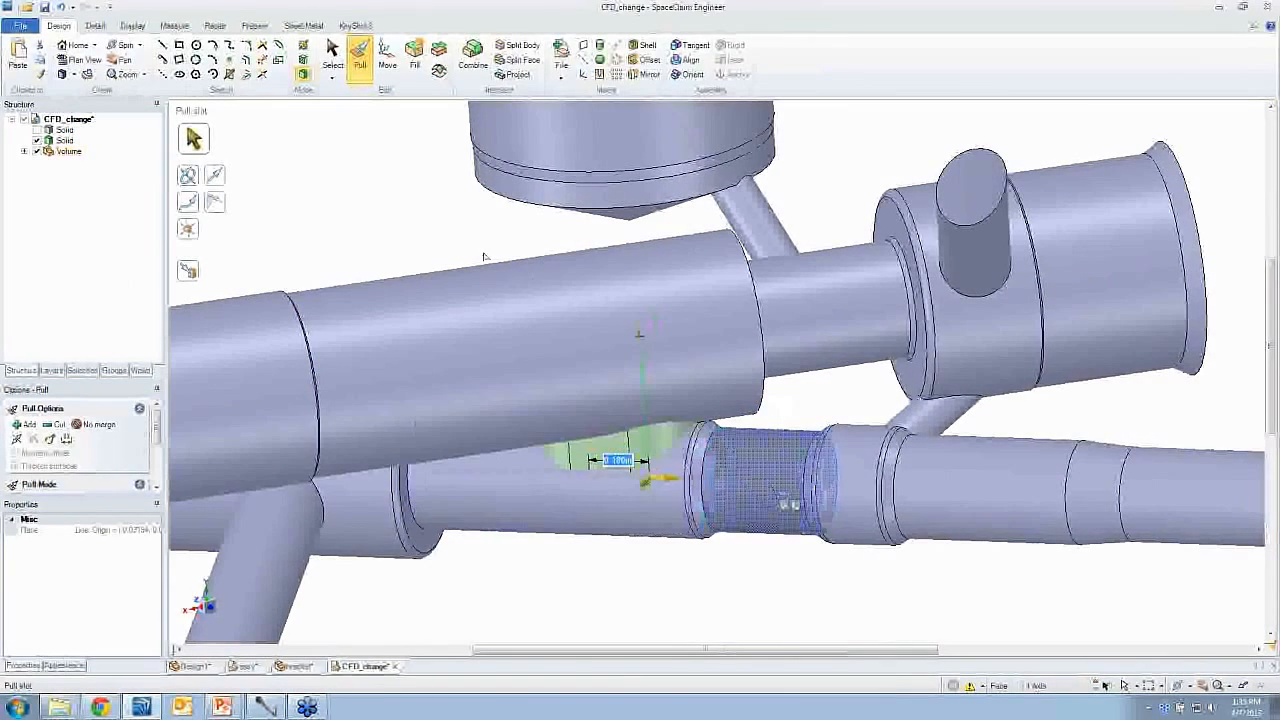
drag(482, 247, 534, 259)
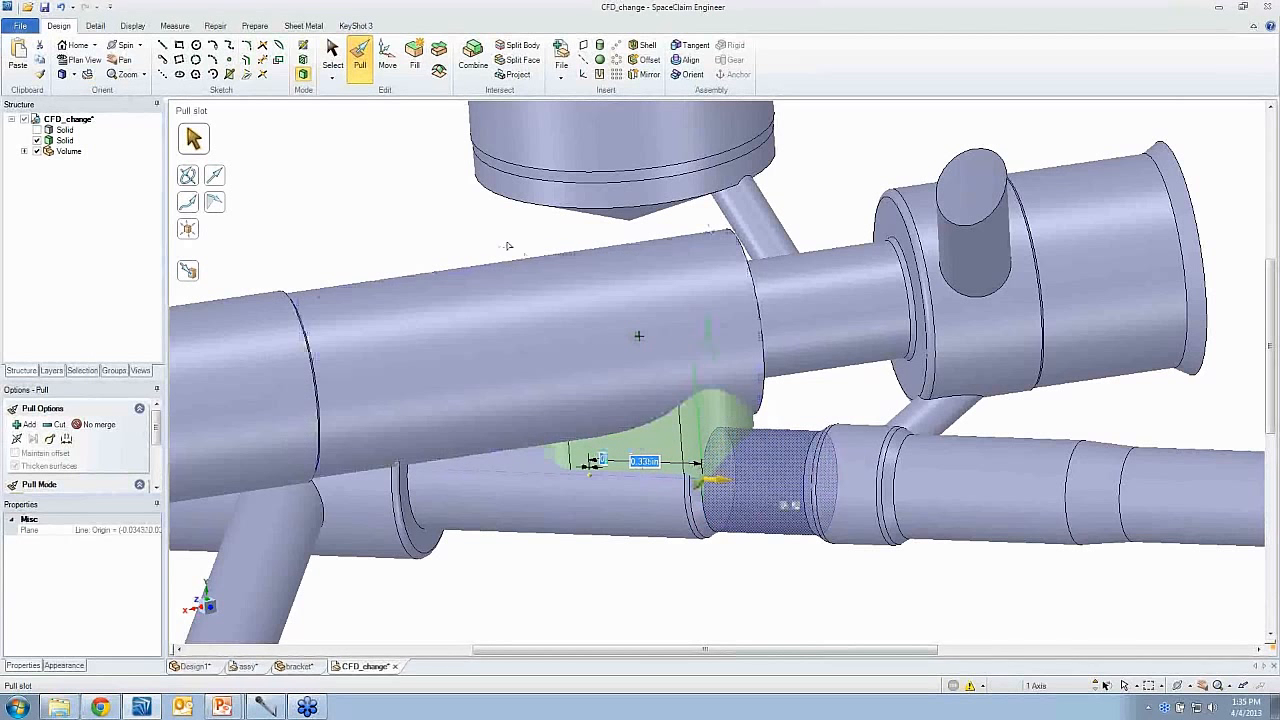
click(467, 228)
middle_drag(467, 230, 415, 236)
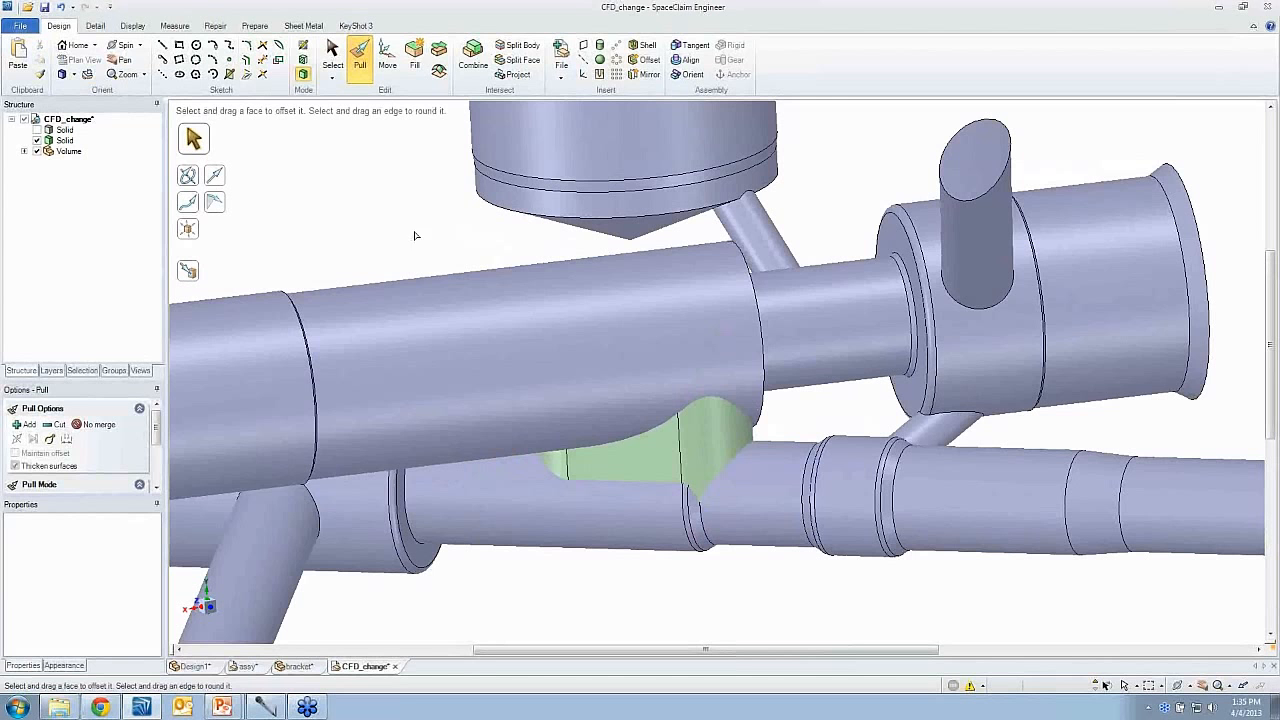
click(37, 151)
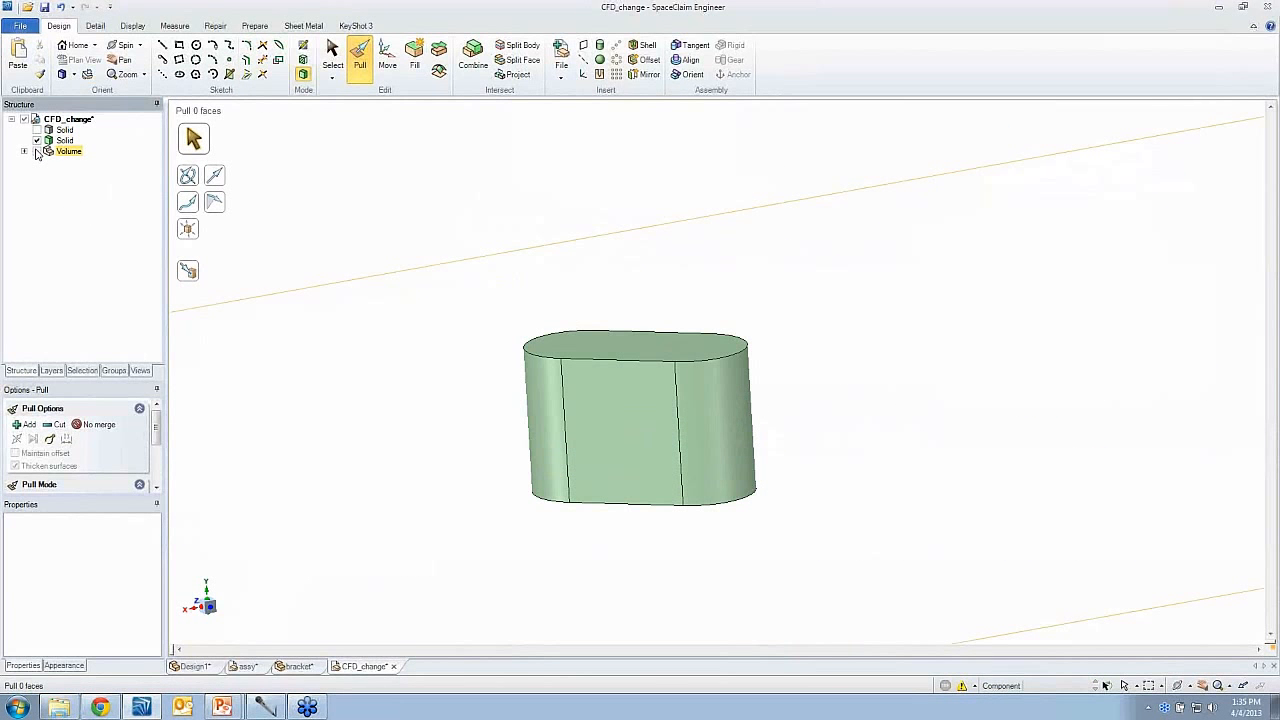
click(37, 151)
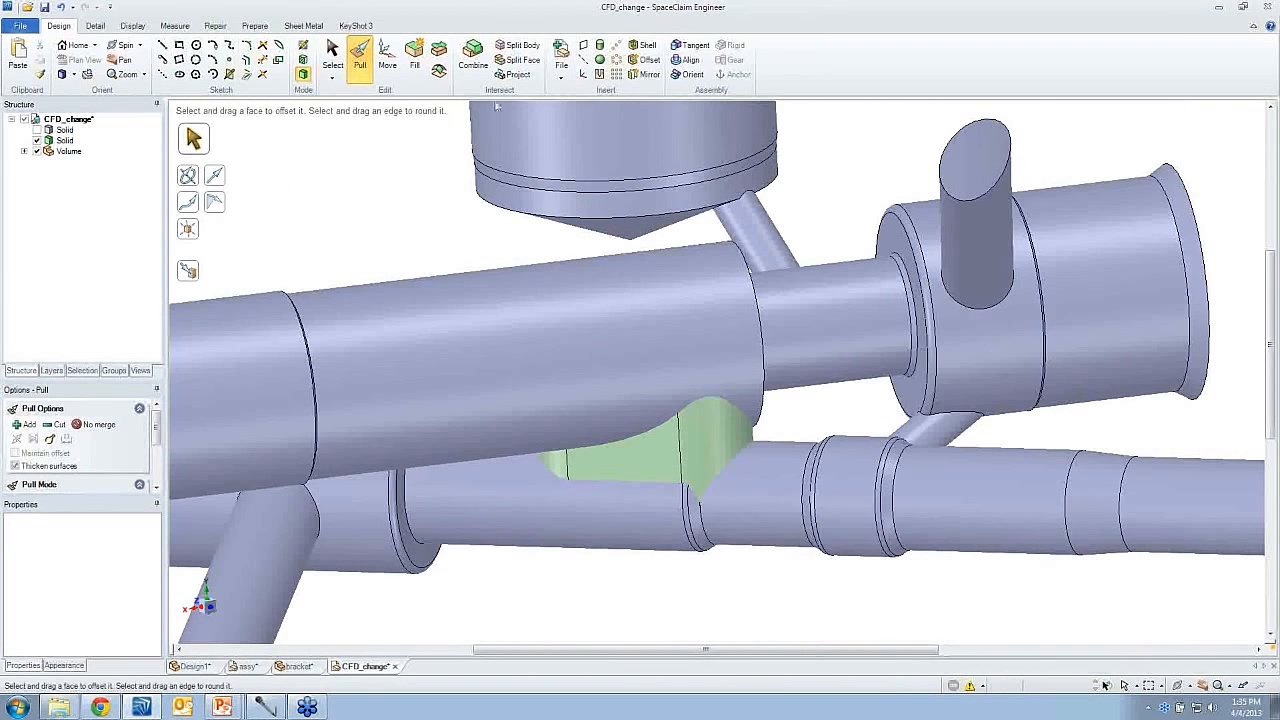
- Merge the slot-shaped connector into the flow volume body with Combine
click(474, 58)
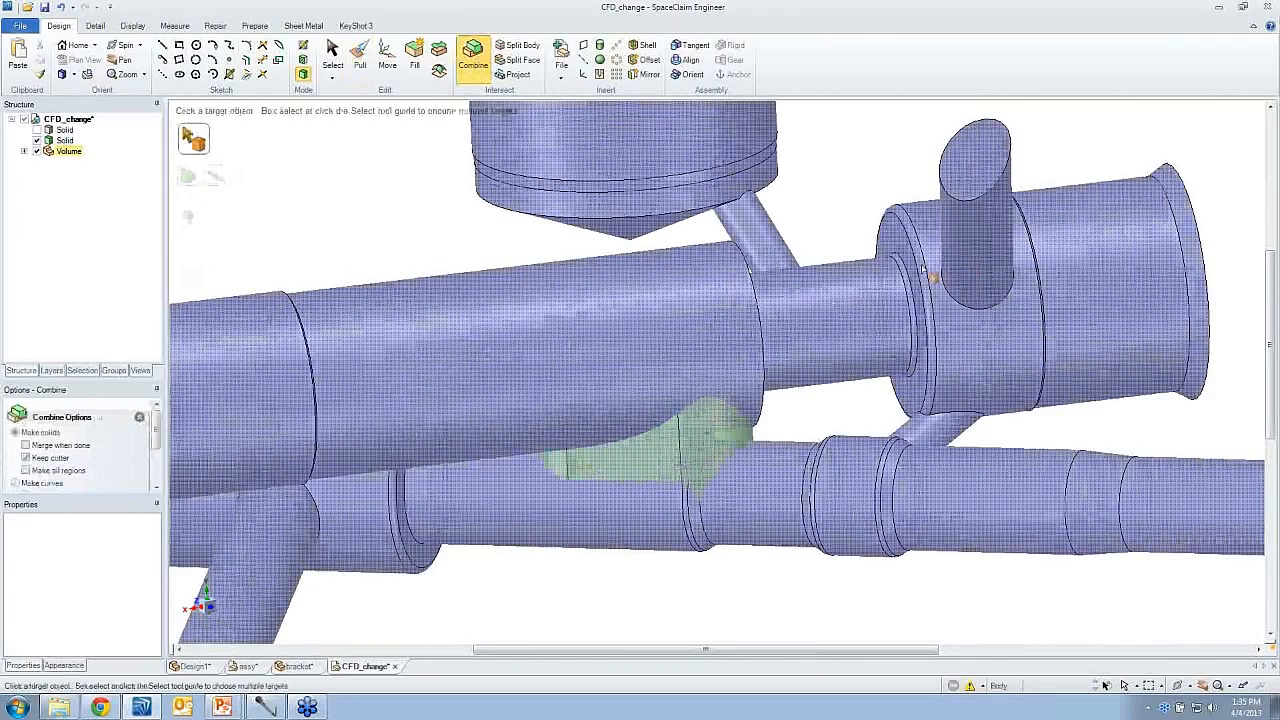
click(928, 278)
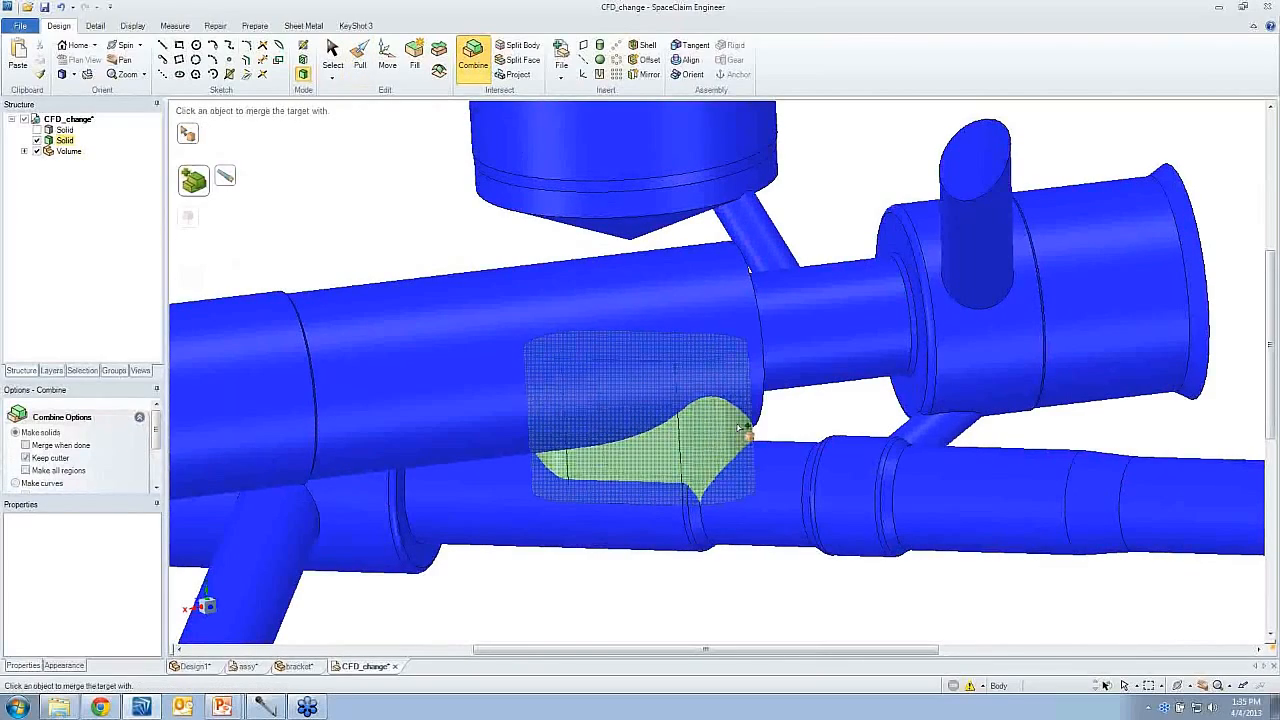
click(742, 428)
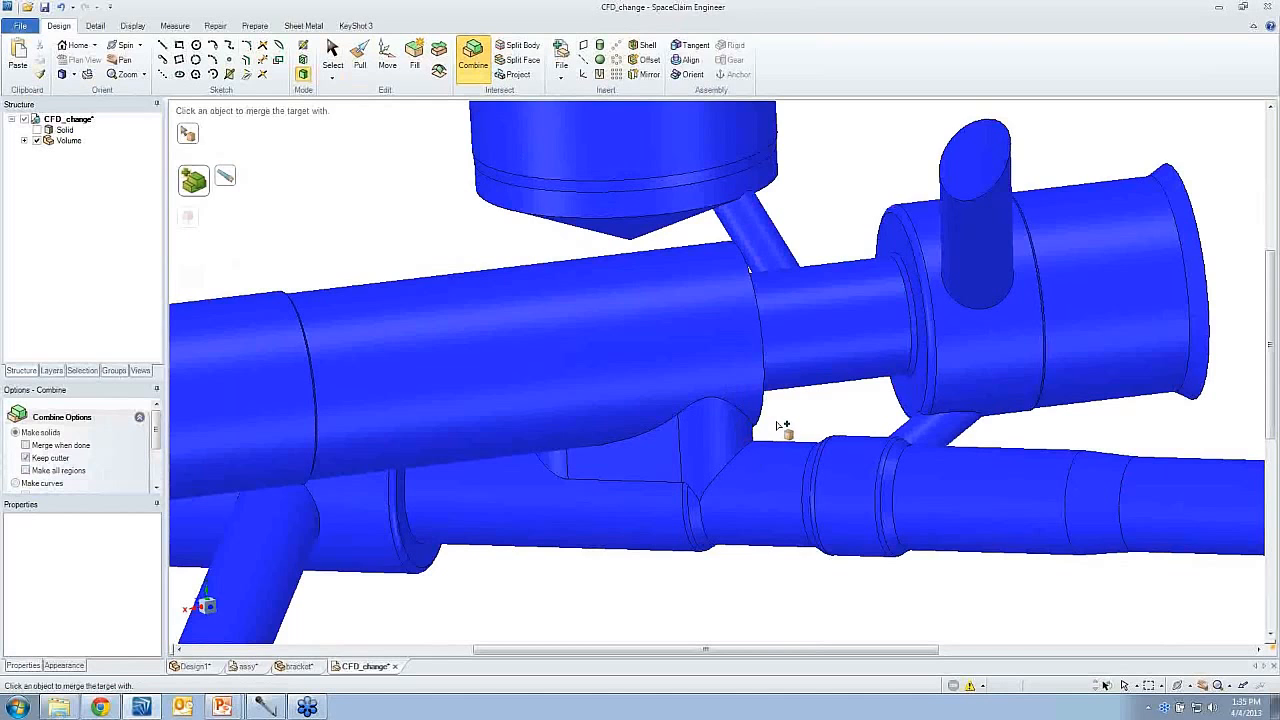
key(Escape)
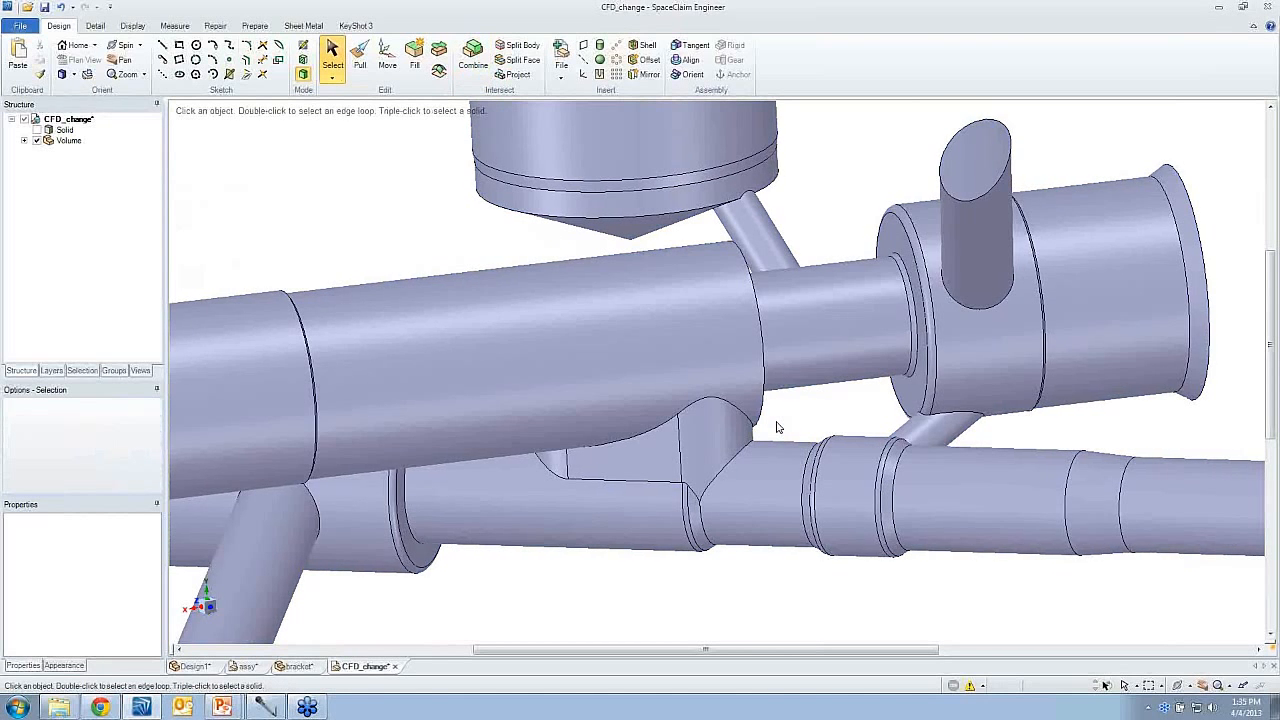
- Round the edge loops where the slot-shaped connector meets the upper and lower passages with a 0.01 in radius
scroll(778, 428, up, 3)
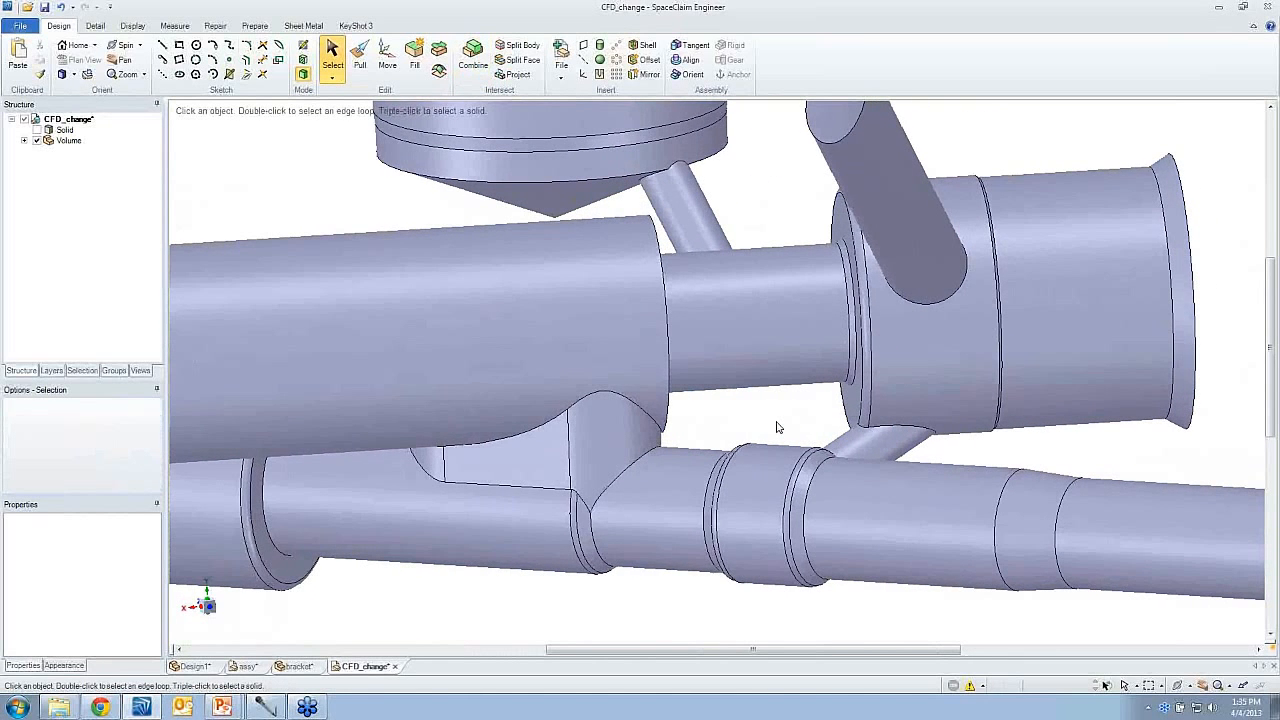
scroll(645, 429, up, 1)
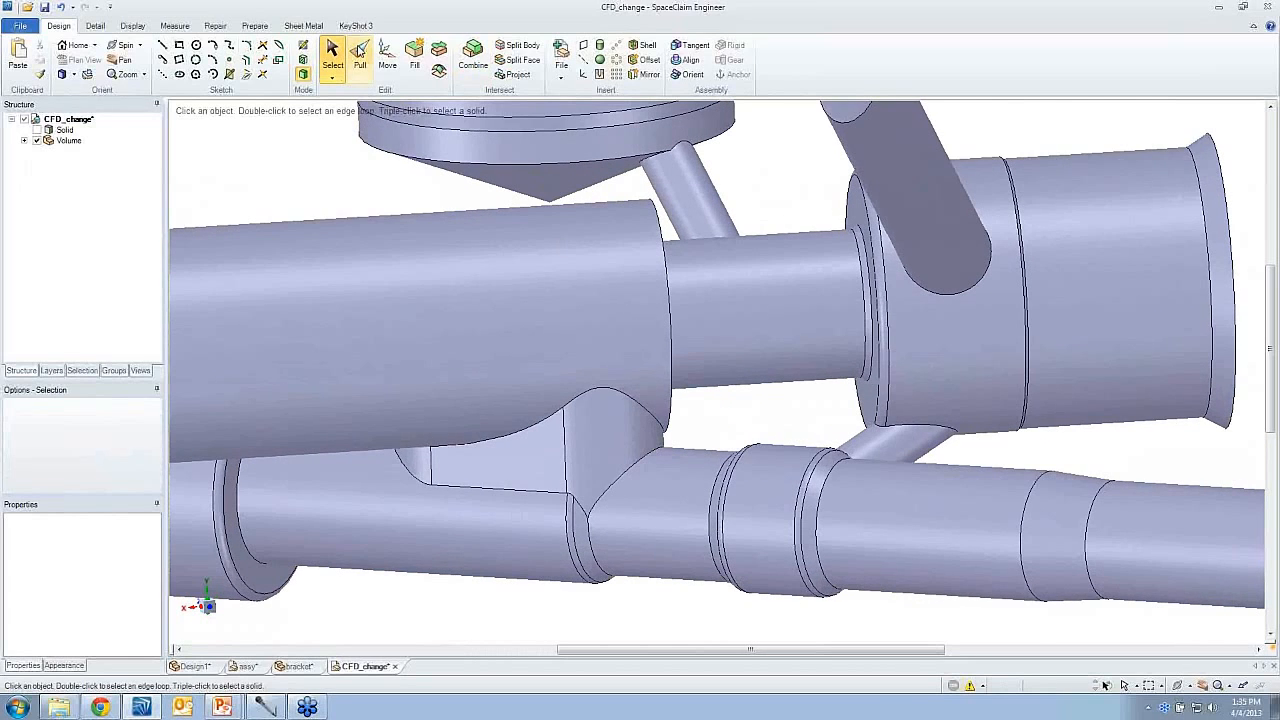
click(360, 58)
double_click(588, 398)
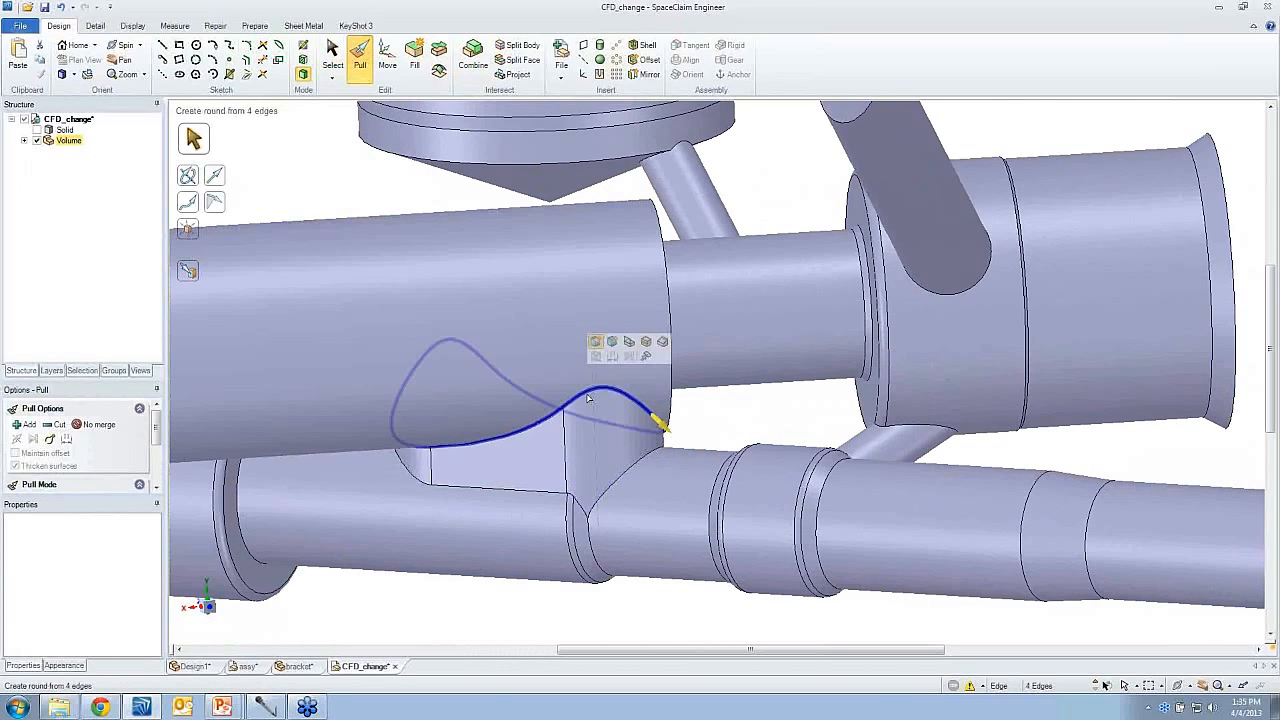
ctrl+double_click(549, 491)
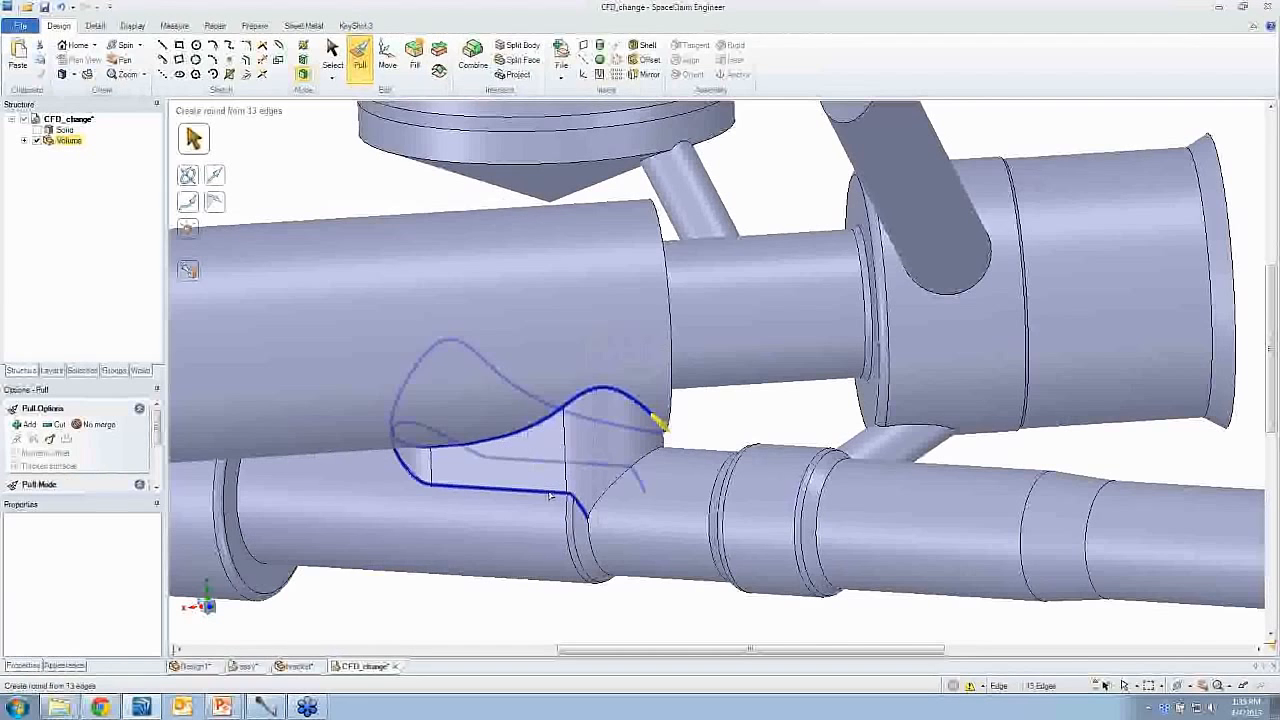
ctrl+click(603, 497)
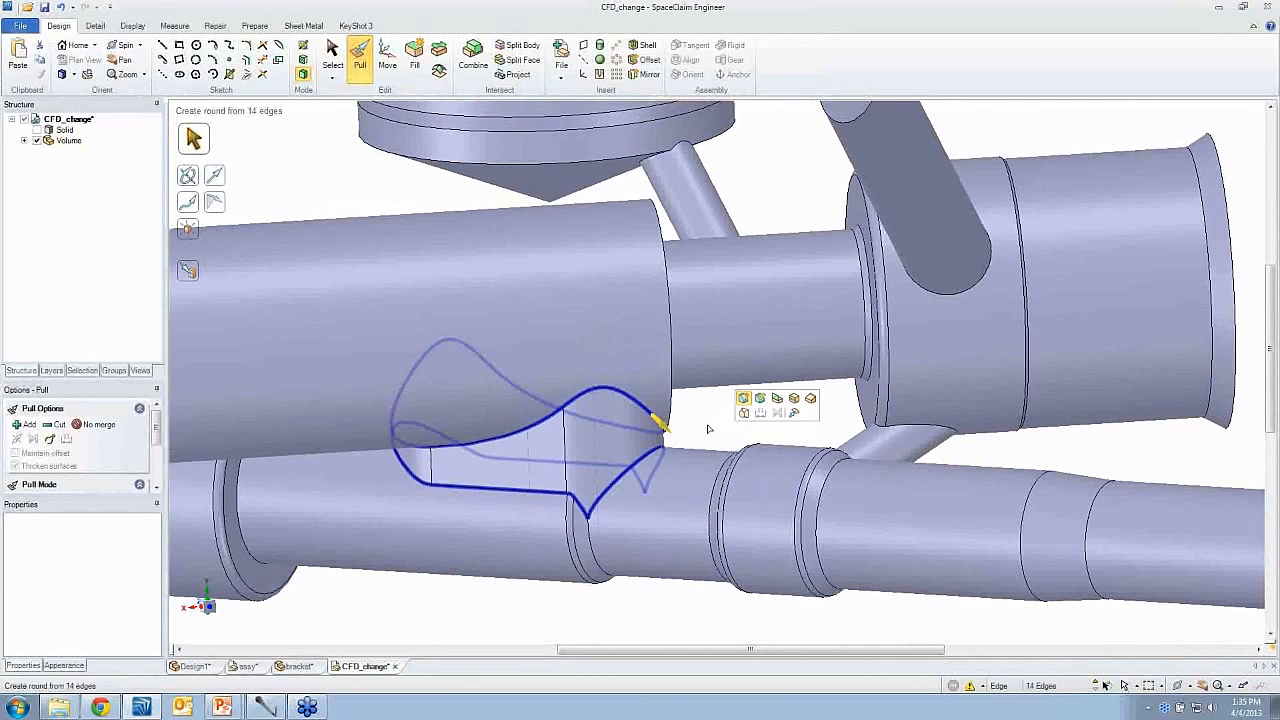
text(01)
click(738, 418)
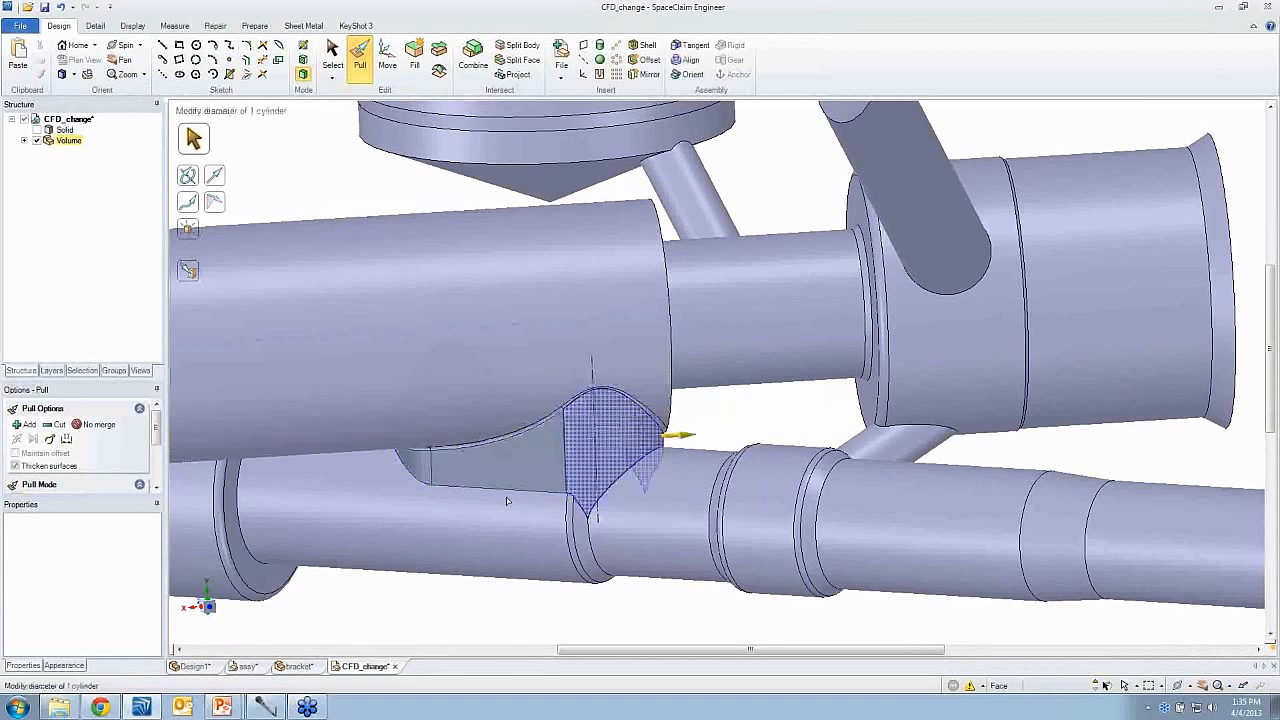
- Round the slot connector's edge loop at the lower passage and the remaining edge at its end with a 0.01 in radius
double_click(494, 490)
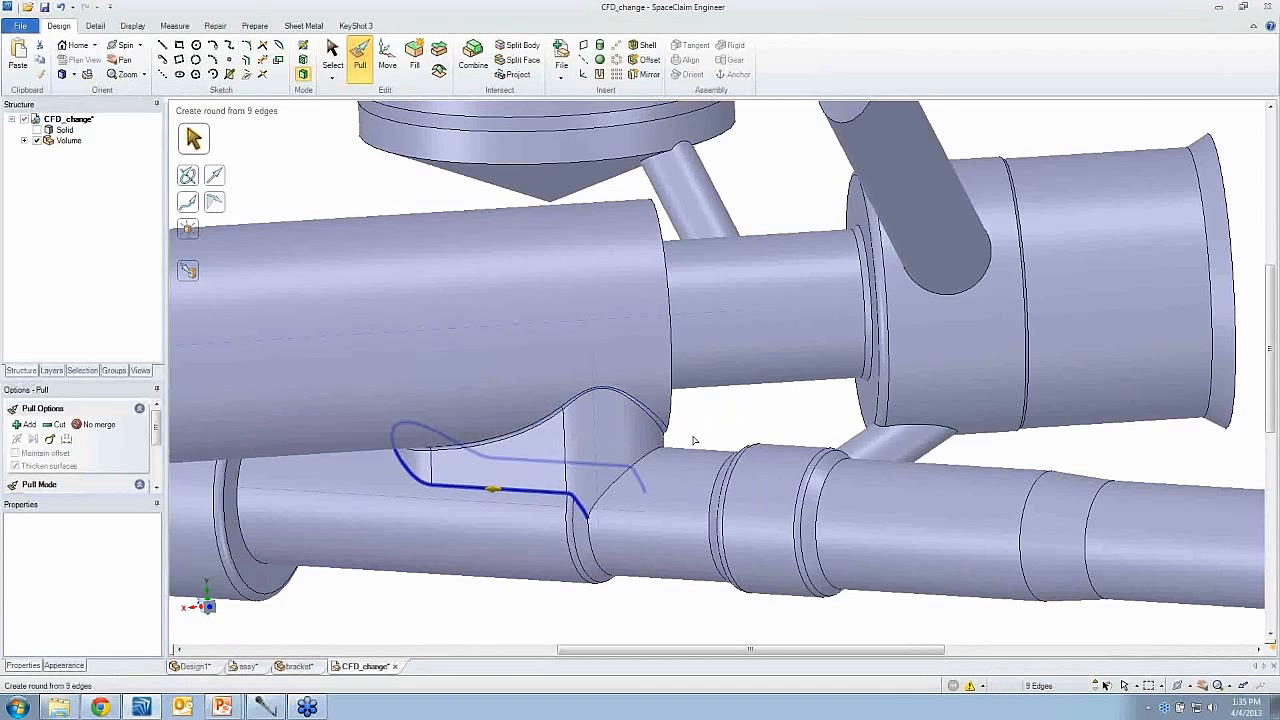
key(space)
text(0.01)
key(Return)
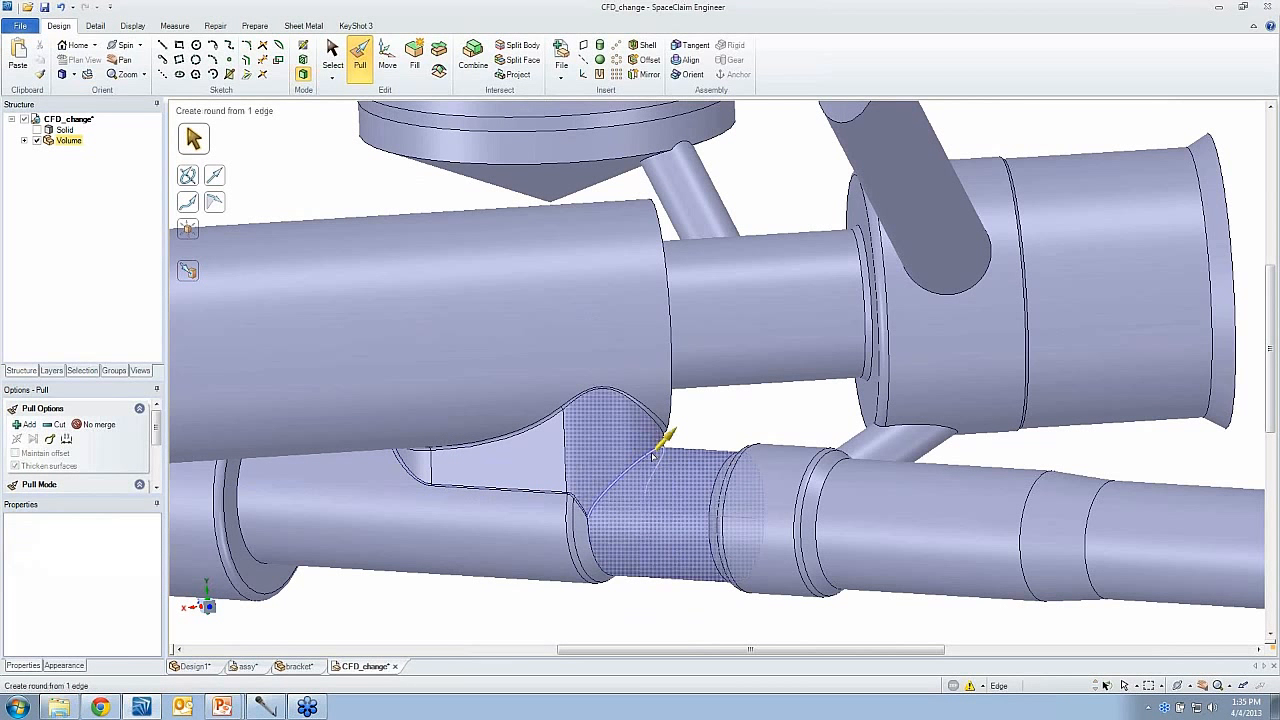
click(652, 455)
text(0.01)
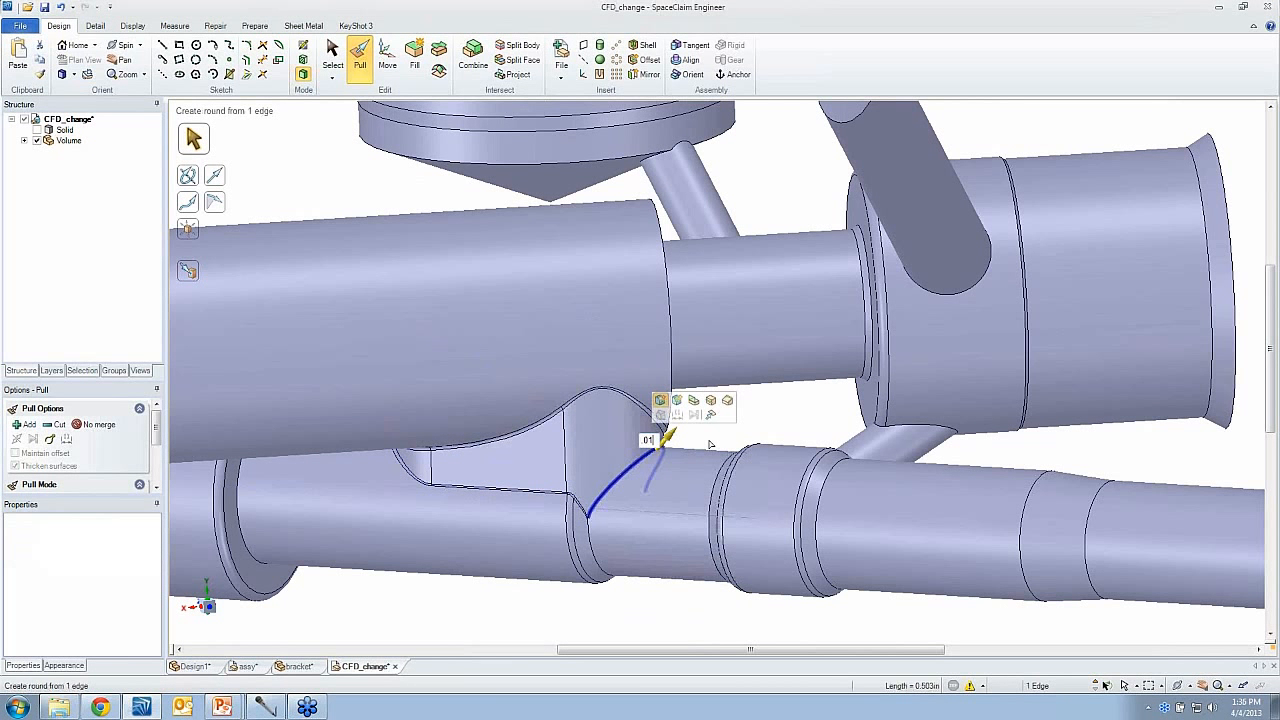
key(Return)
click(747, 416)
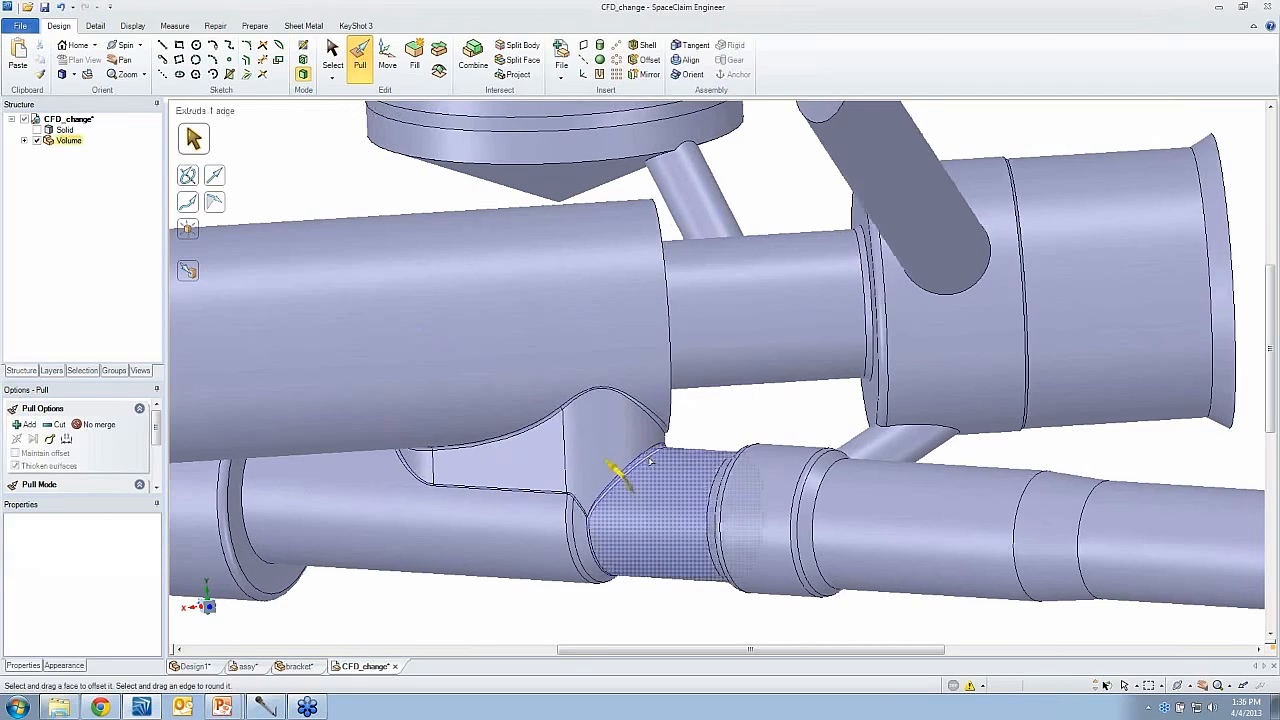
- Round the circular end edge of the large upper passage beside the slot connector with Pull, and inspect the whole flow volume
middle_drag(620, 471, 1097, 414)
right_drag(1097, 414, 1098, 348)
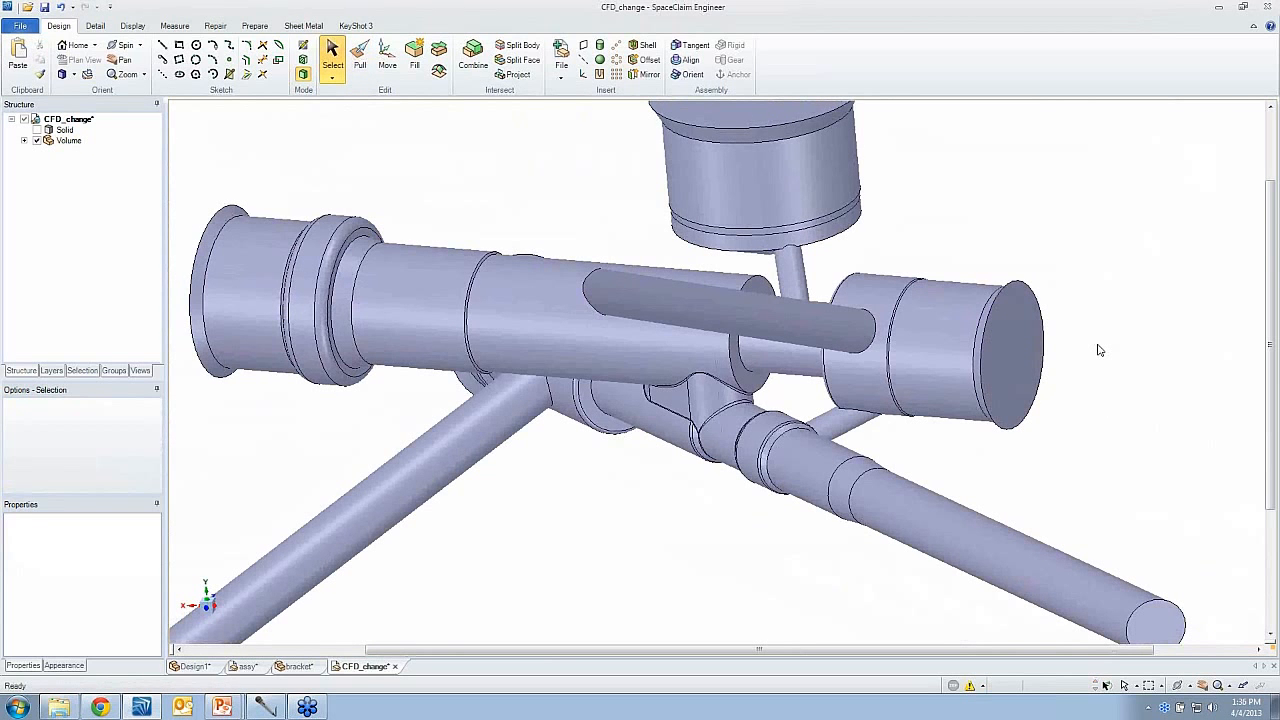
key(p)
click(776, 292)
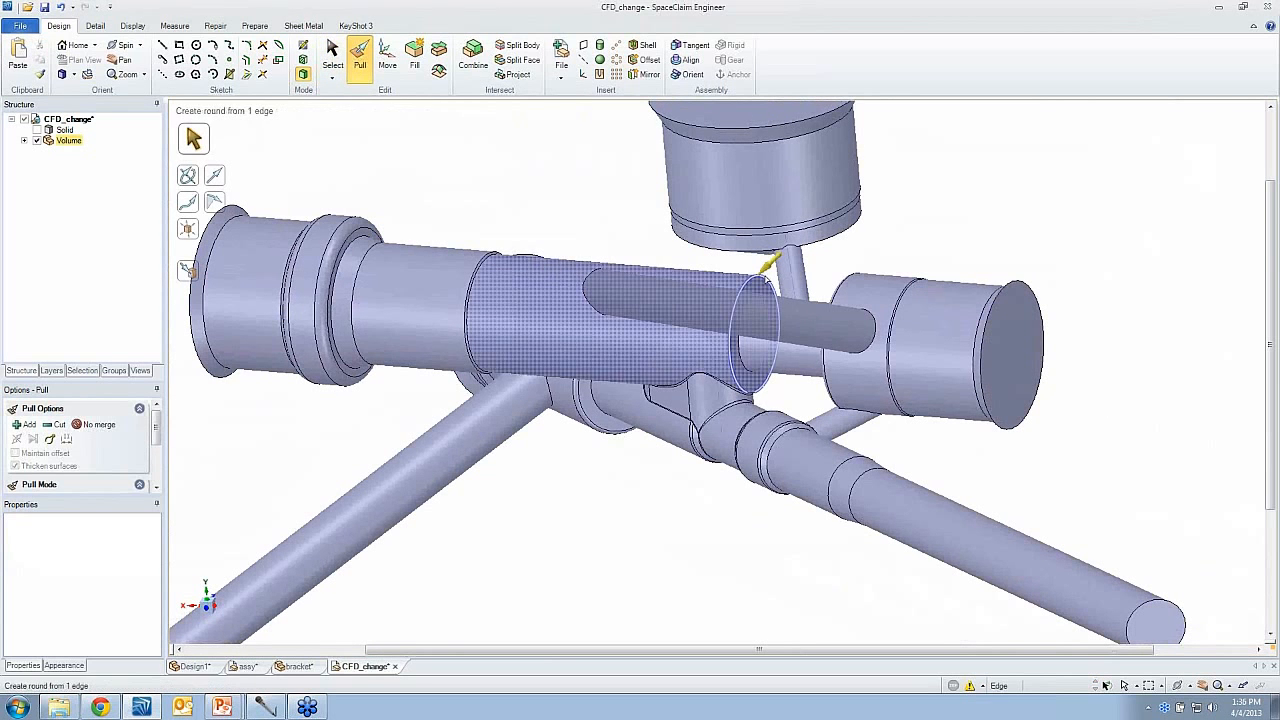
drag(934, 245, 930, 247)
click(929, 247)
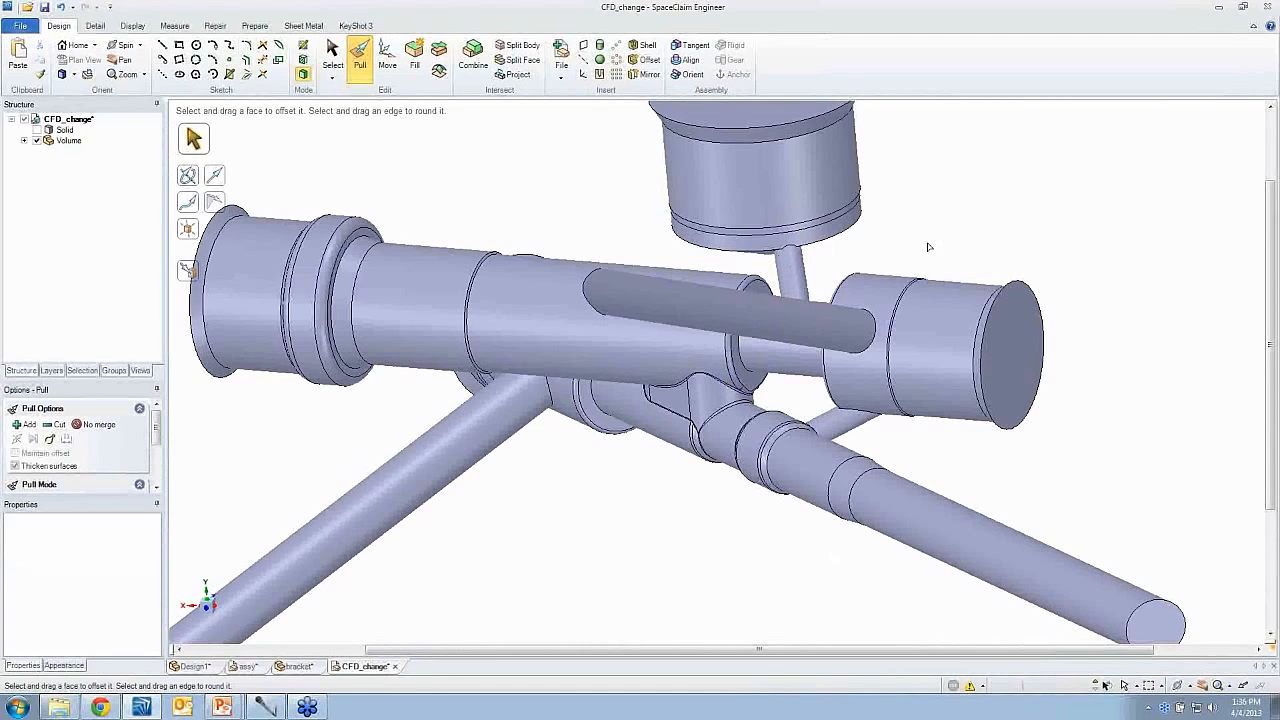
key(s)
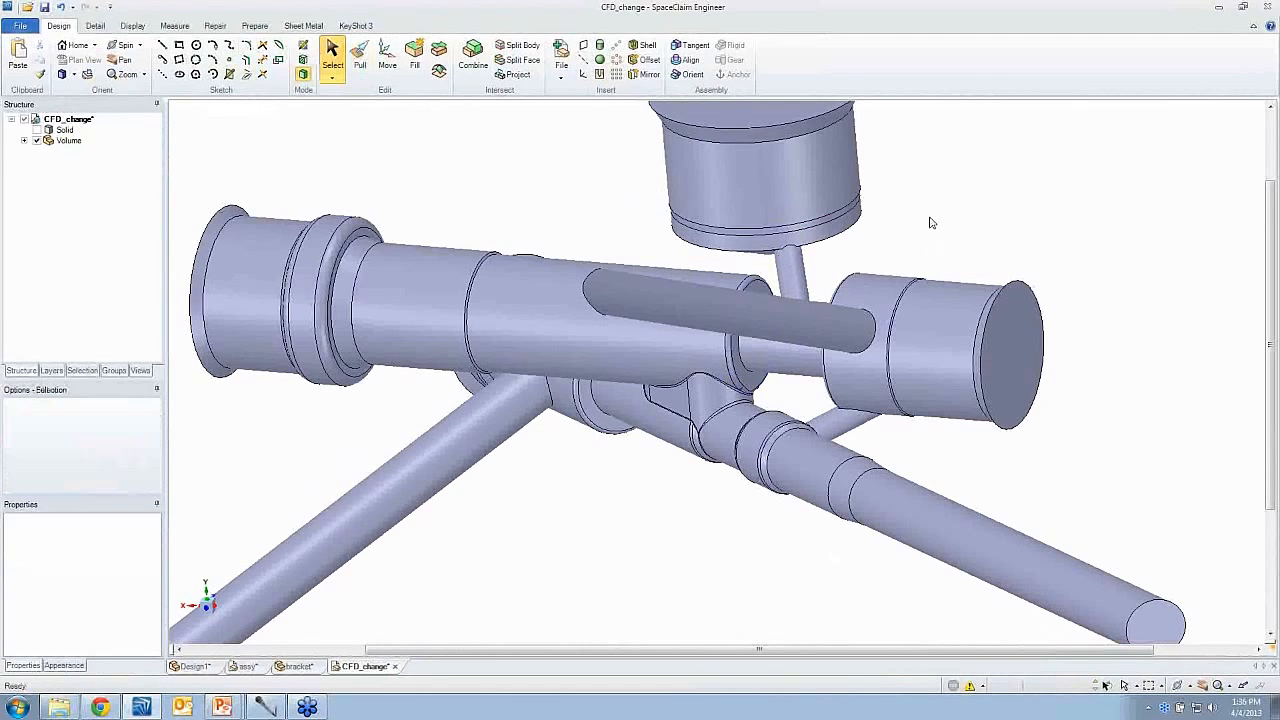
key(z)
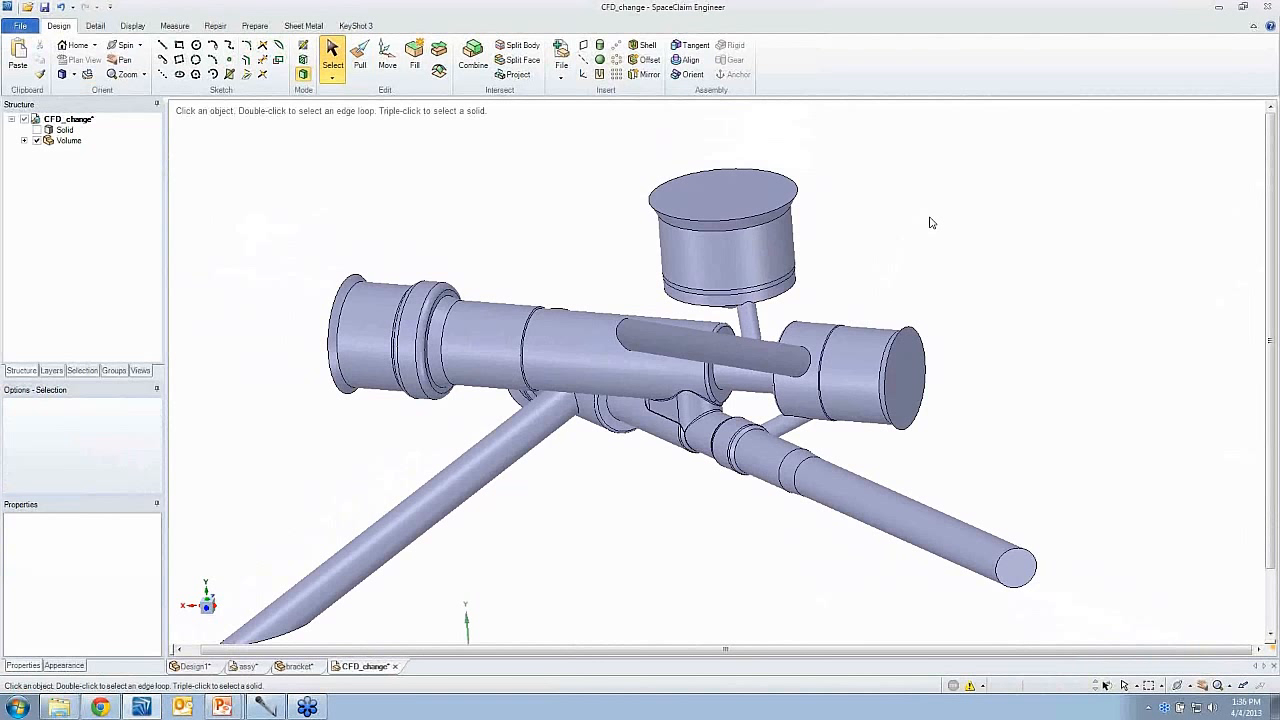
- Open the casting file from the ASCDM_Concept folder, inspect it, and hide its keep out zones component
key(alt+Tab)
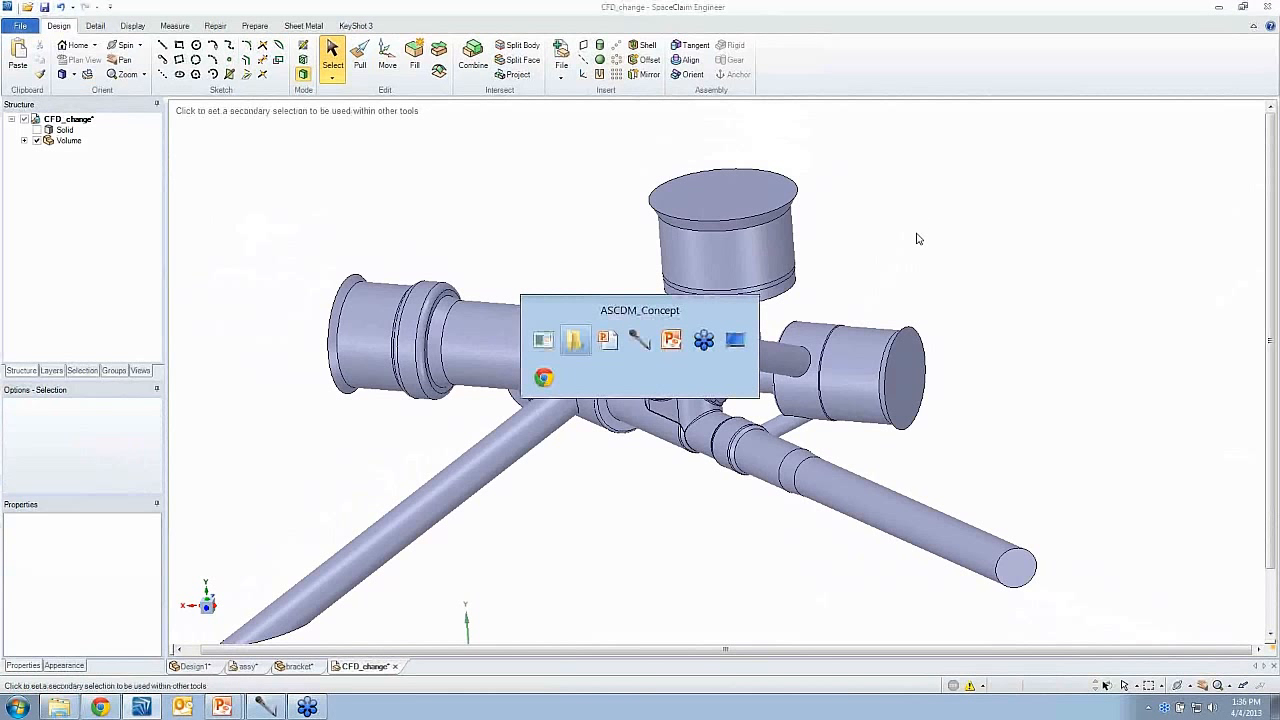
click(403, 231)
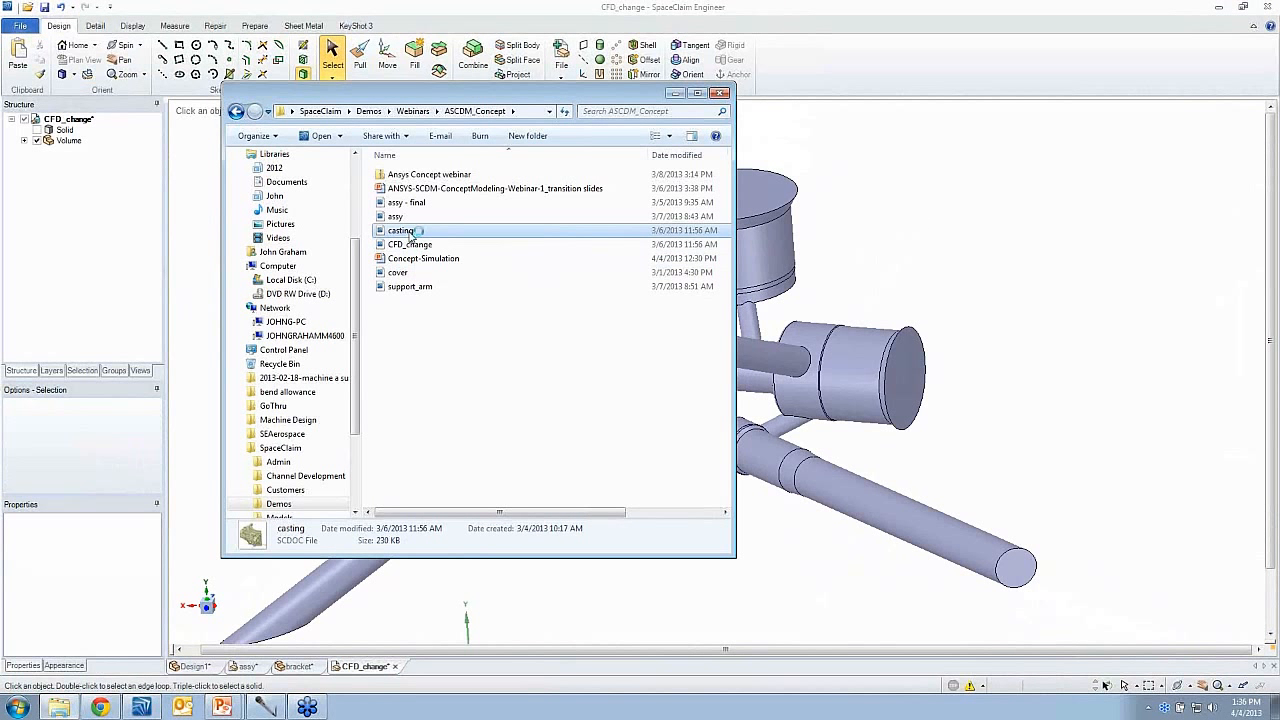
drag(409, 234, 822, 87)
click(808, 150)
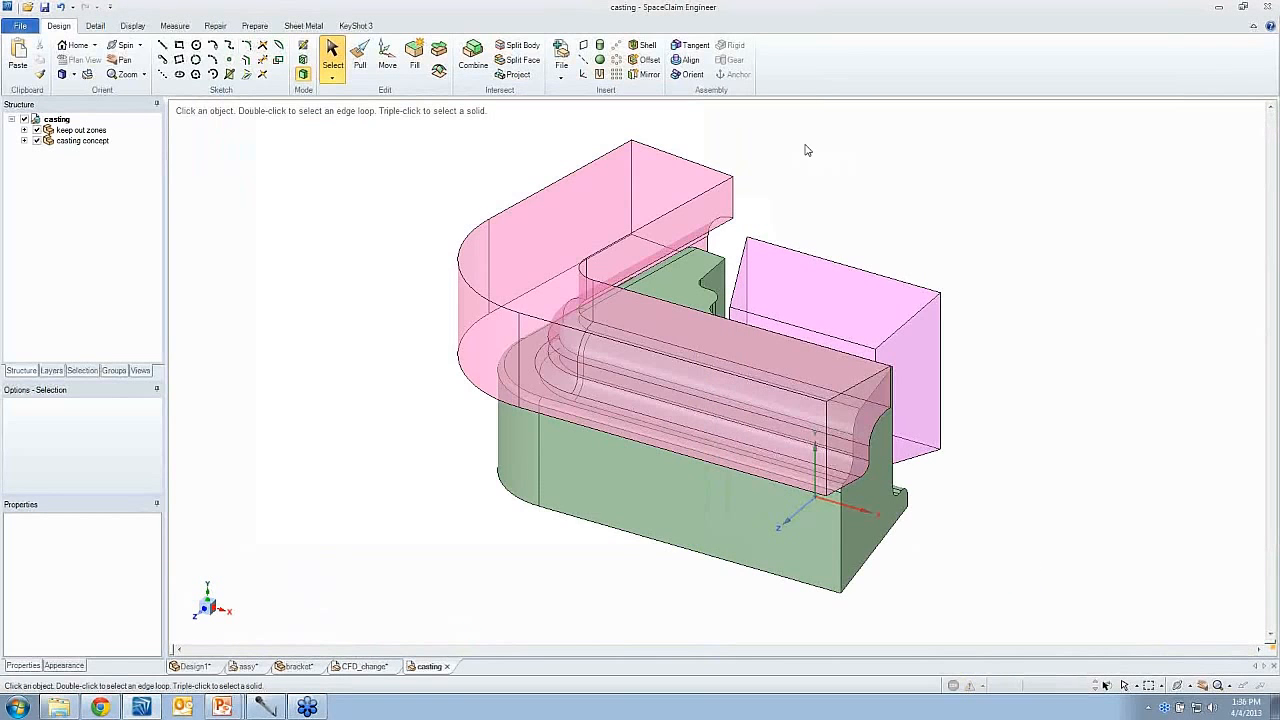
middle_drag(911, 244, 716, 262)
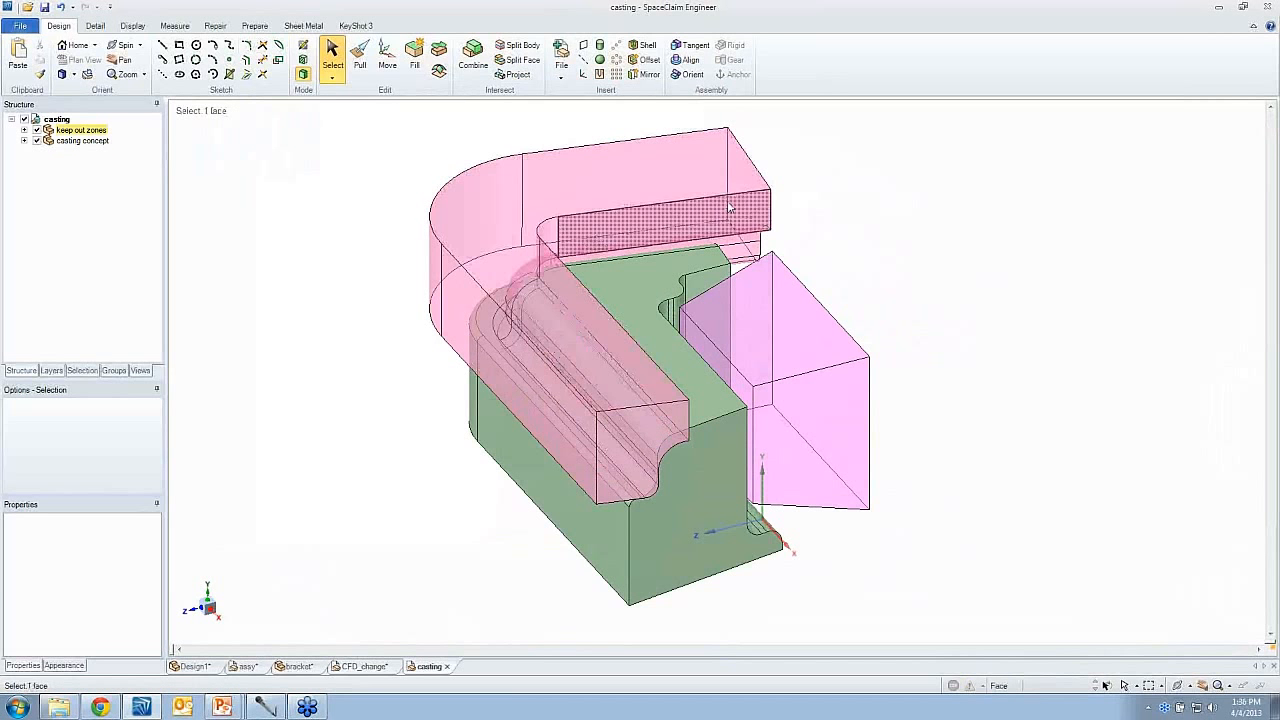
middle_drag(769, 285, 769, 288)
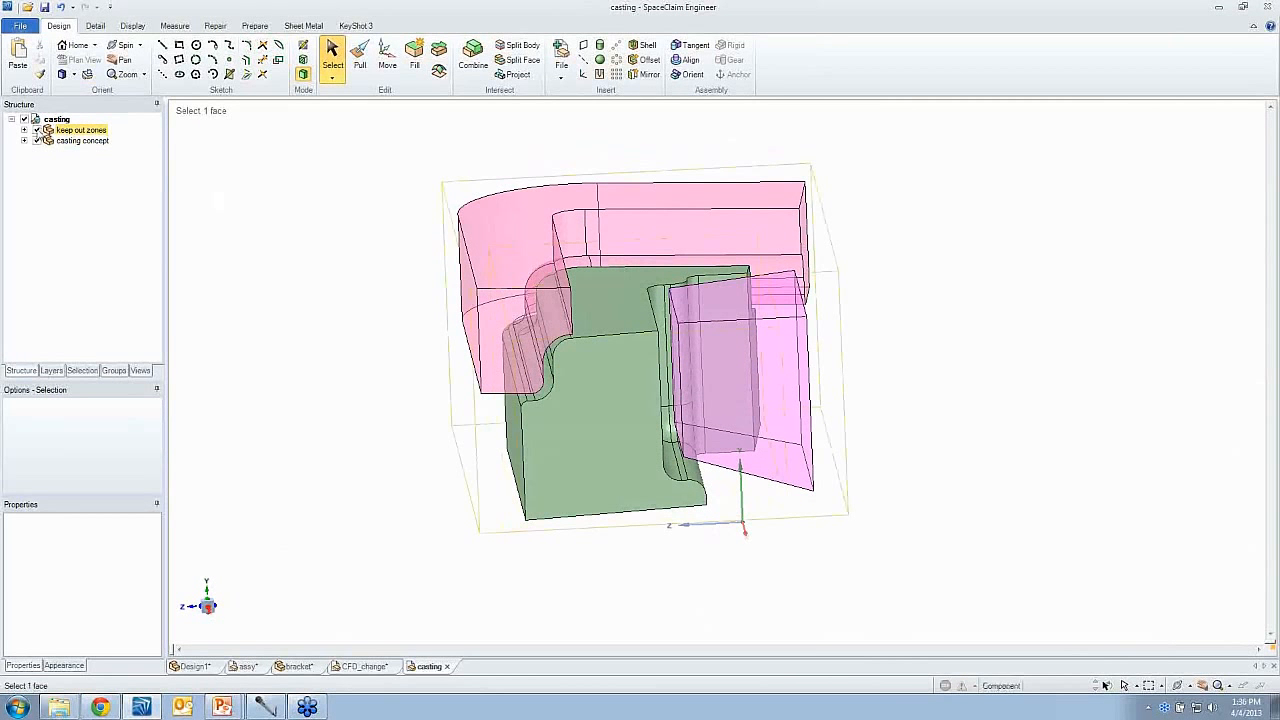
click(37, 130)
key(h)
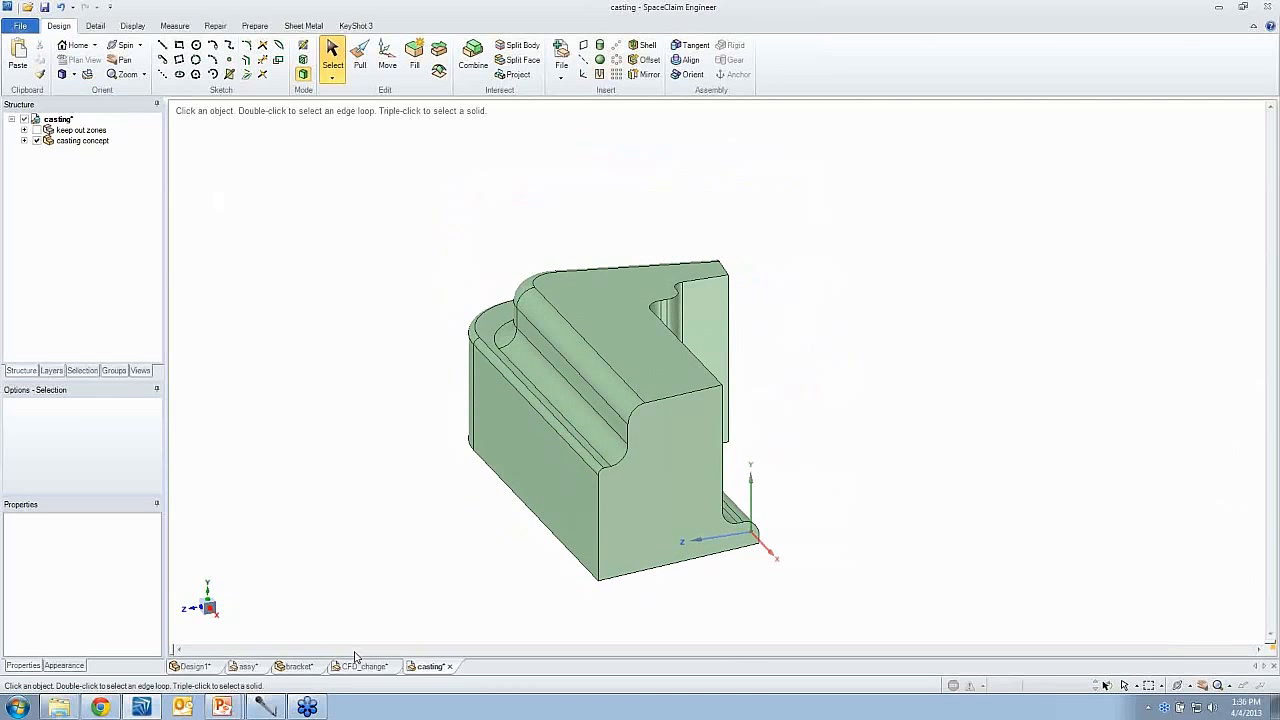
- Copy the Volume body from the CFD_change design and paste it into the casting design
click(366, 666)
click(24, 140)
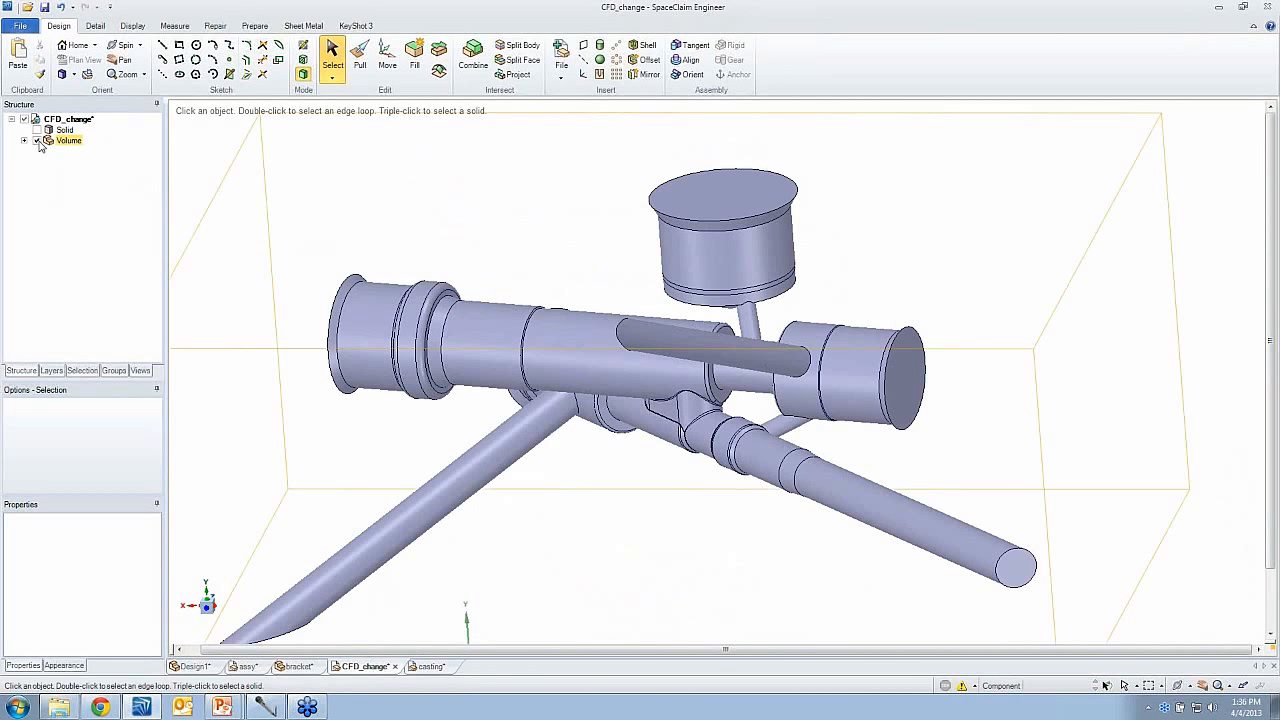
click(78, 151)
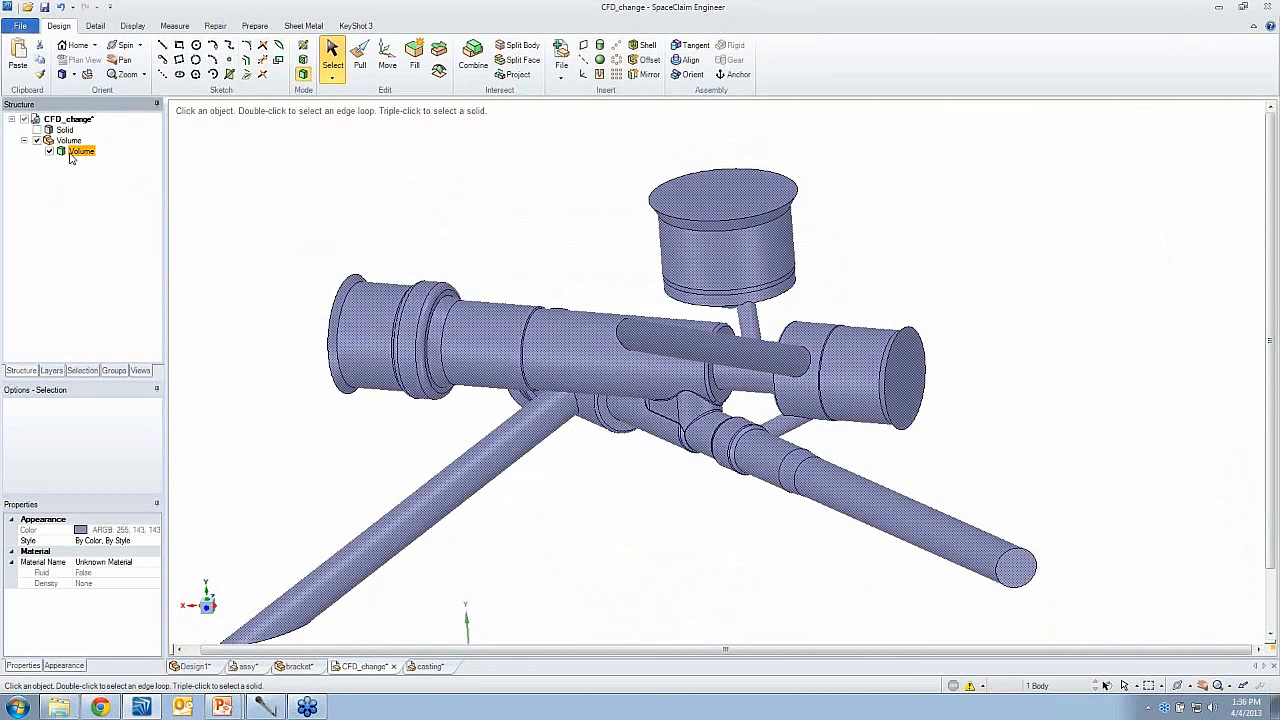
click(40, 62)
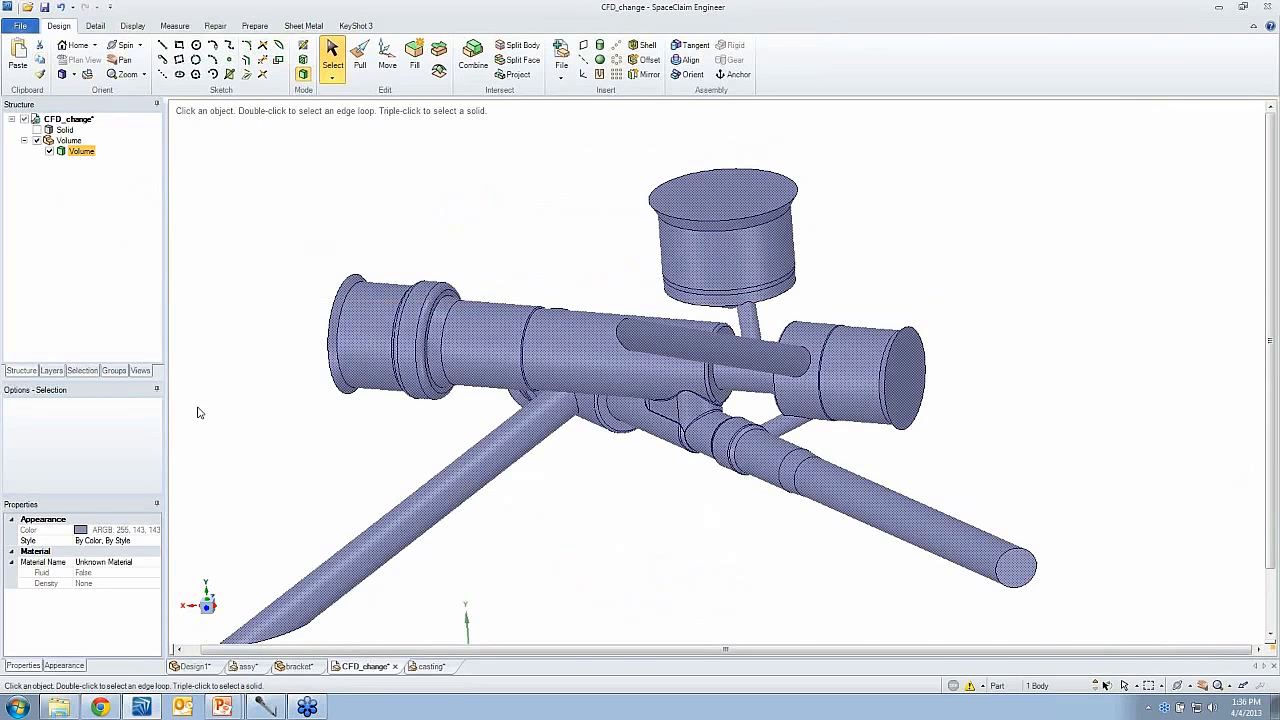
click(433, 667)
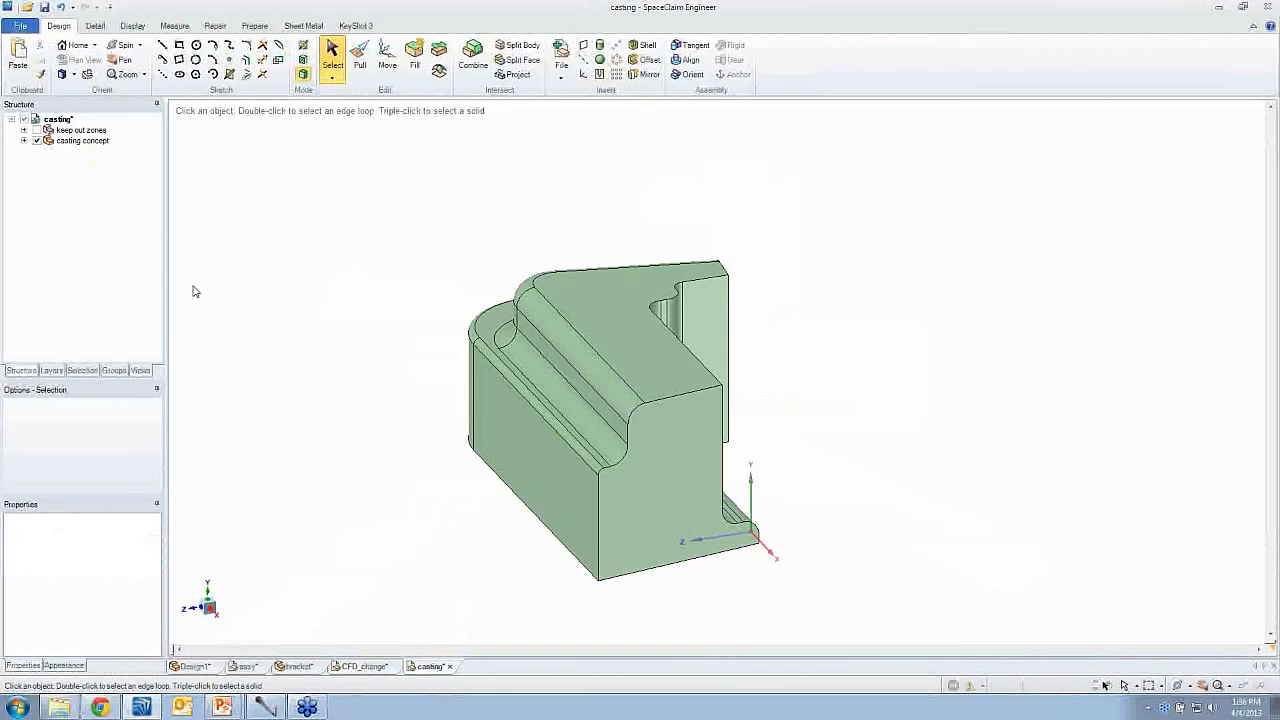
click(17, 75)
middle_drag(826, 340, 838, 417)
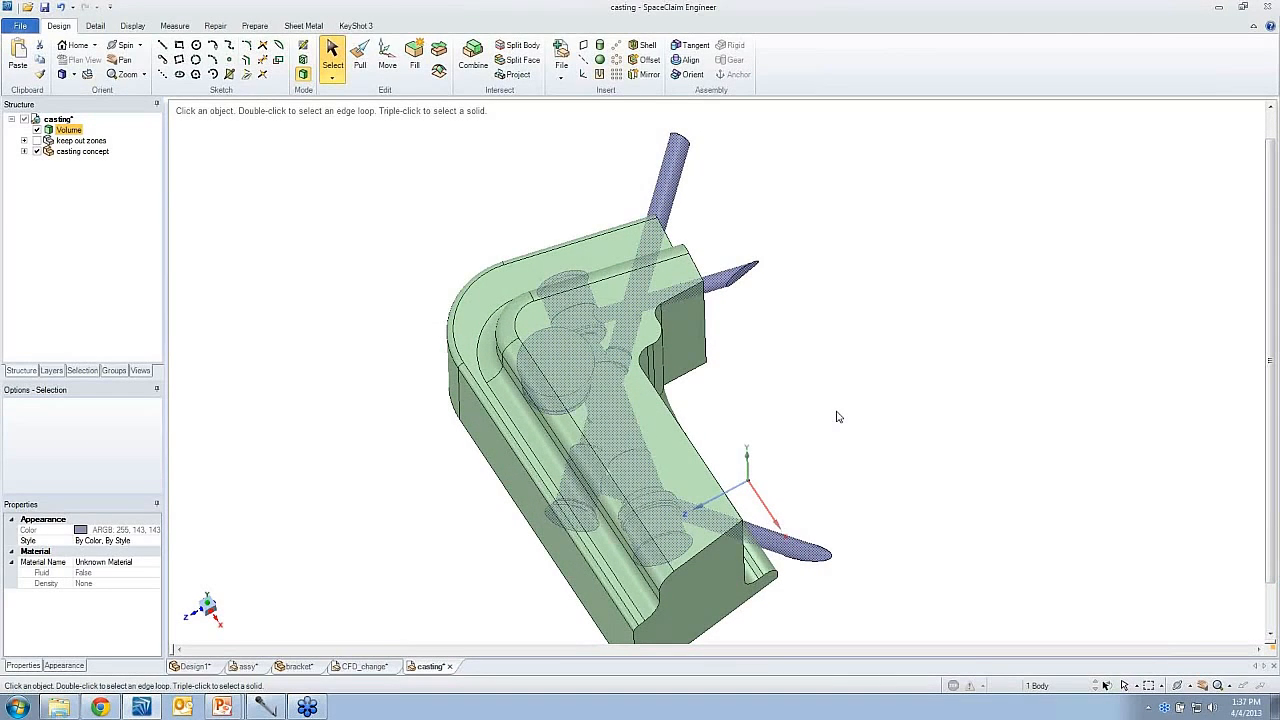
- Override the casting concept body's style to transparent so the flow volume inside can be seen
click(748, 436)
click(686, 442)
click(730, 401)
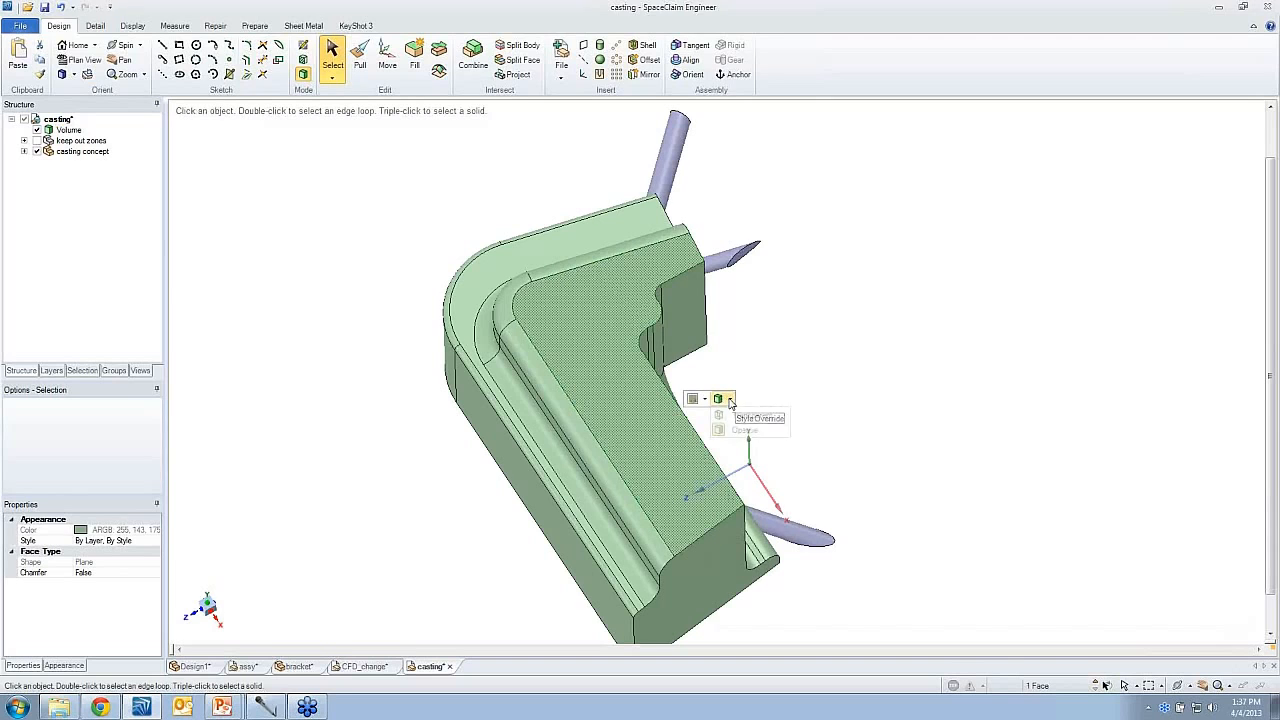
click(742, 417)
click(815, 399)
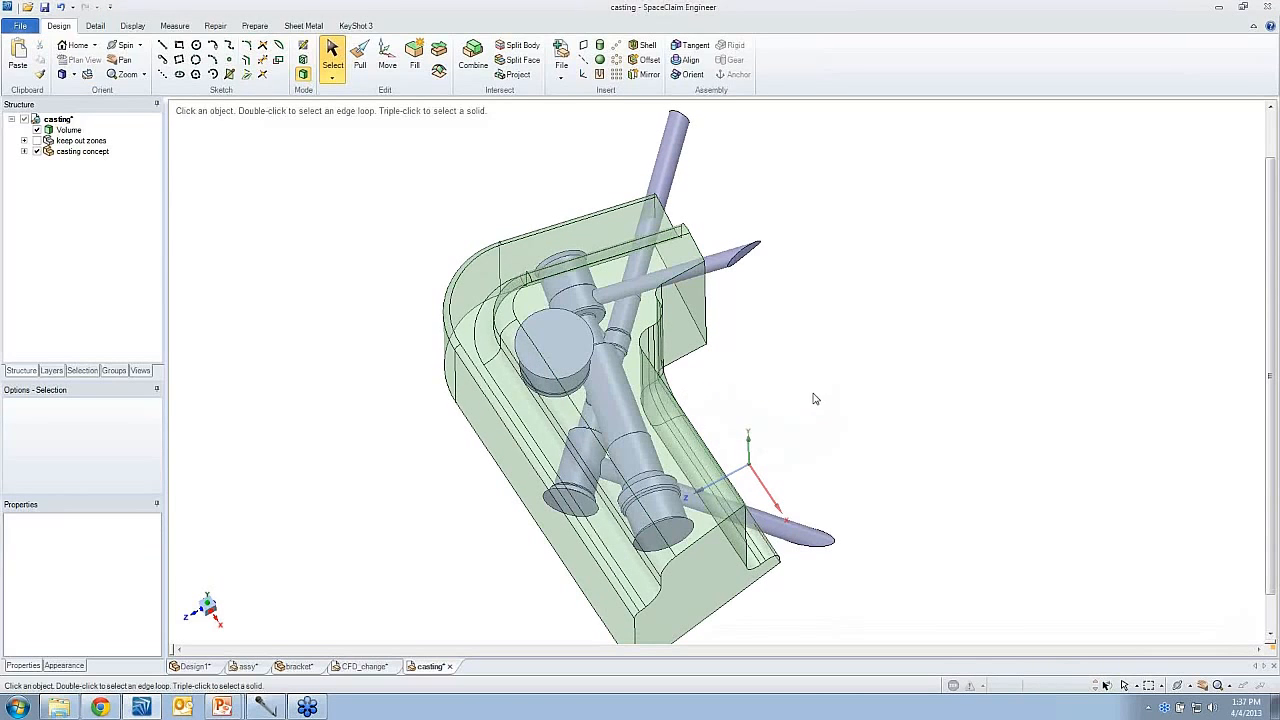
key(p)
click(726, 574)
middle_drag(726, 574, 727, 556)
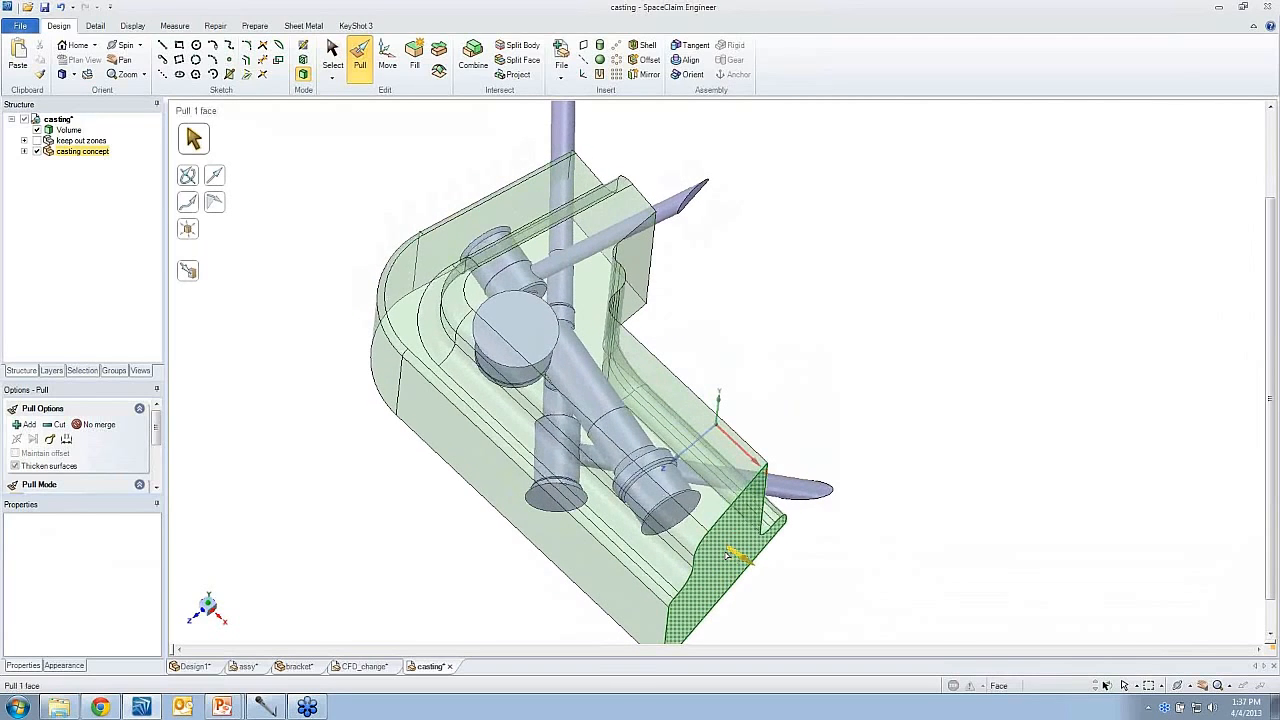
click(680, 510)
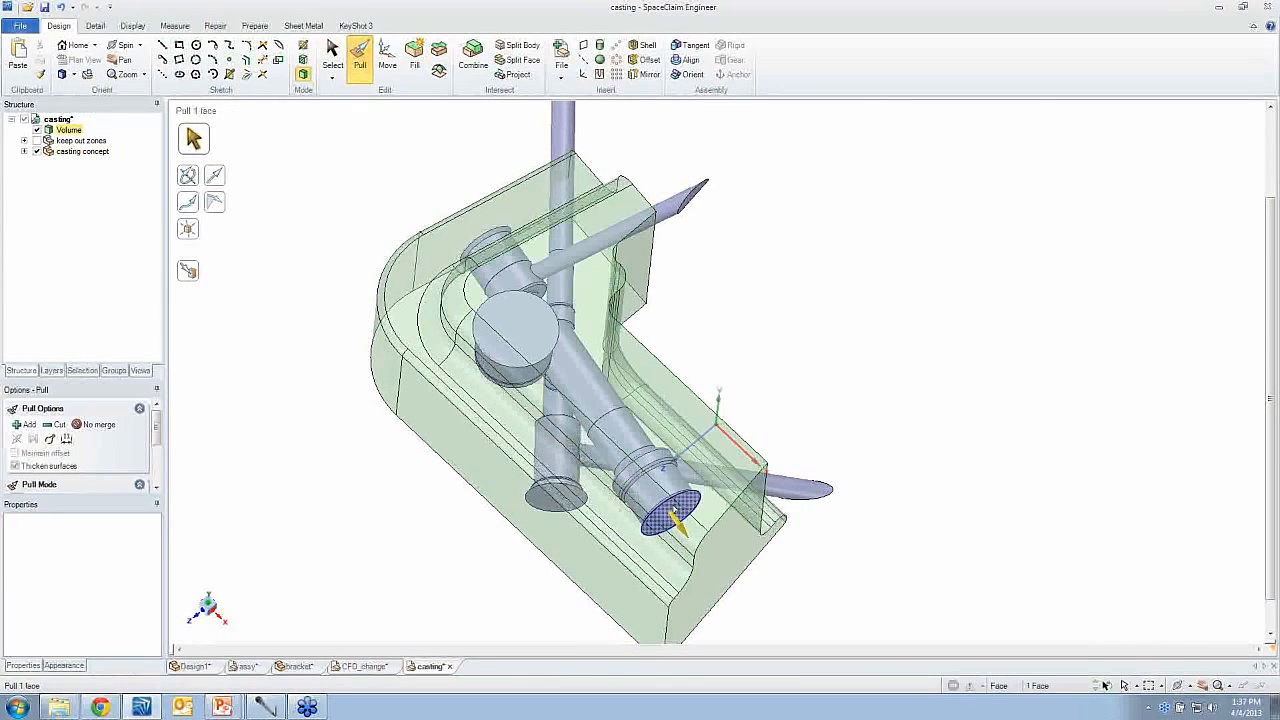
ctrl+click(551, 499)
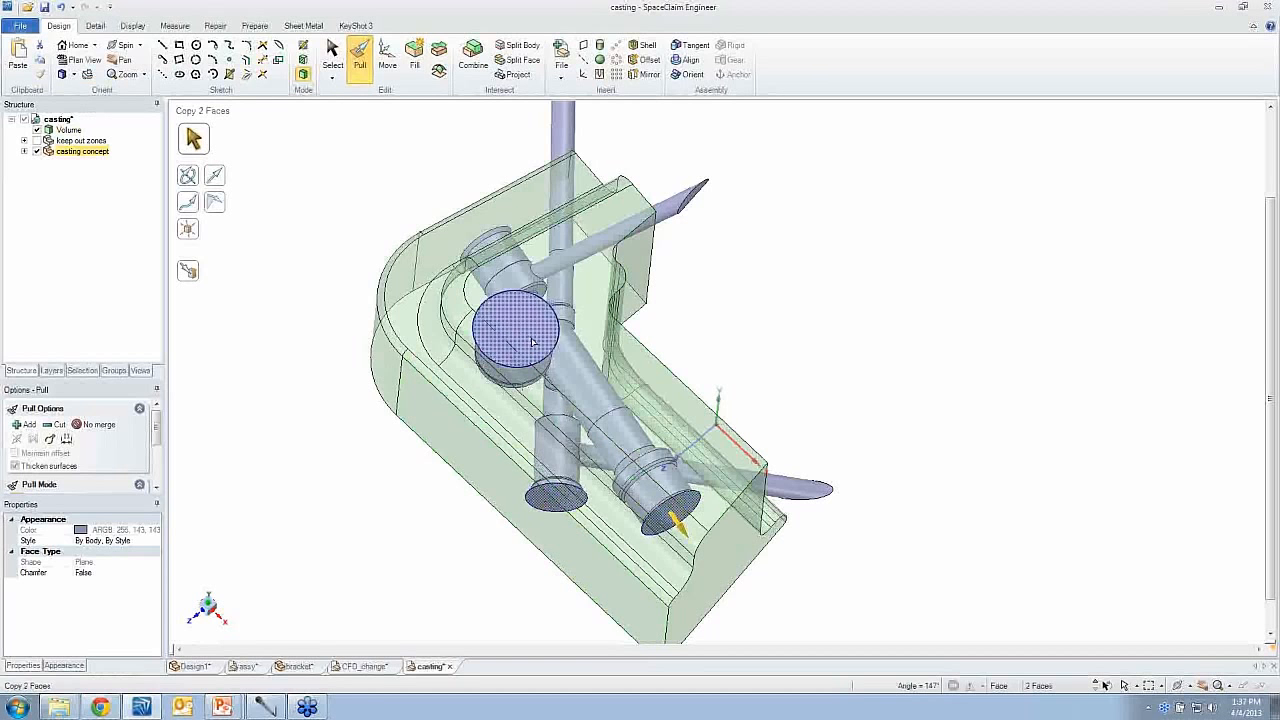
ctrl+click(513, 310)
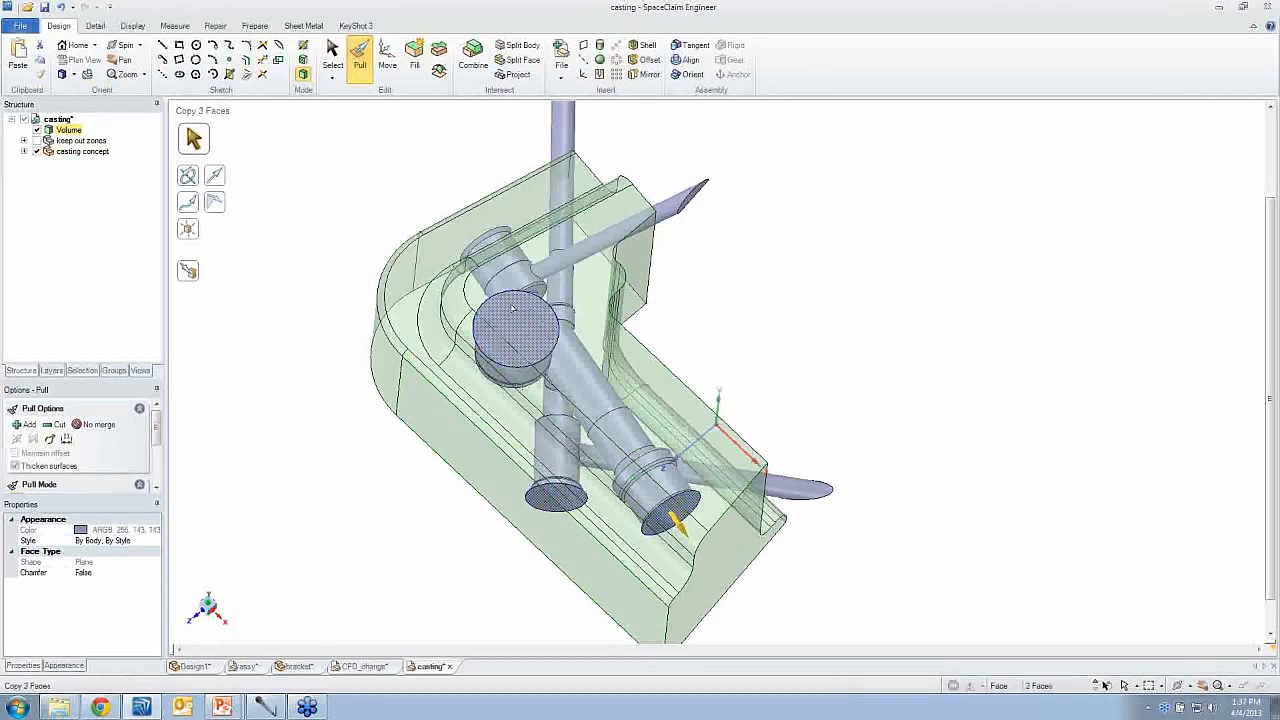
ctrl+click(486, 243)
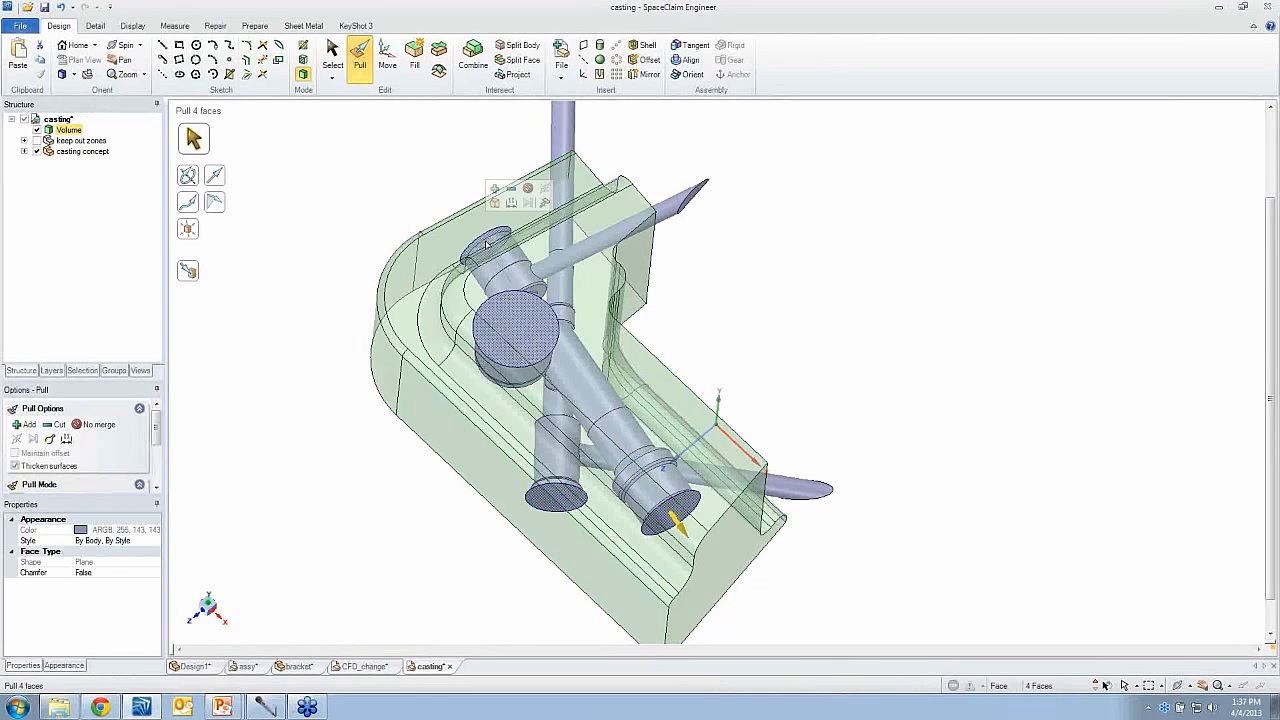
click(762, 343)
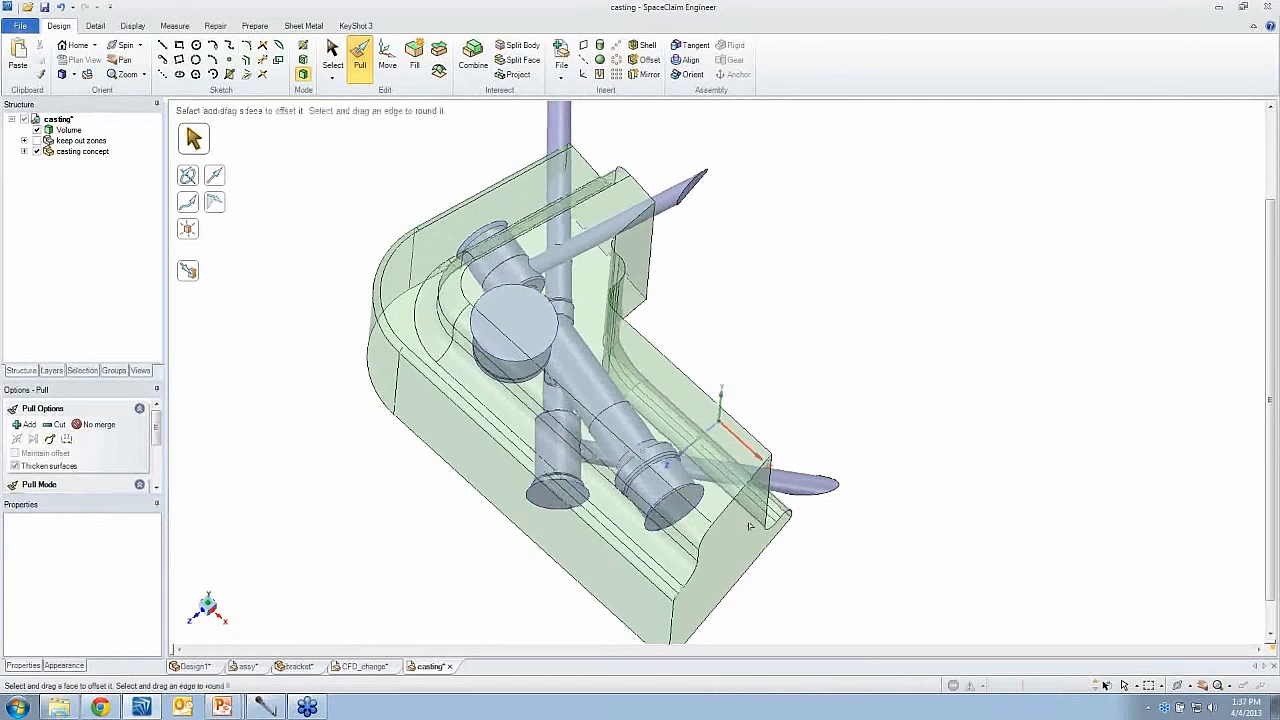
- Pull the casting's flat end face up to the open end face of the large flow passage with Up To
click(704, 482)
drag(684, 494, 643, 478)
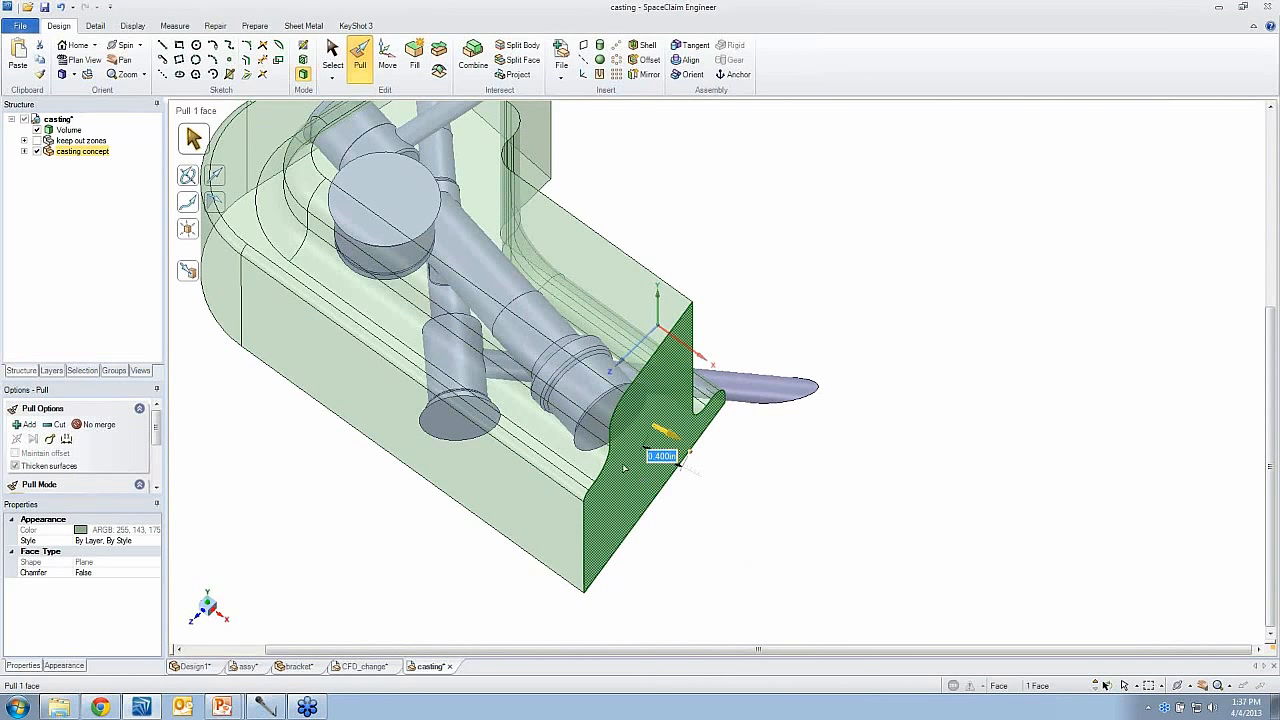
key(u)
click(603, 413)
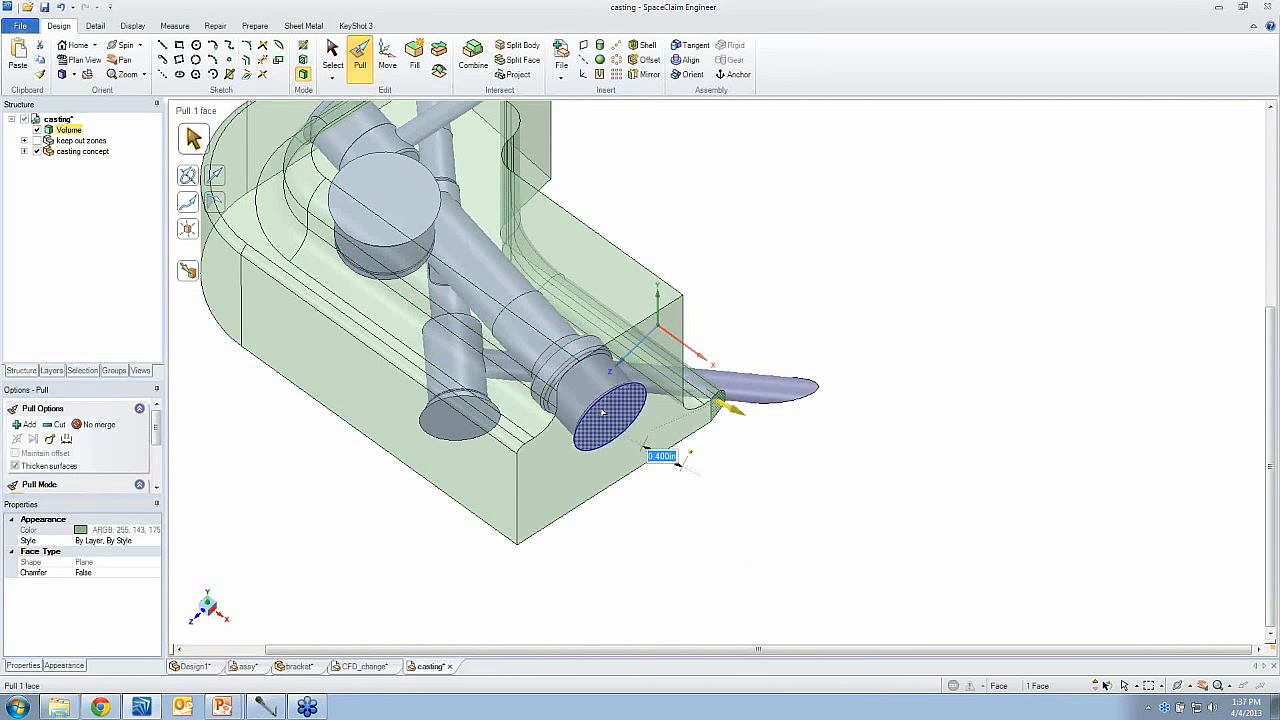
- Sketch a rectangle about 0.41 by 0.23 in on the casting's underside near the large passage's open end, and convert it to a surface
middle_drag(603, 420, 595, 424)
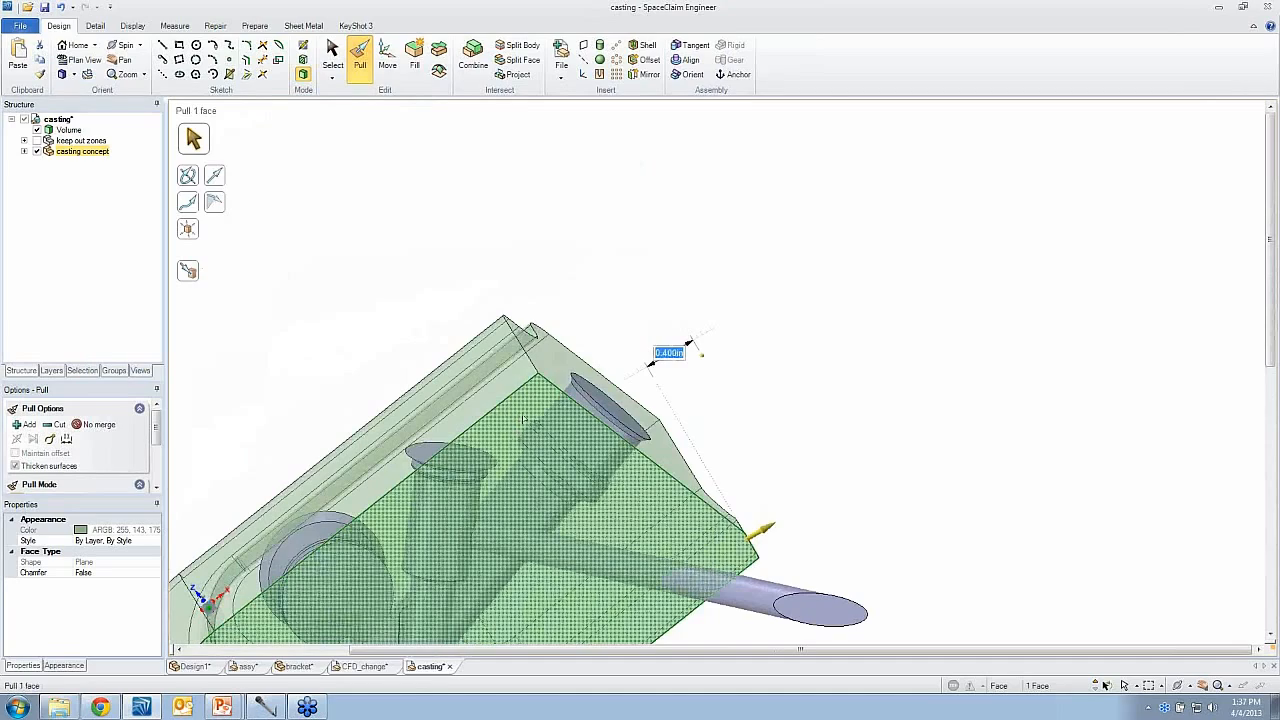
key(r)
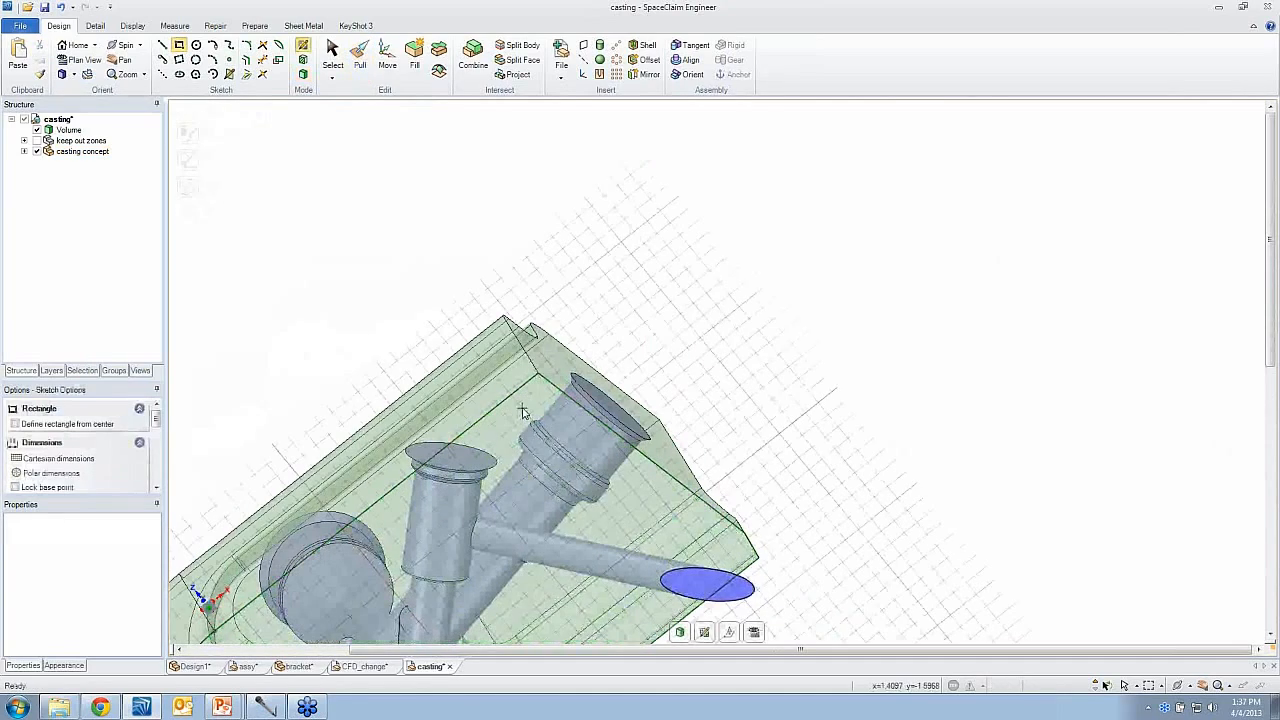
click(535, 398)
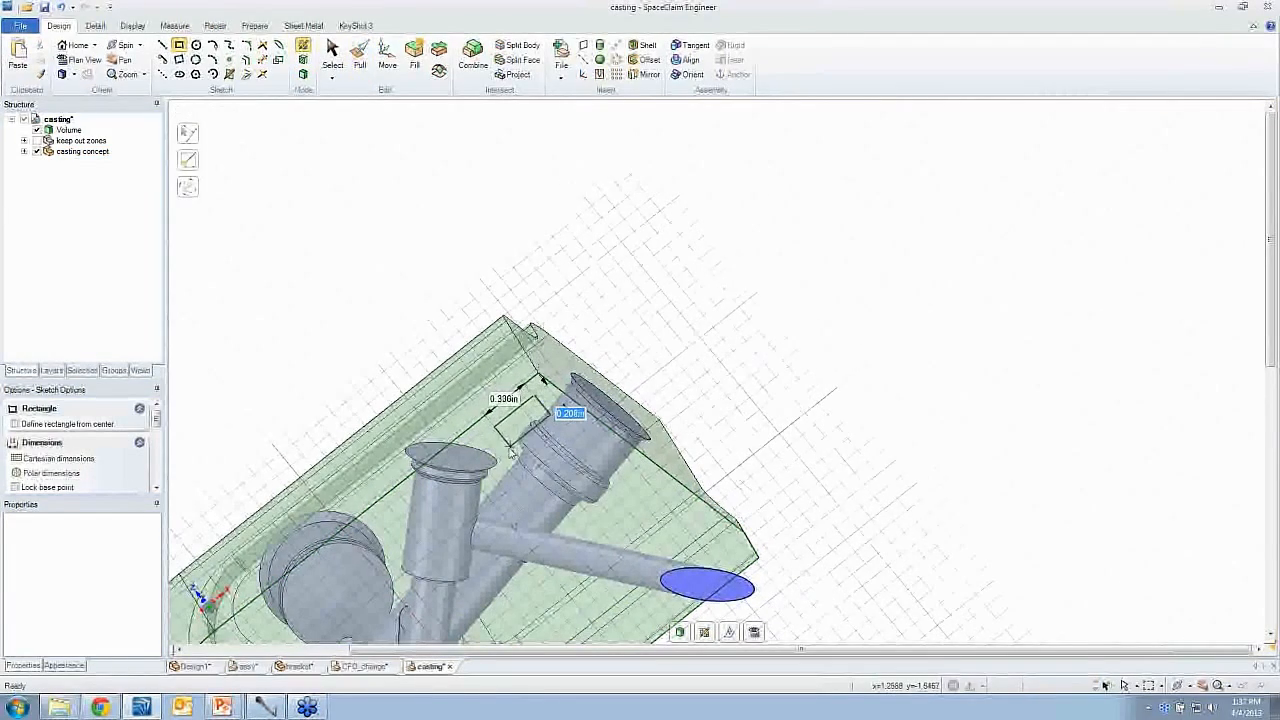
click(510, 455)
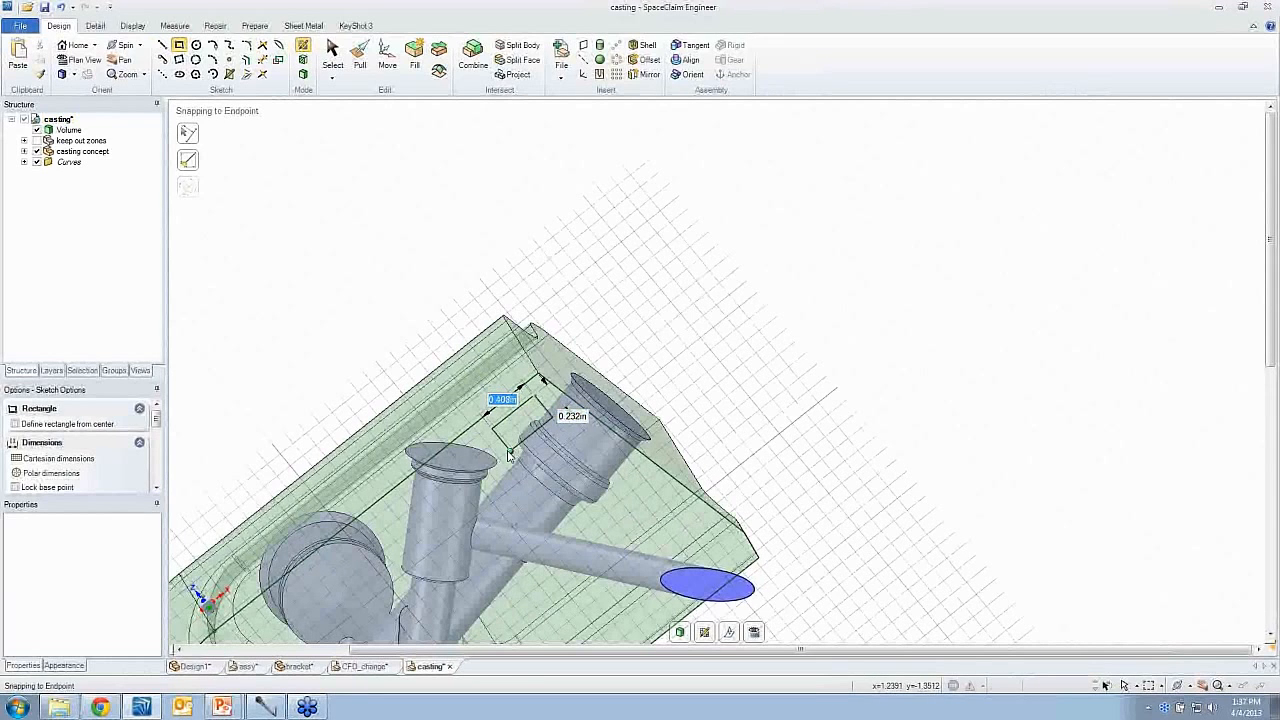
key(p)
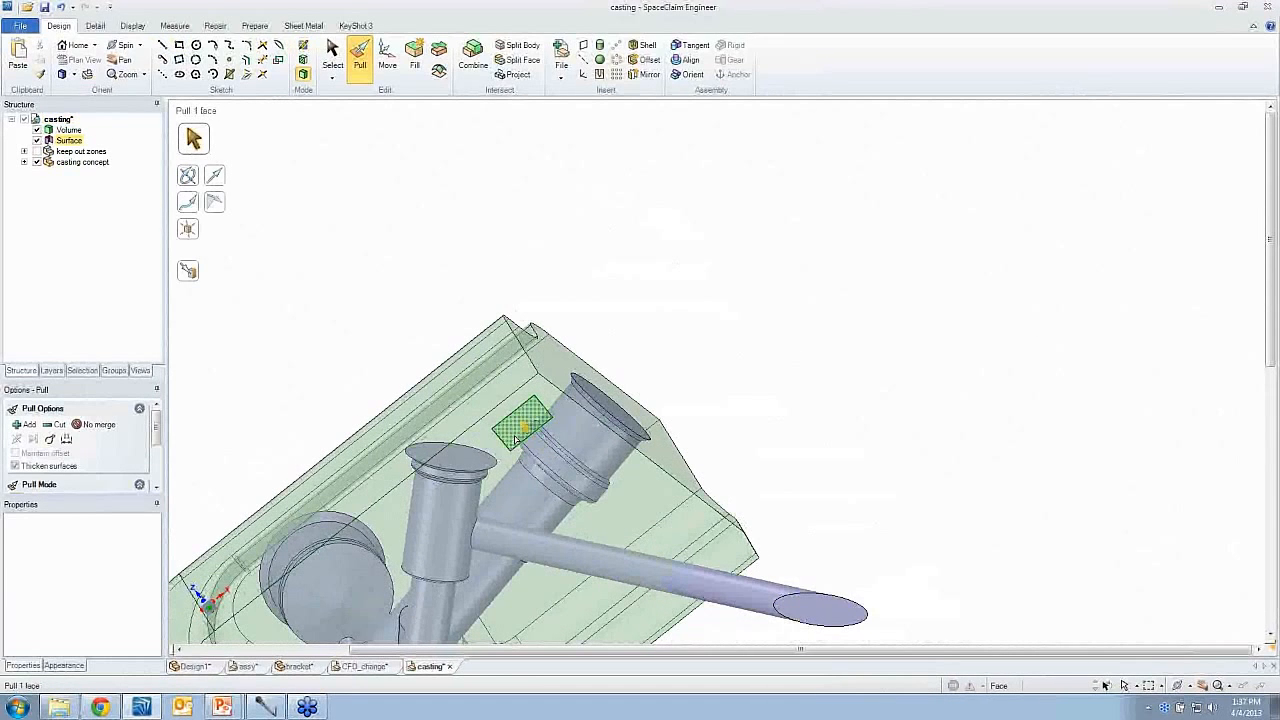
- Pull the rectangular surface through the casting concept to cut a rectangular opening
click(516, 440)
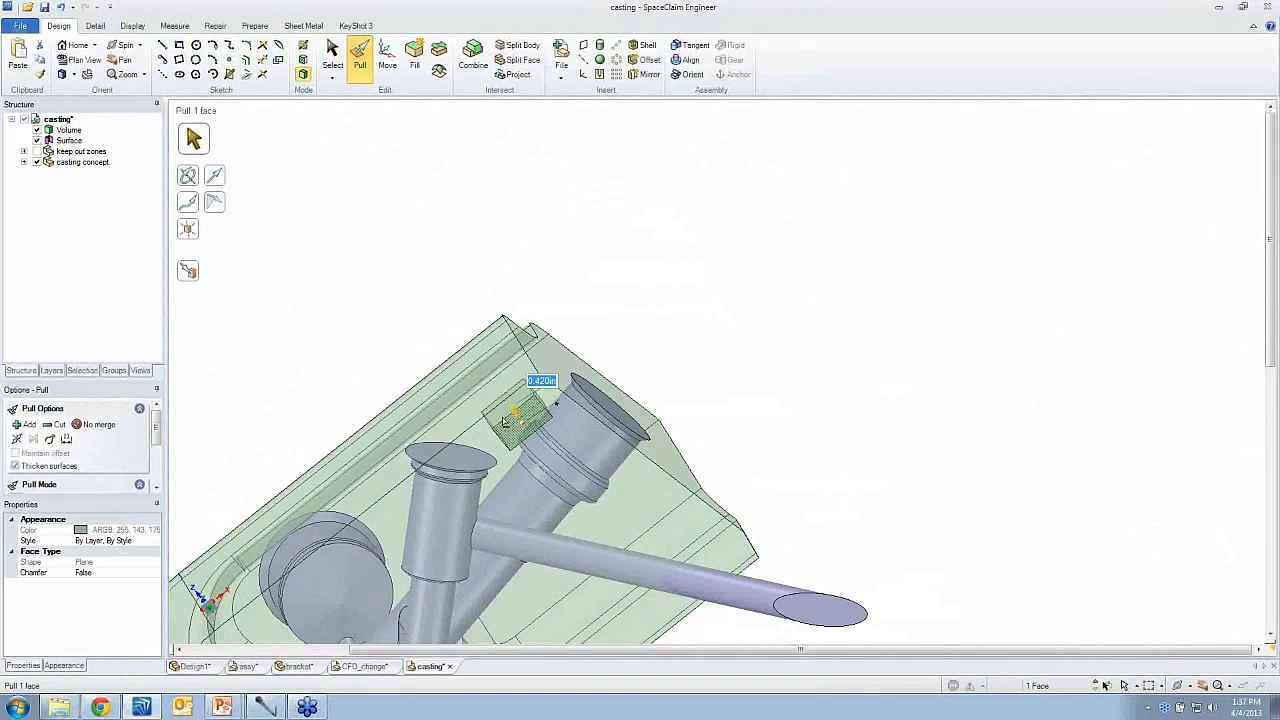
drag(458, 357, 458, 355)
middle_drag(462, 362, 540, 420)
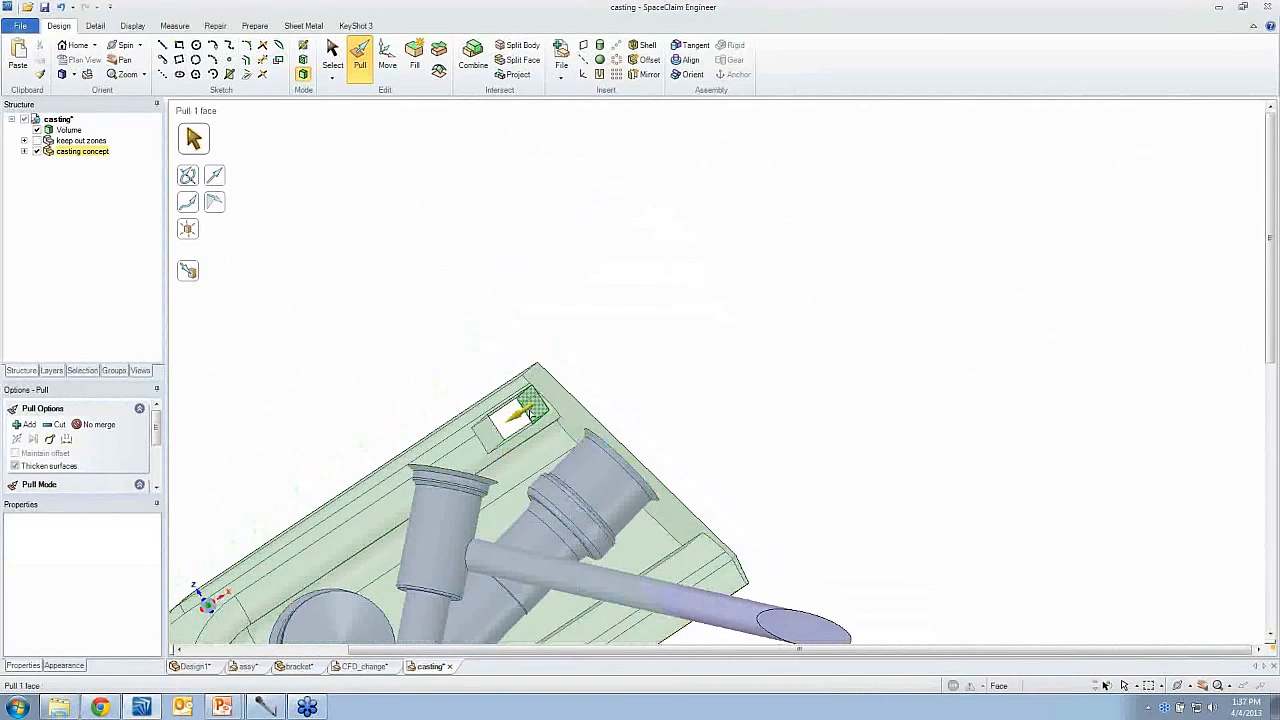
- Pull the opening's end face about 0.32 in outward through the casting's end, leaving an open-ended slot
middle_drag(532, 413, 537, 430)
scroll(532, 414, up, 2)
click(534, 432)
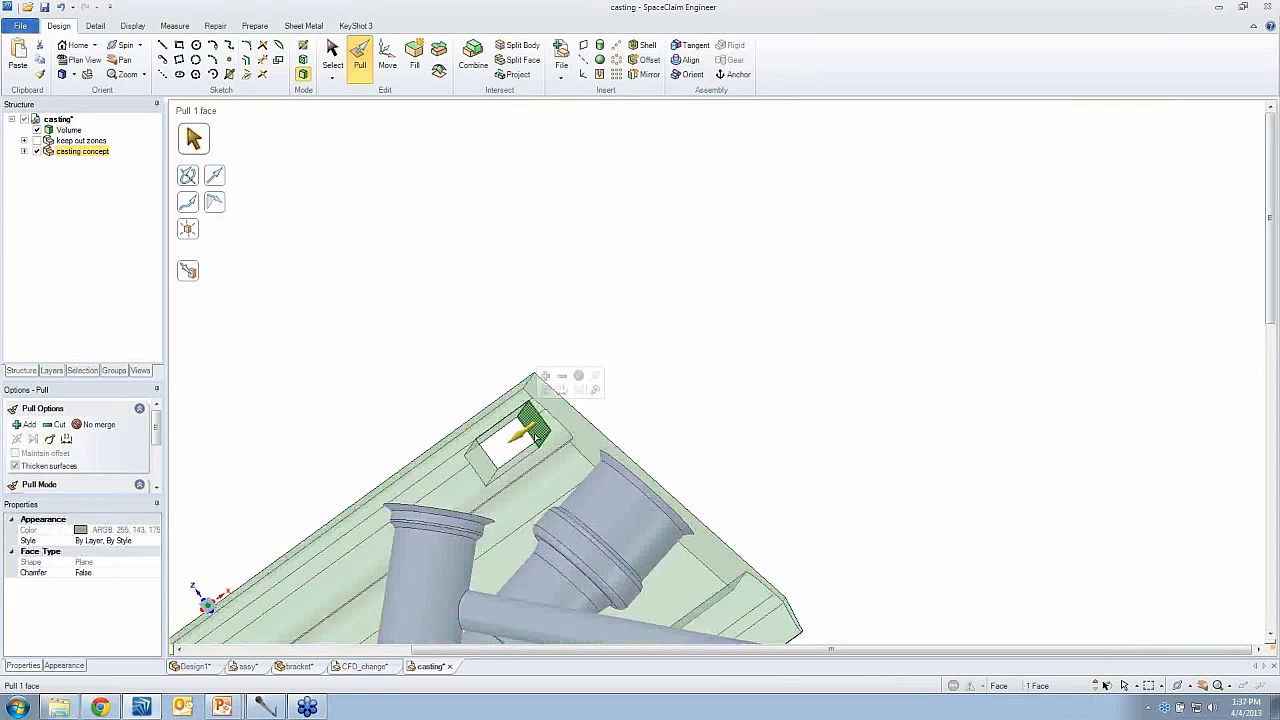
drag(568, 423, 588, 420)
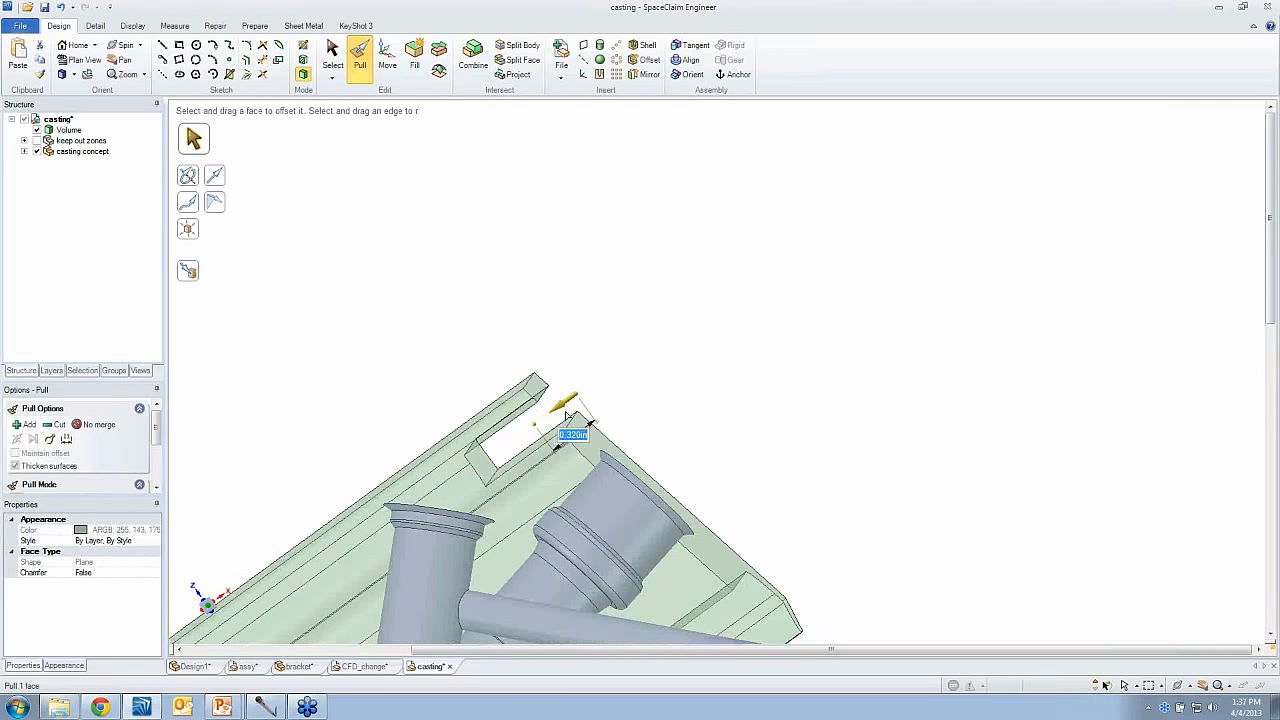
- Pull the slot's outer long side face outward to remove the remaining strip of casting material beside it
middle_drag(523, 431, 521, 424)
click(510, 420)
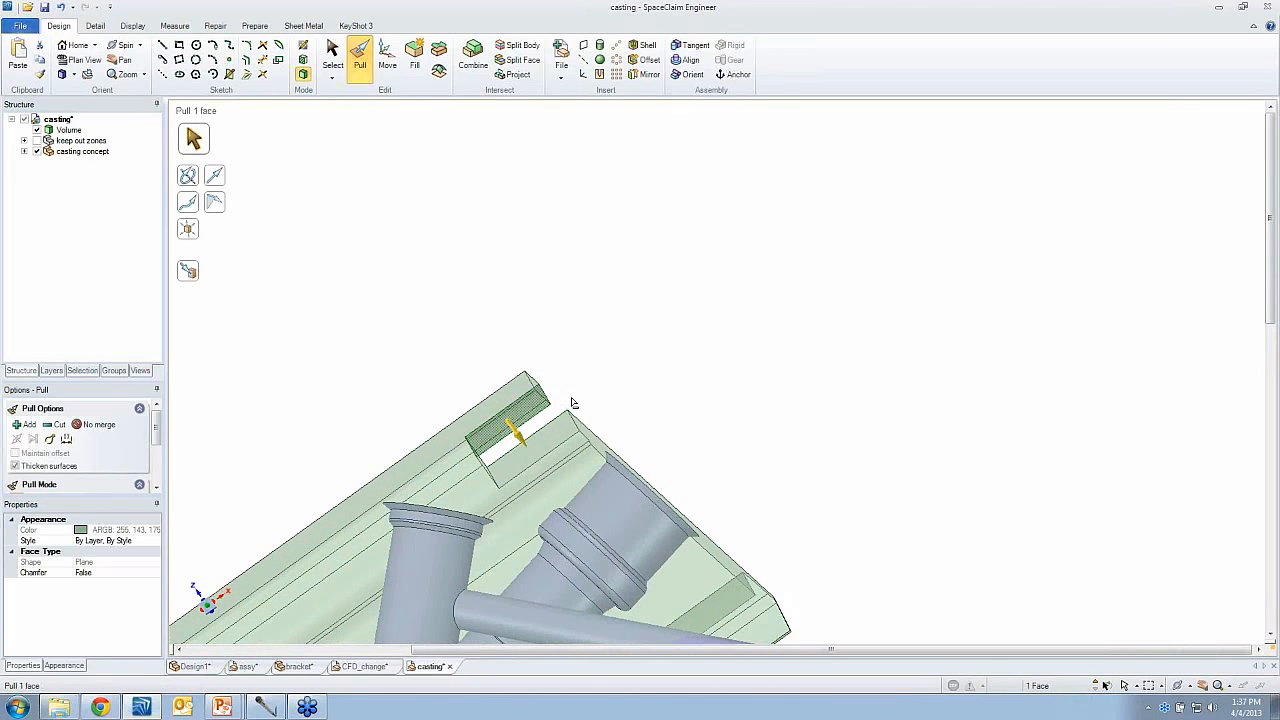
drag(561, 389, 563, 392)
middle_drag(500, 442, 484, 424)
- Pull the corner notch's end face back to the open end face of the flow passage beside the large one with Up To
click(479, 430)
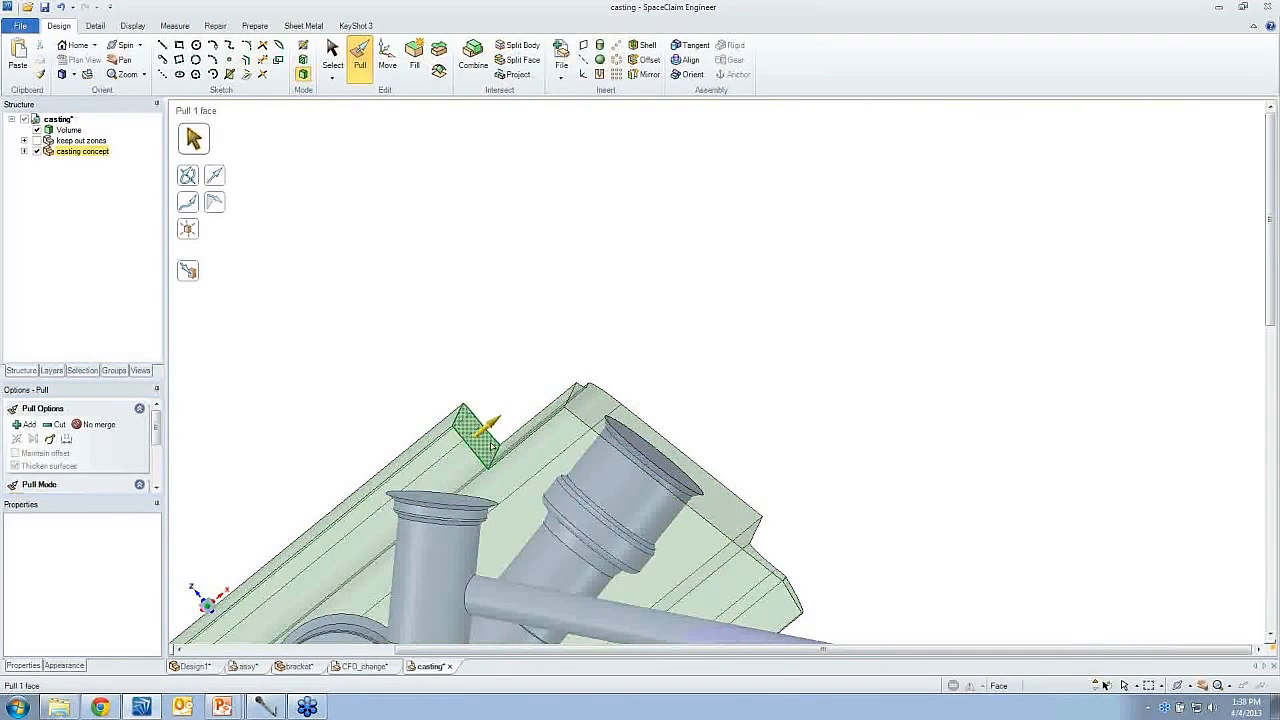
drag(489, 384, 476, 402)
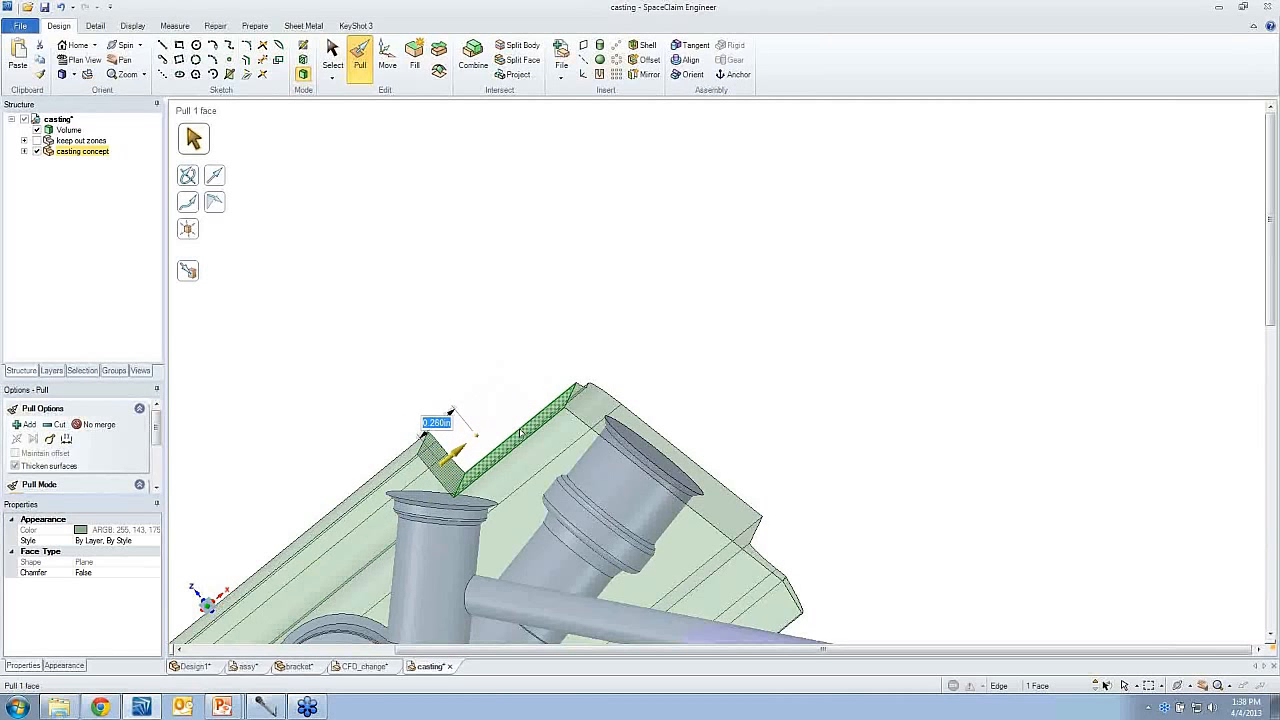
middle_drag(516, 446, 523, 436)
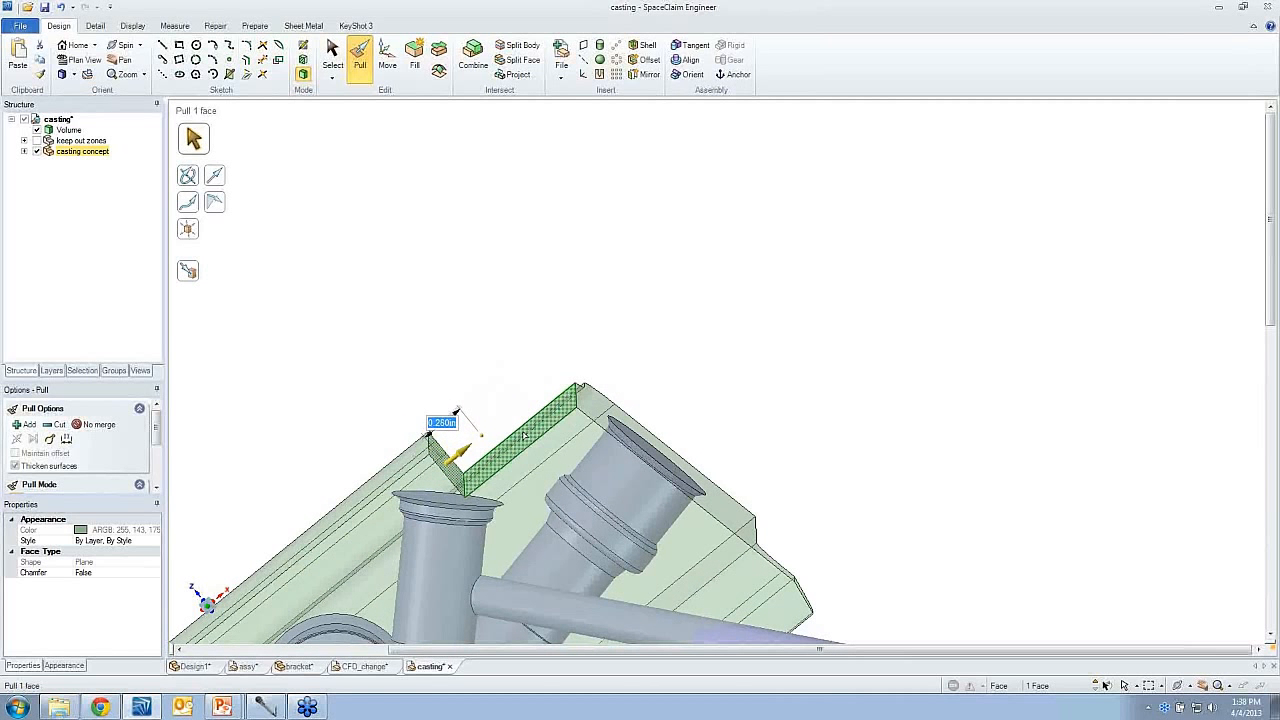
click(445, 458)
click(511, 428)
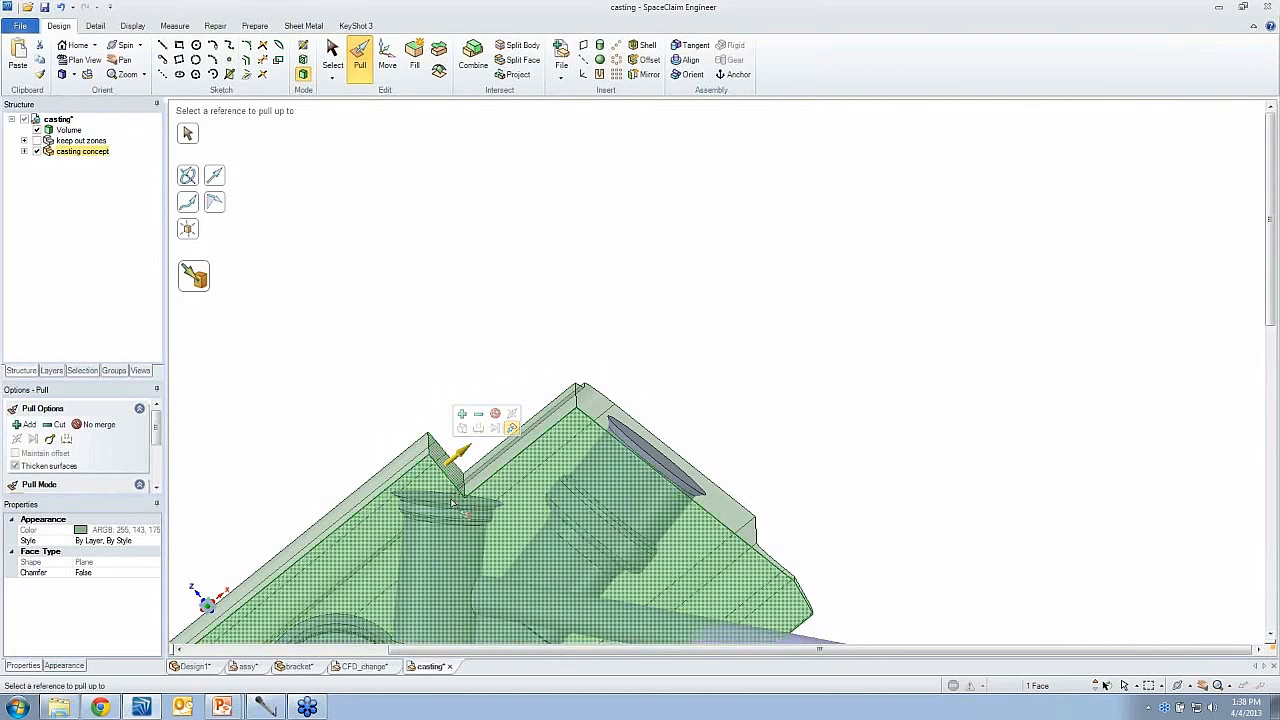
click(455, 500)
middle_drag(455, 500, 443, 467)
key(Escape)
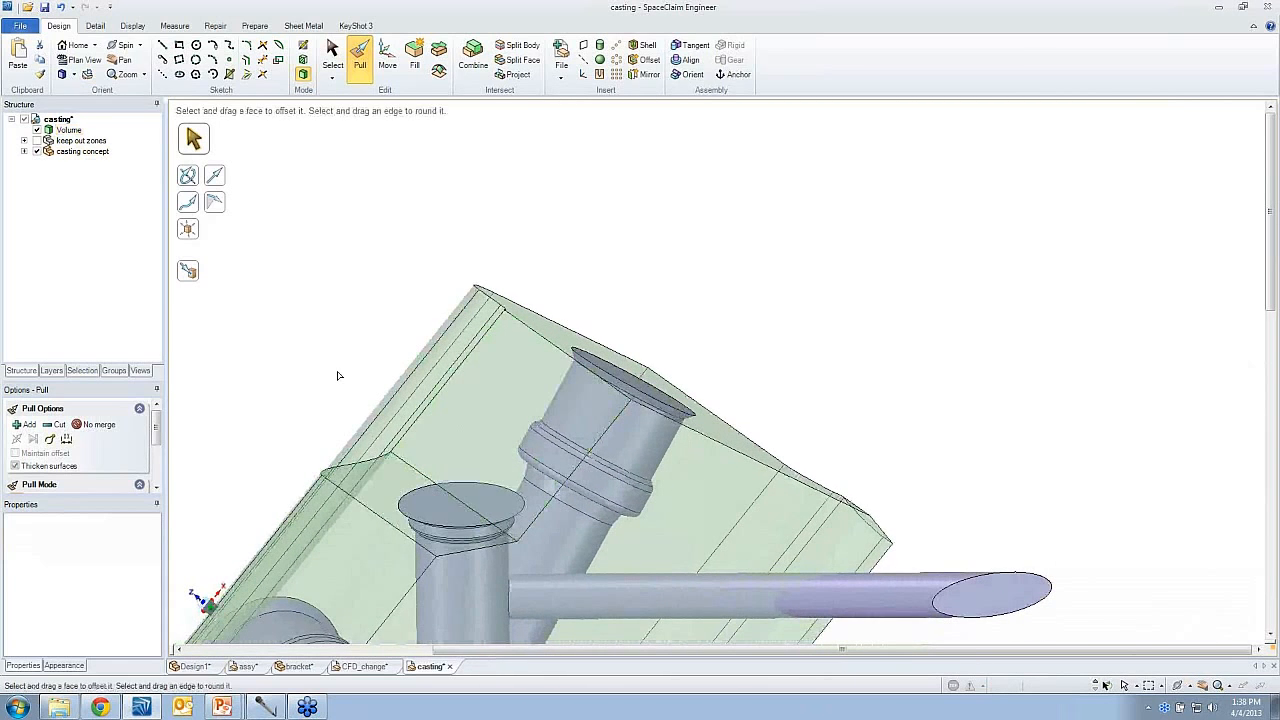
- Extrude that passage's circular end edge outward about 0.13 in to make a flat ring surface around the opening
click(438, 514)
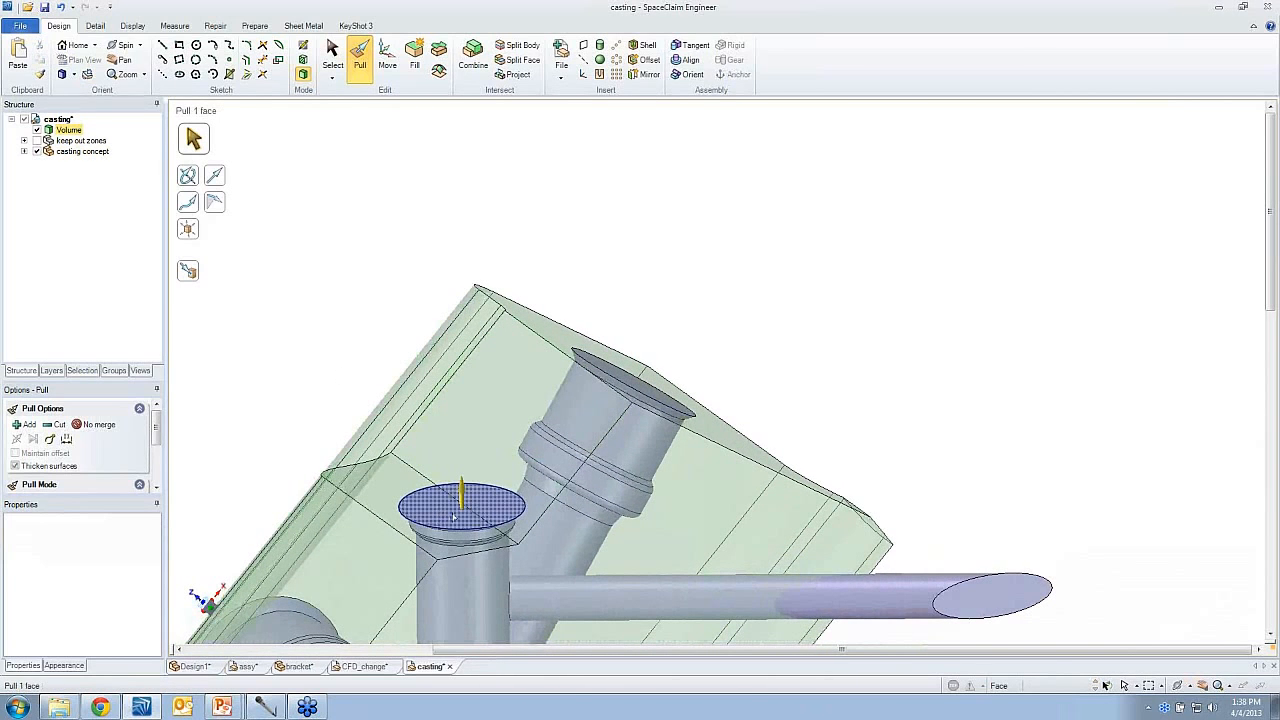
click(404, 489)
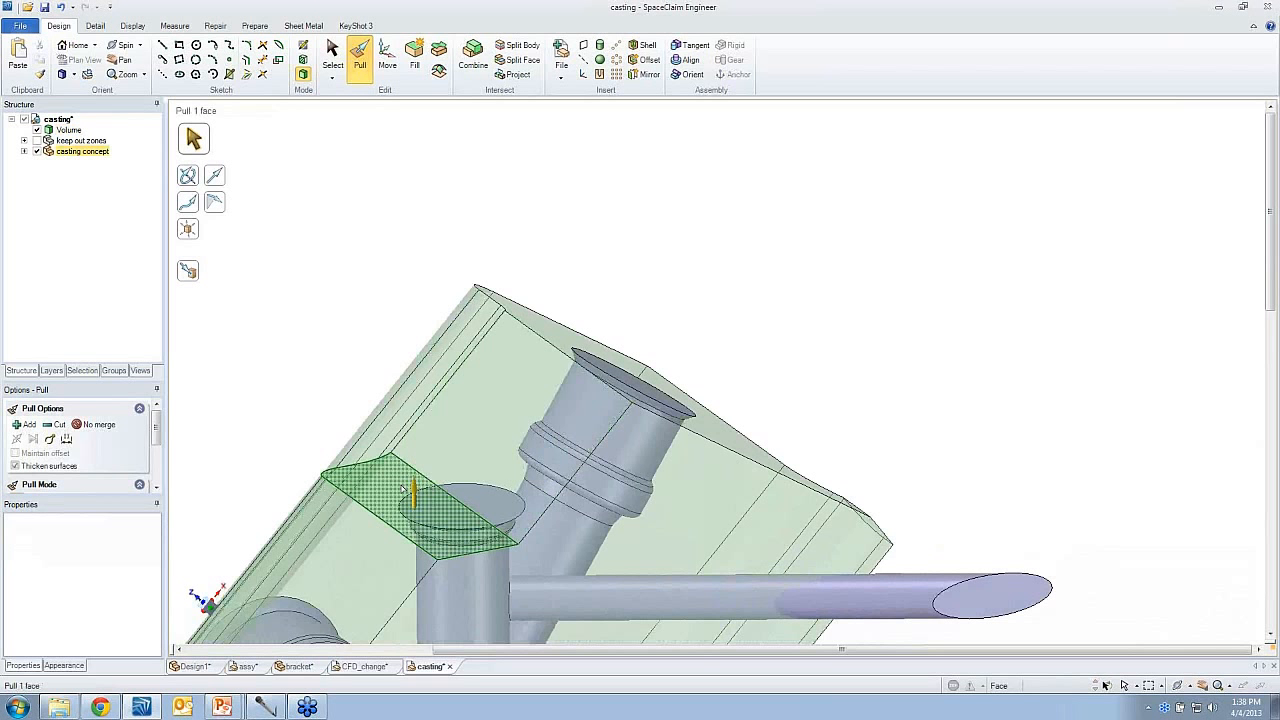
click(460, 485)
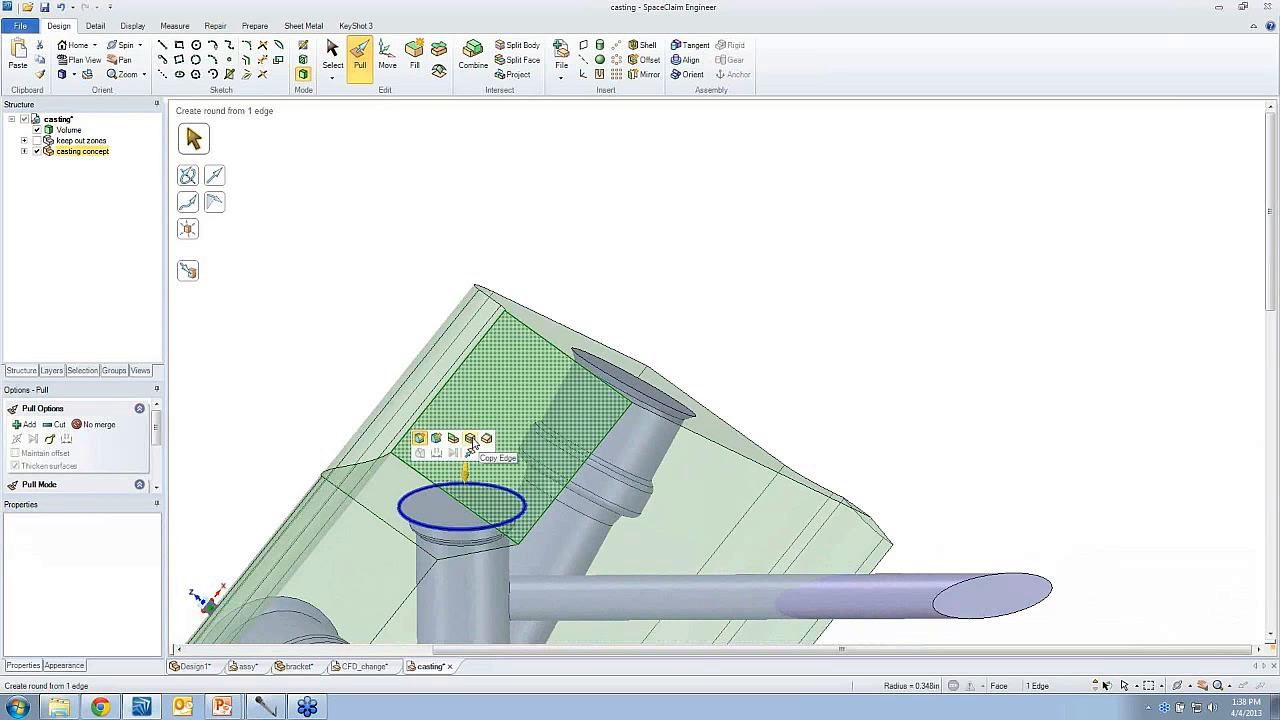
click(453, 438)
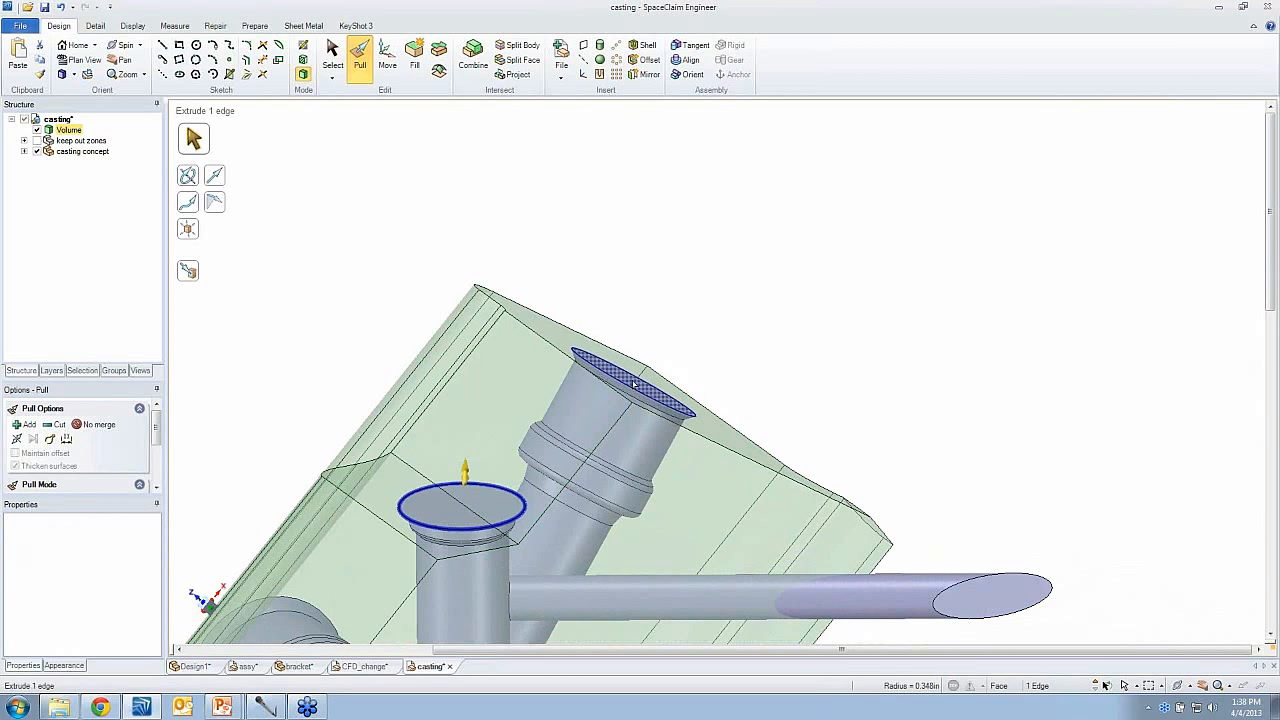
drag(681, 358, 683, 347)
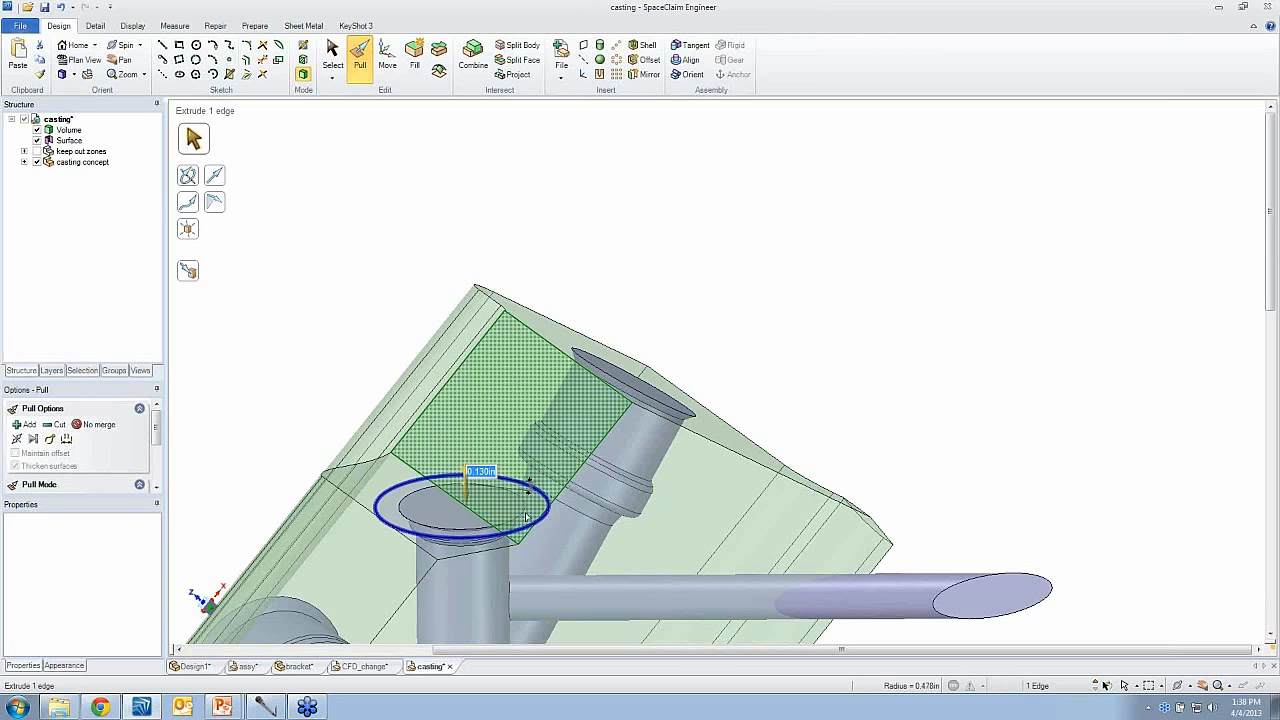
- Pull the ring surface as a cut through the casting material above that passage's open end
click(533, 515)
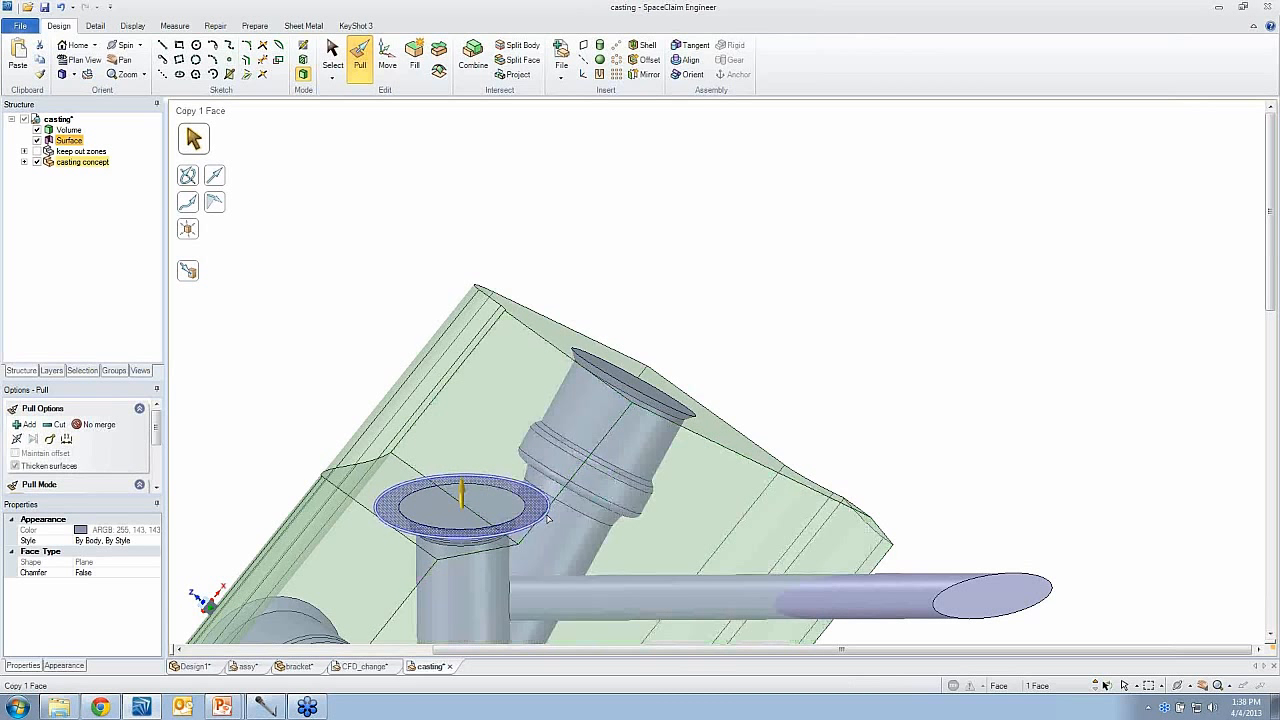
ctrl+click(547, 519)
click(573, 464)
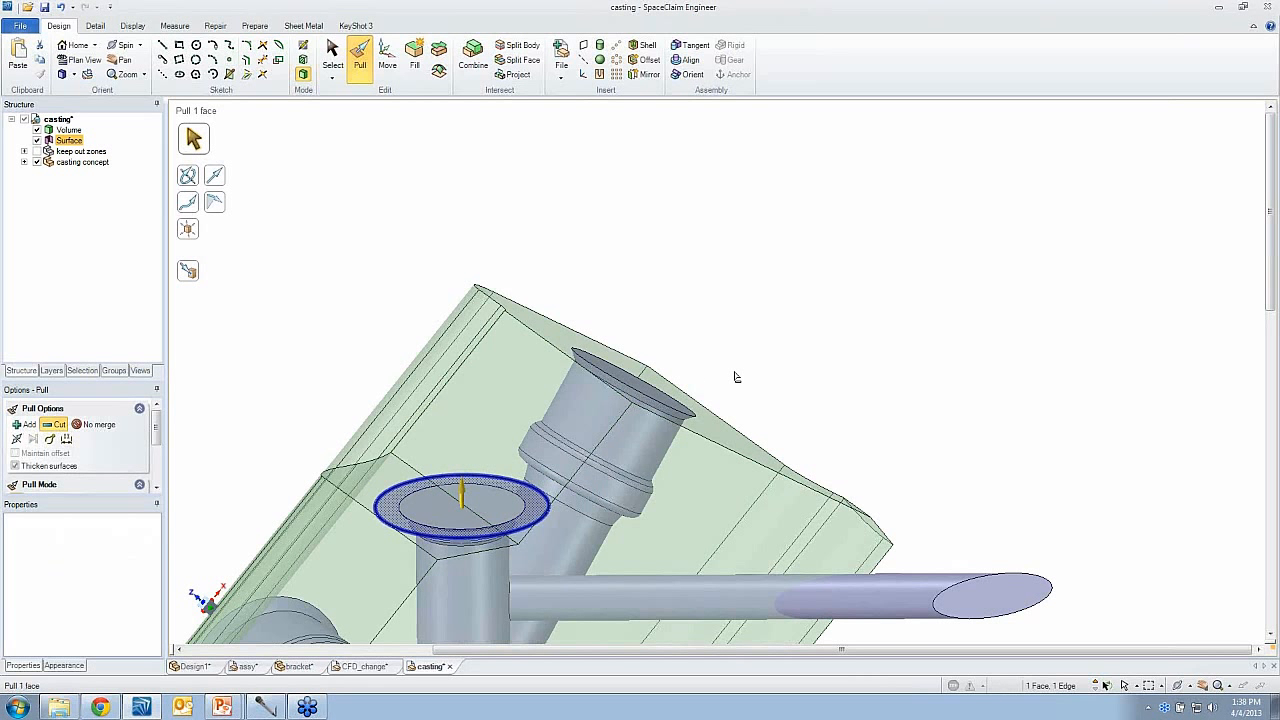
drag(736, 376, 727, 281)
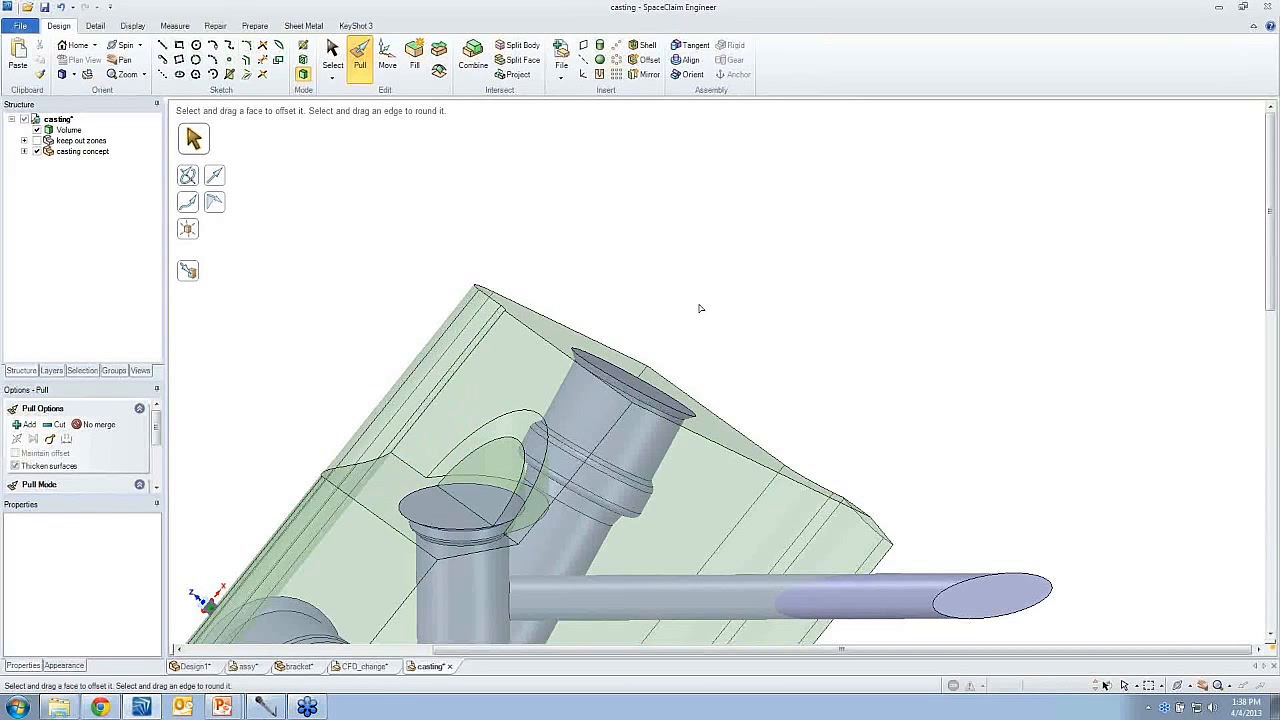
- Select and remove the leftover casting island inside the ring cut above the passage's open end
click(521, 497)
double_click(521, 497)
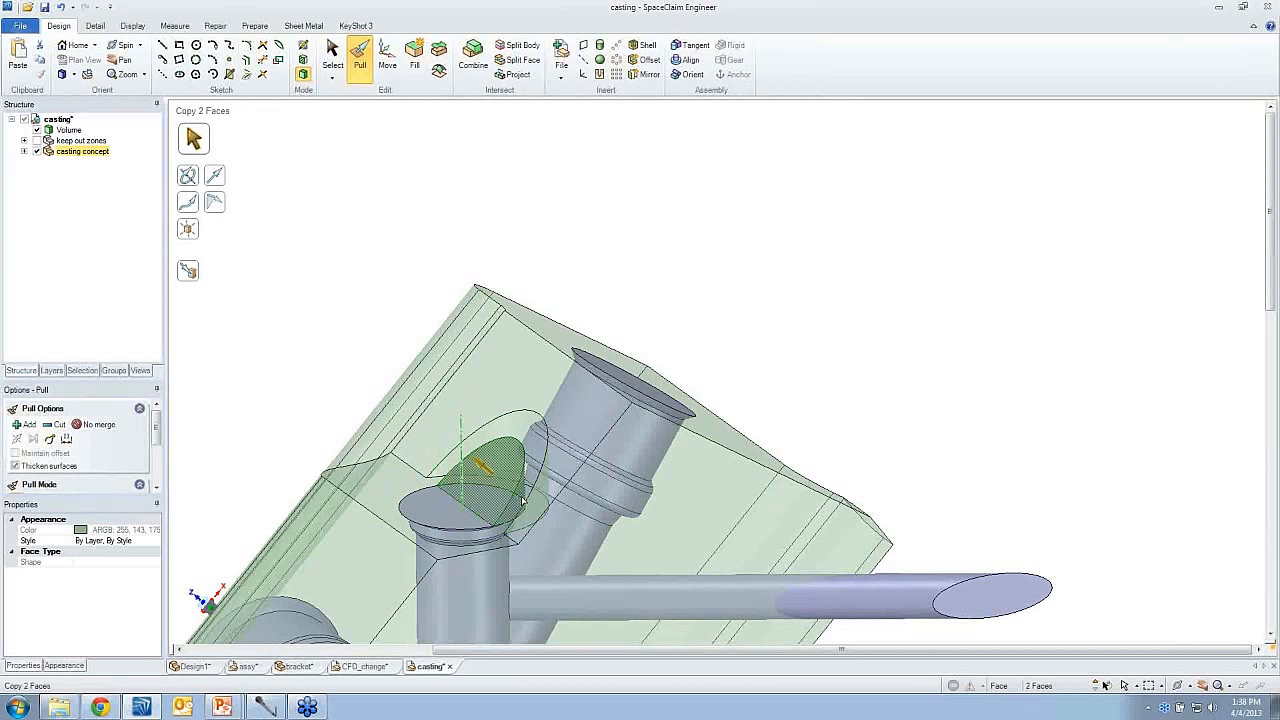
click(454, 500)
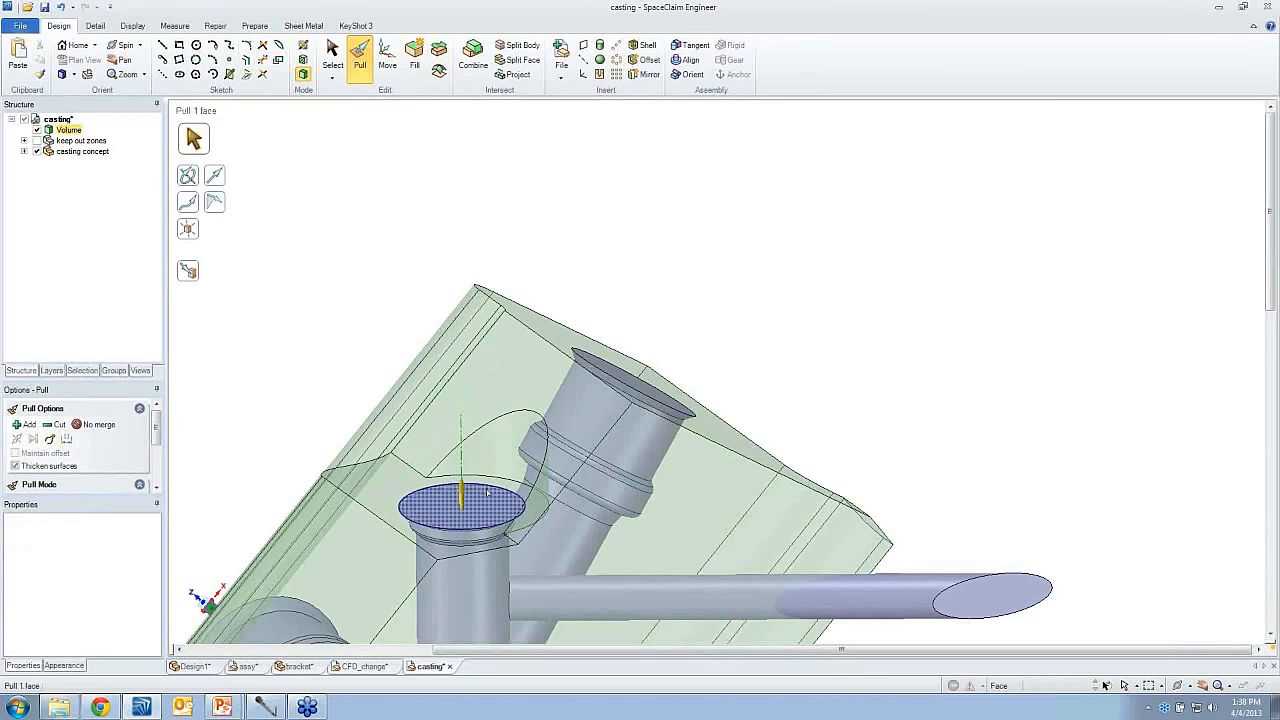
- Extrude the circular end edge of the short wide passage on the casting's upper side outward into a flat ring surface
middle_drag(518, 438, 527, 490)
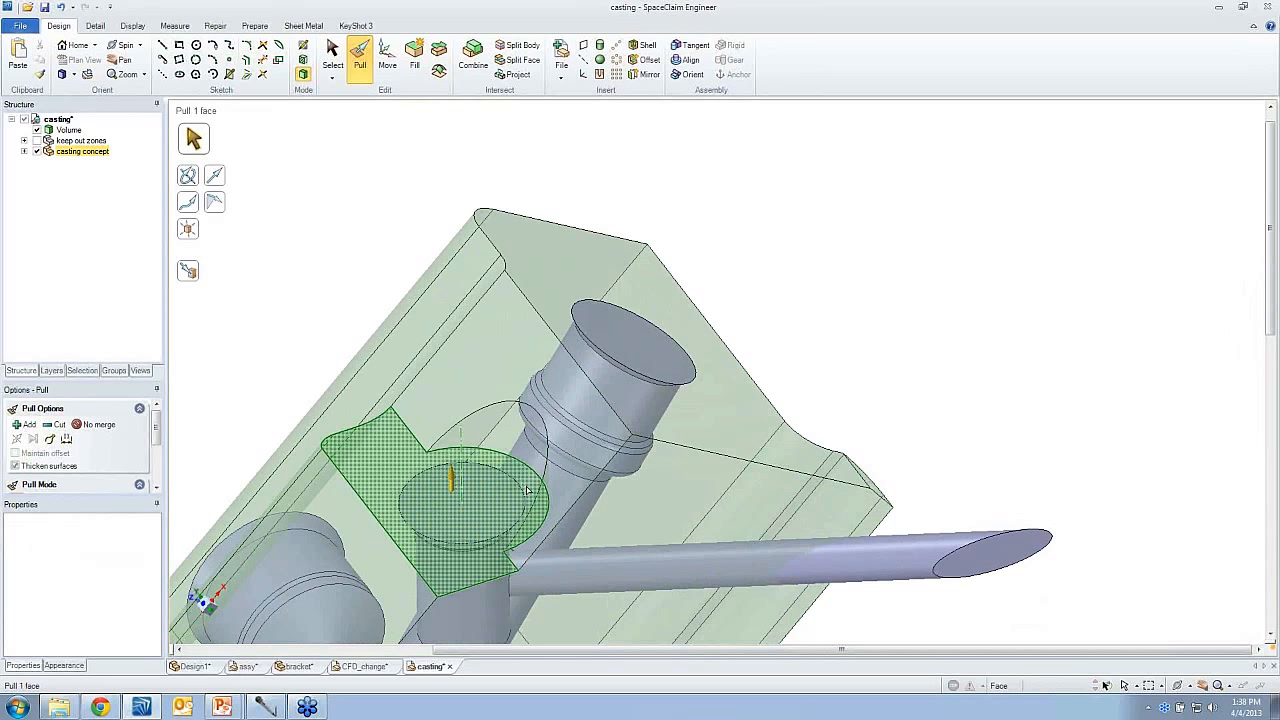
click(504, 495)
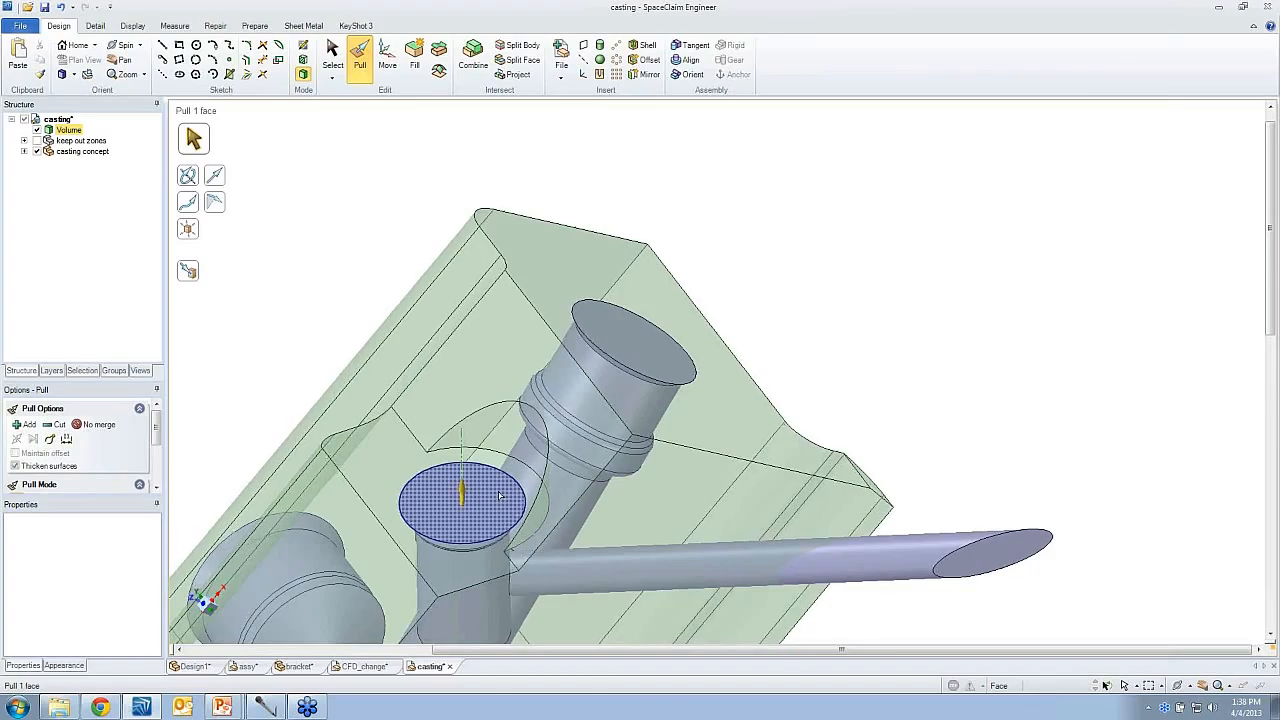
middle_drag(503, 495, 572, 296)
click(499, 490)
click(498, 321)
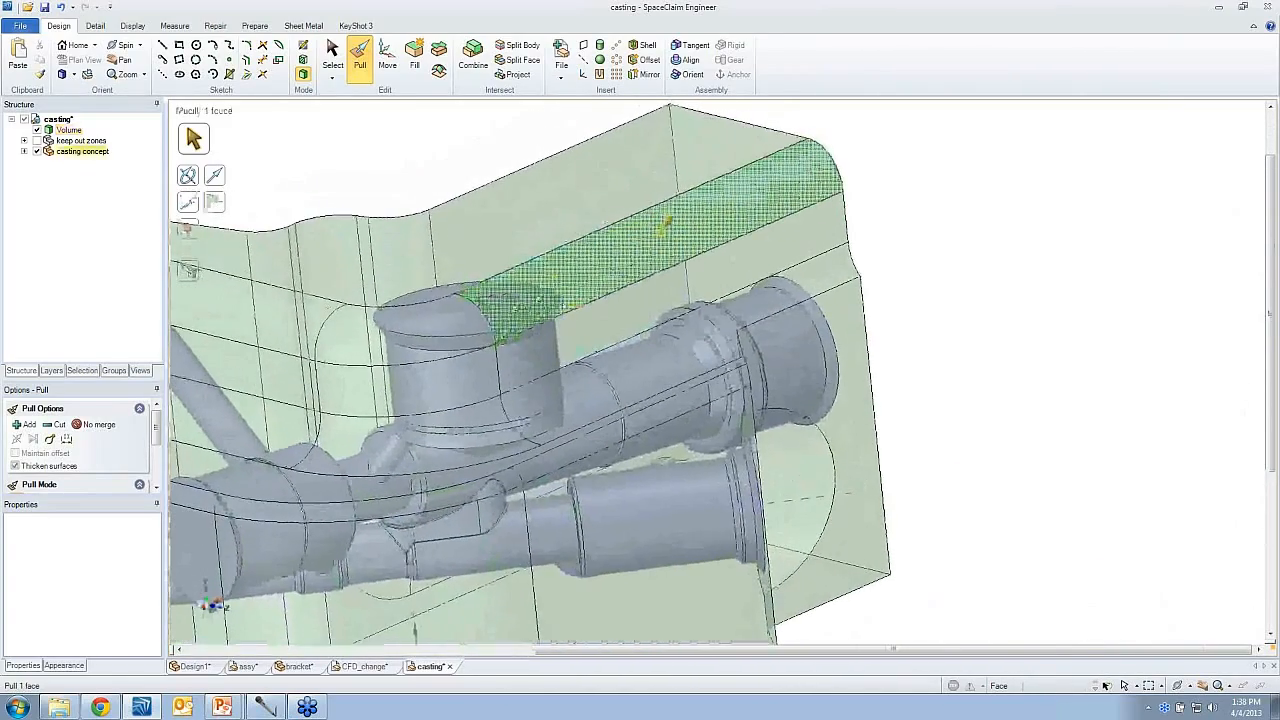
click(572, 296)
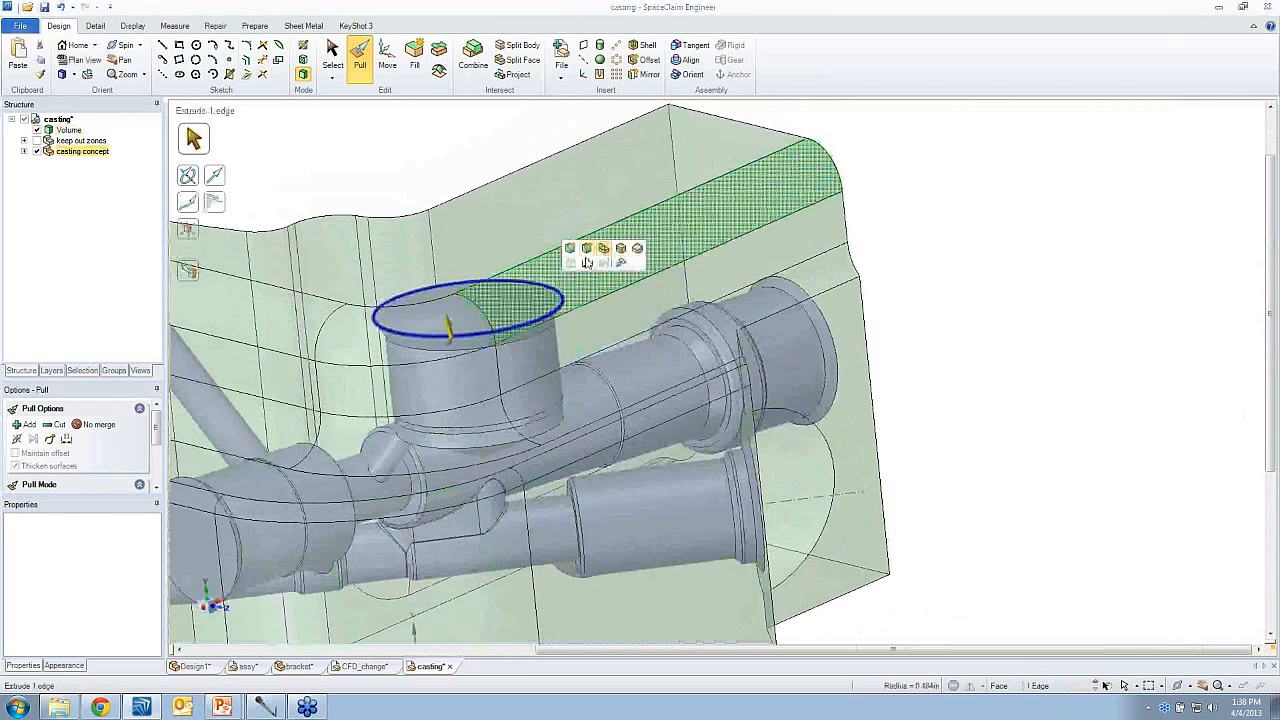
drag(449, 323, 578, 292)
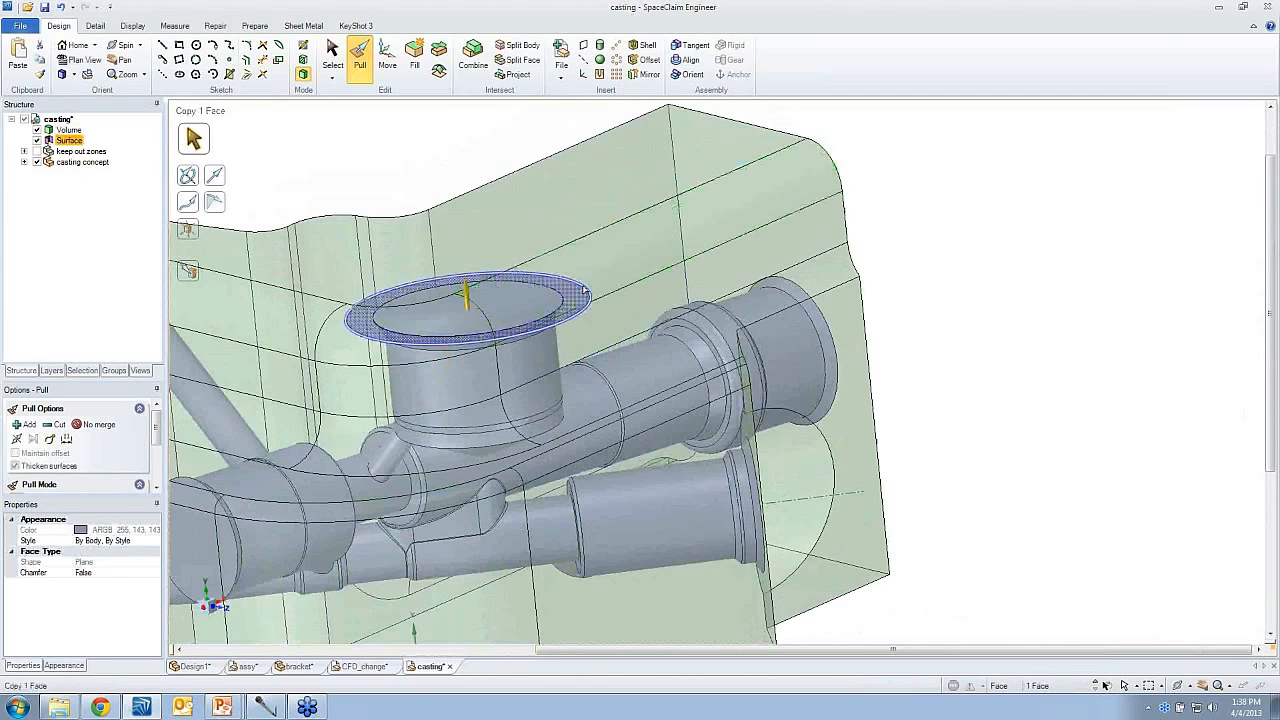
- Cut upward through the casting with the ring surface around the short wide passage's open end
click(590, 235)
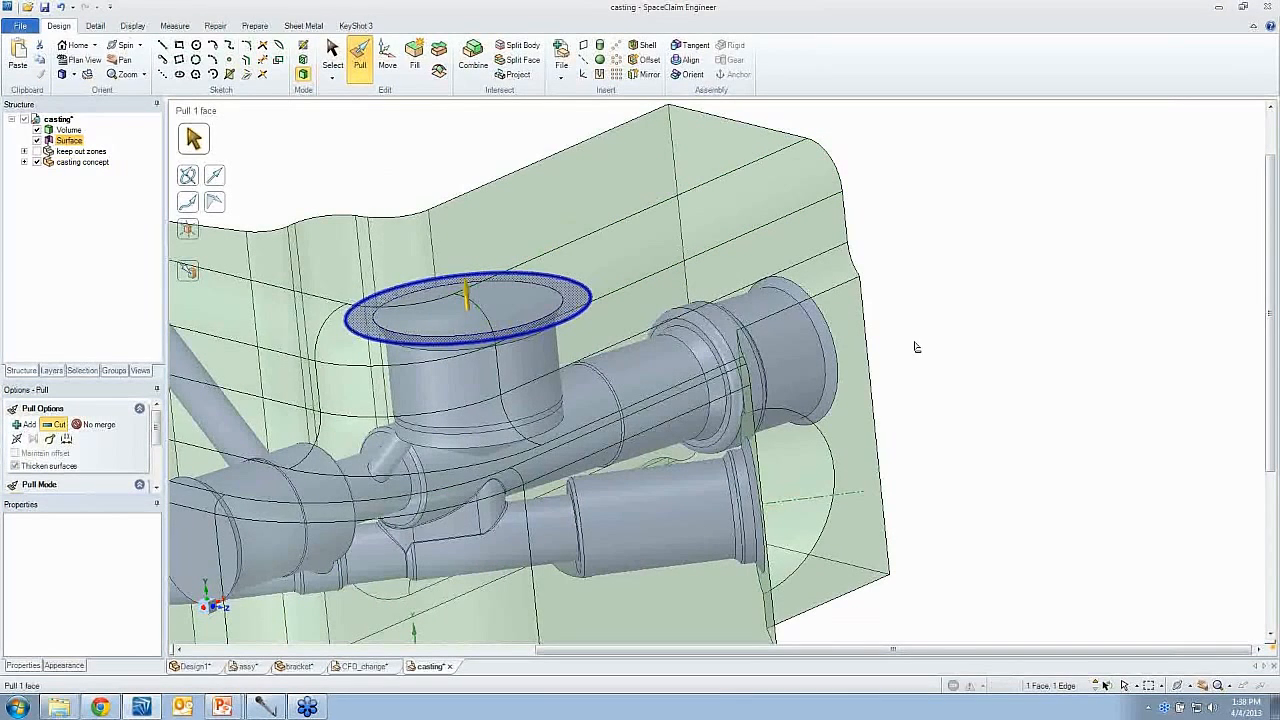
drag(916, 344, 913, 286)
drag(905, 240, 905, 239)
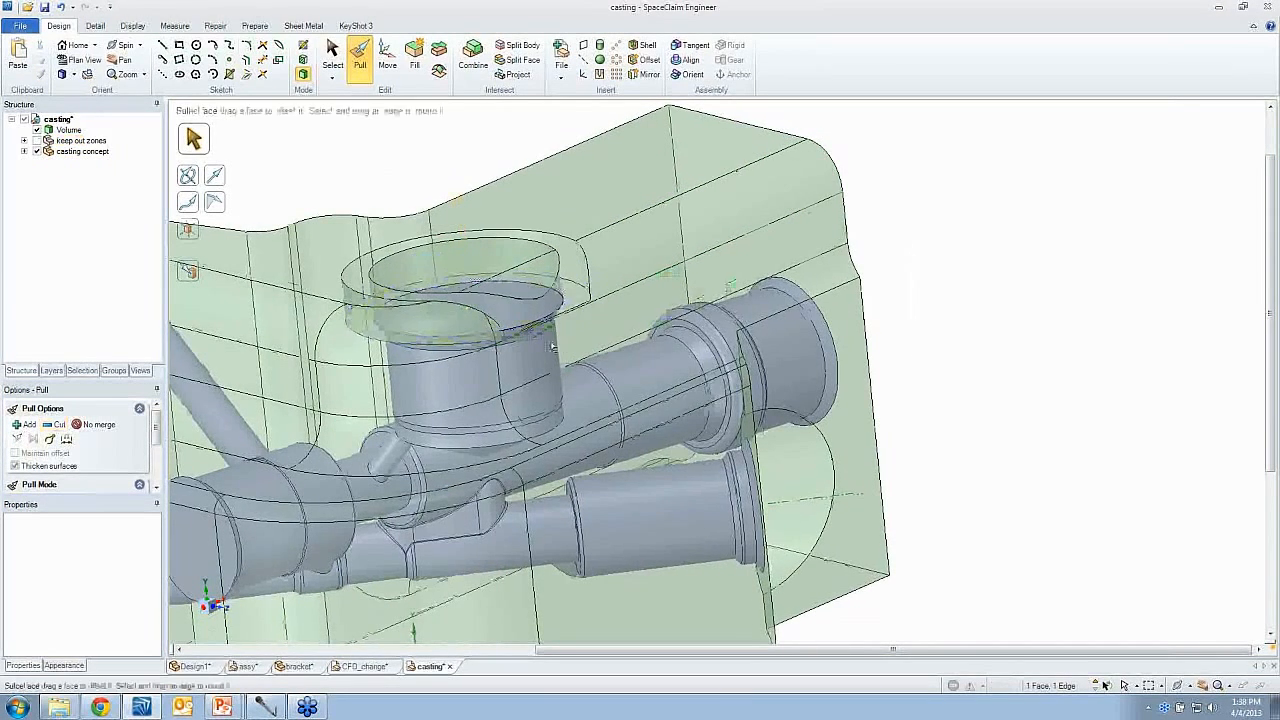
- Remove the leftover casting plug above the short wide passage with Fill
middle_drag(700, 302, 672, 308)
scroll(515, 314, up, 2)
click(515, 314)
ctrl+click(472, 353)
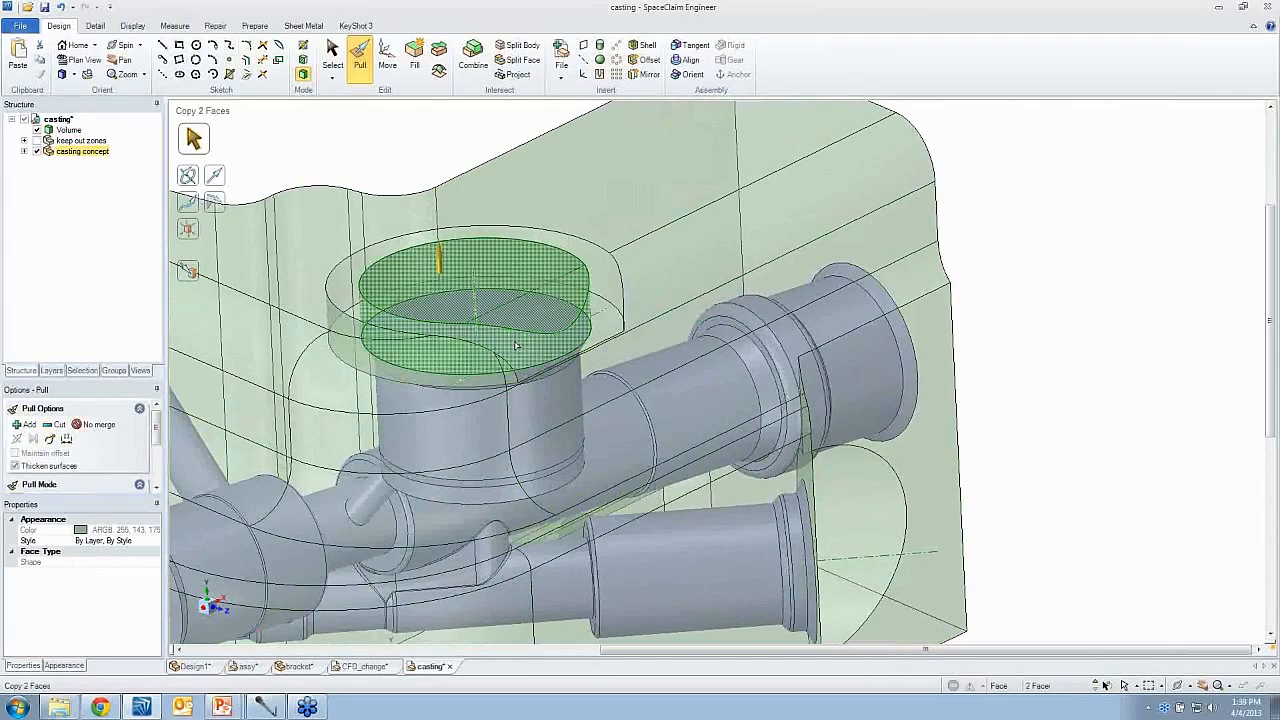
ctrl+click(528, 311)
click(415, 62)
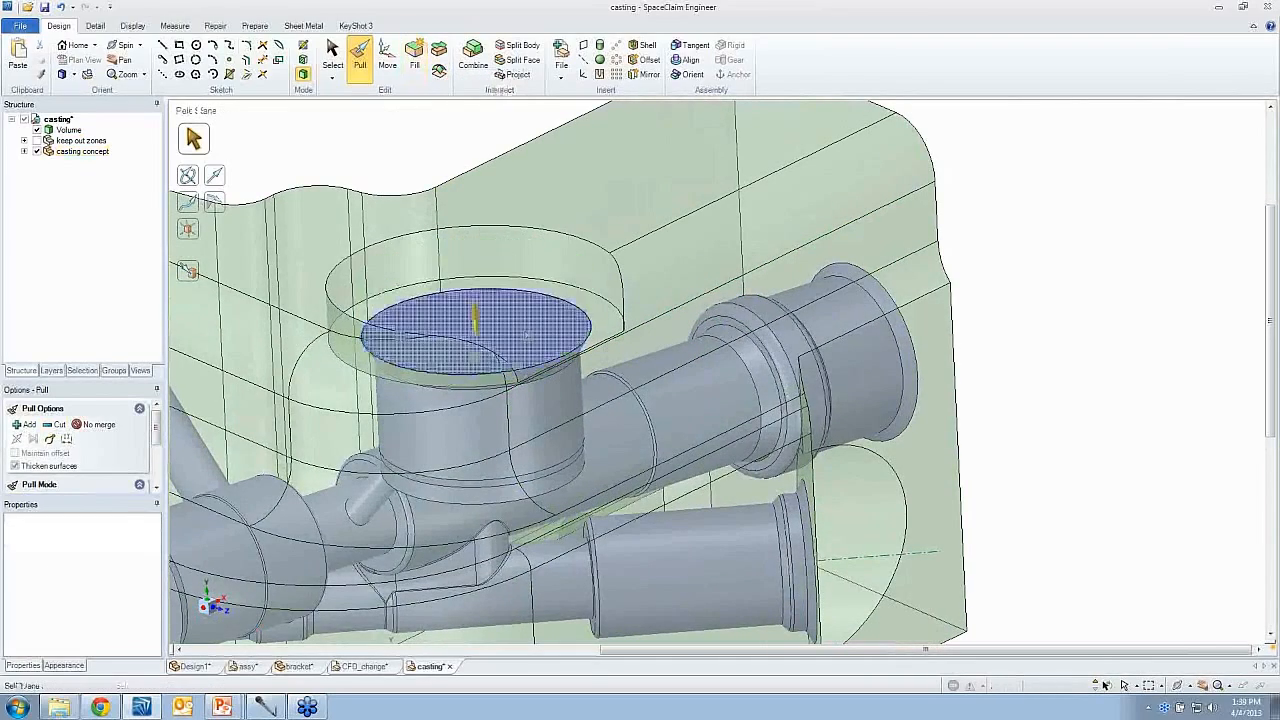
- Pull the casting's end face opposite the large passage back to the nearby flow passage's open end face with Up To
middle_drag(480, 380, 438, 410)
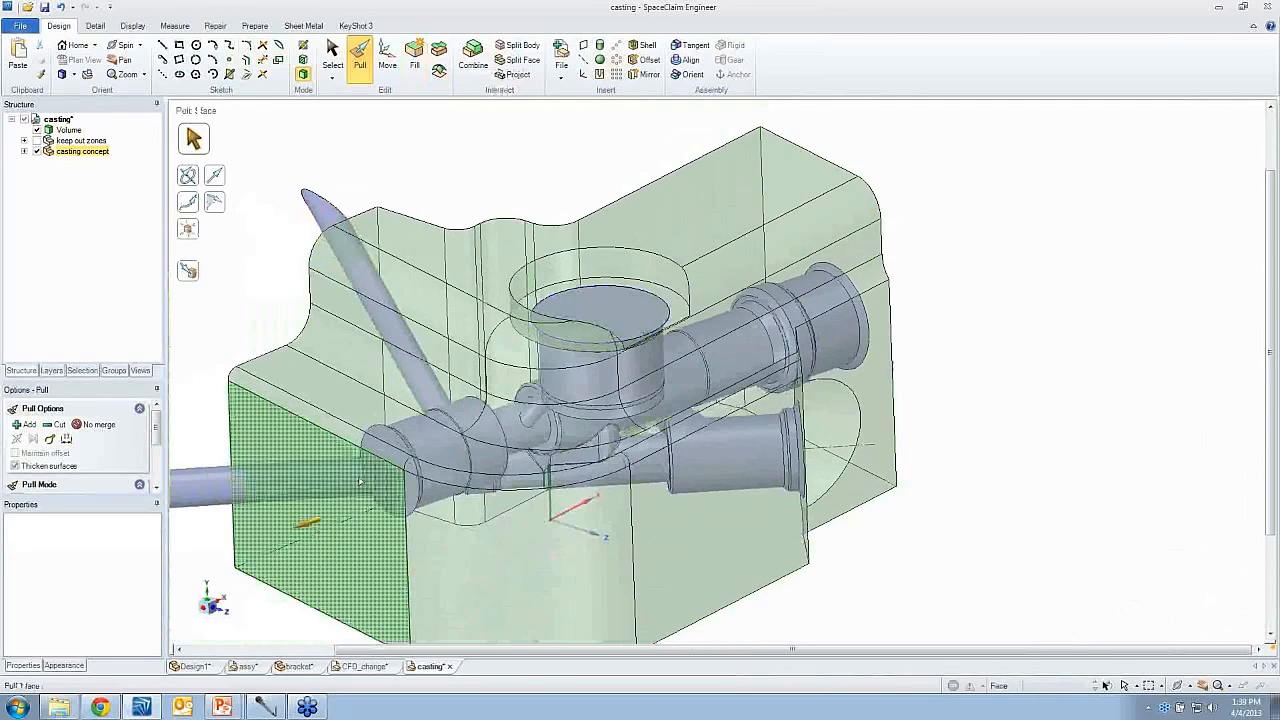
click(420, 460)
click(418, 438)
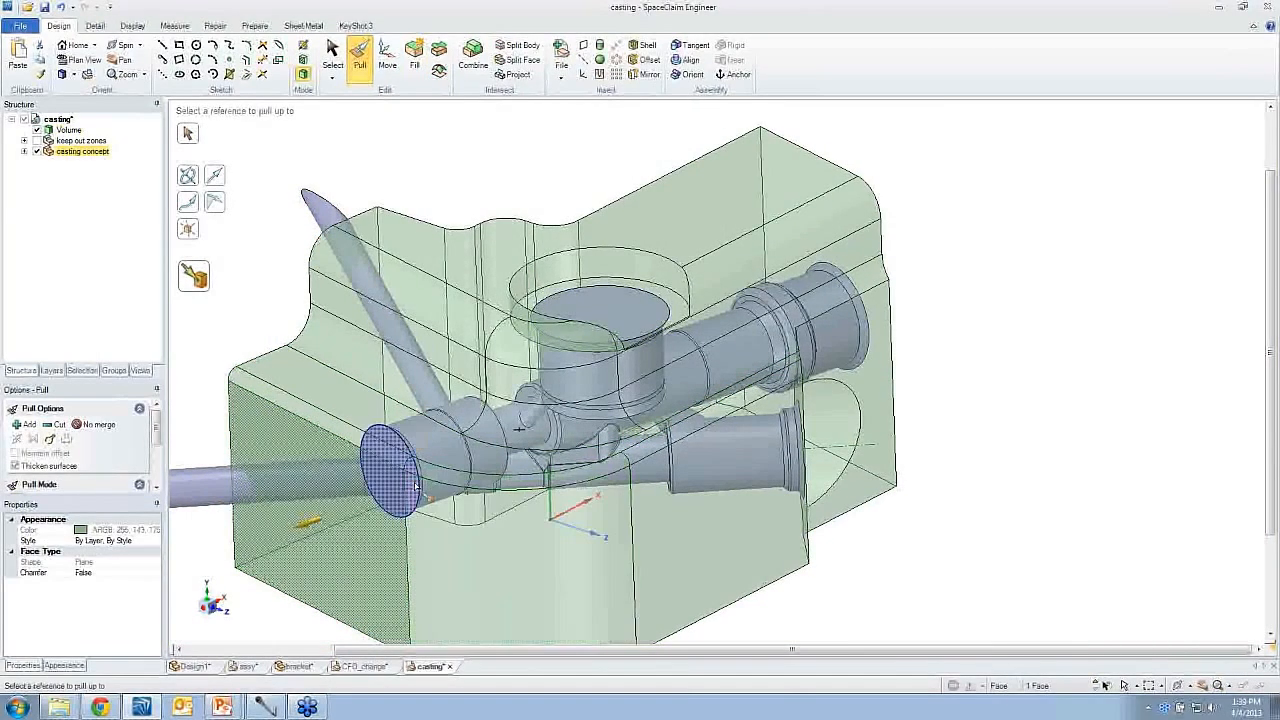
click(416, 486)
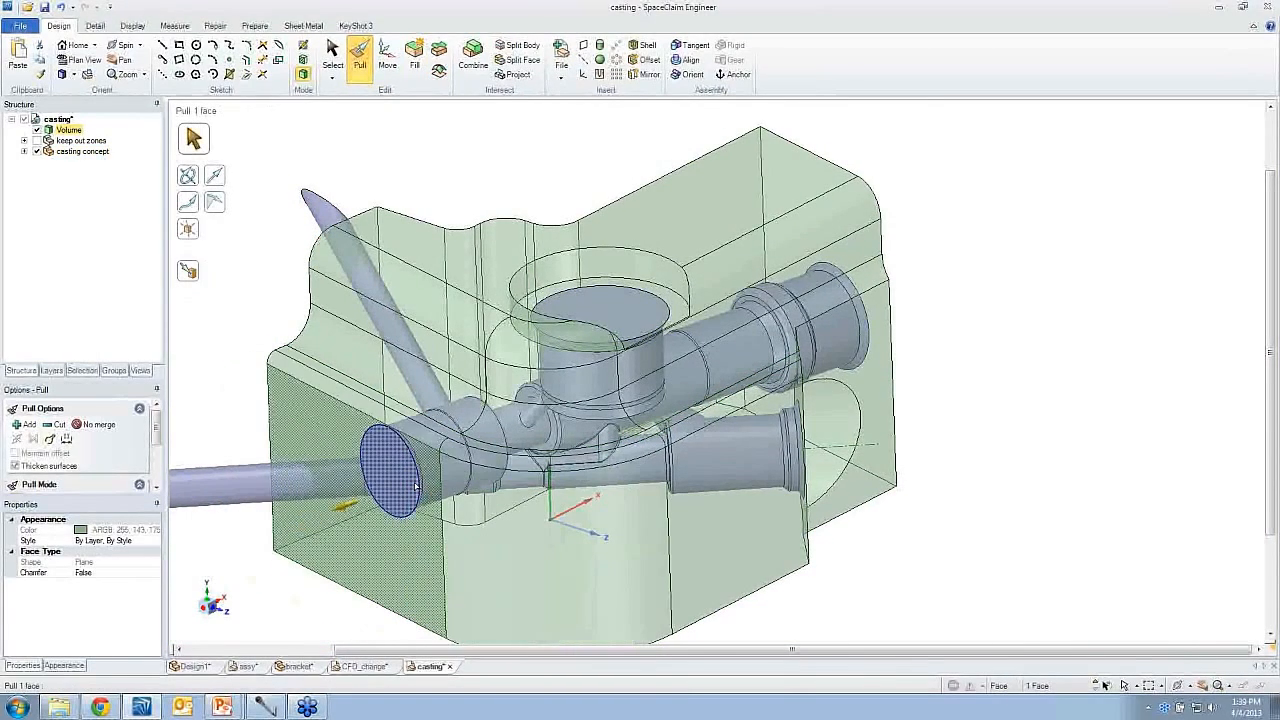
click(213, 376)
- Change the casting concept's display style from transparent to Opaque
click(676, 416)
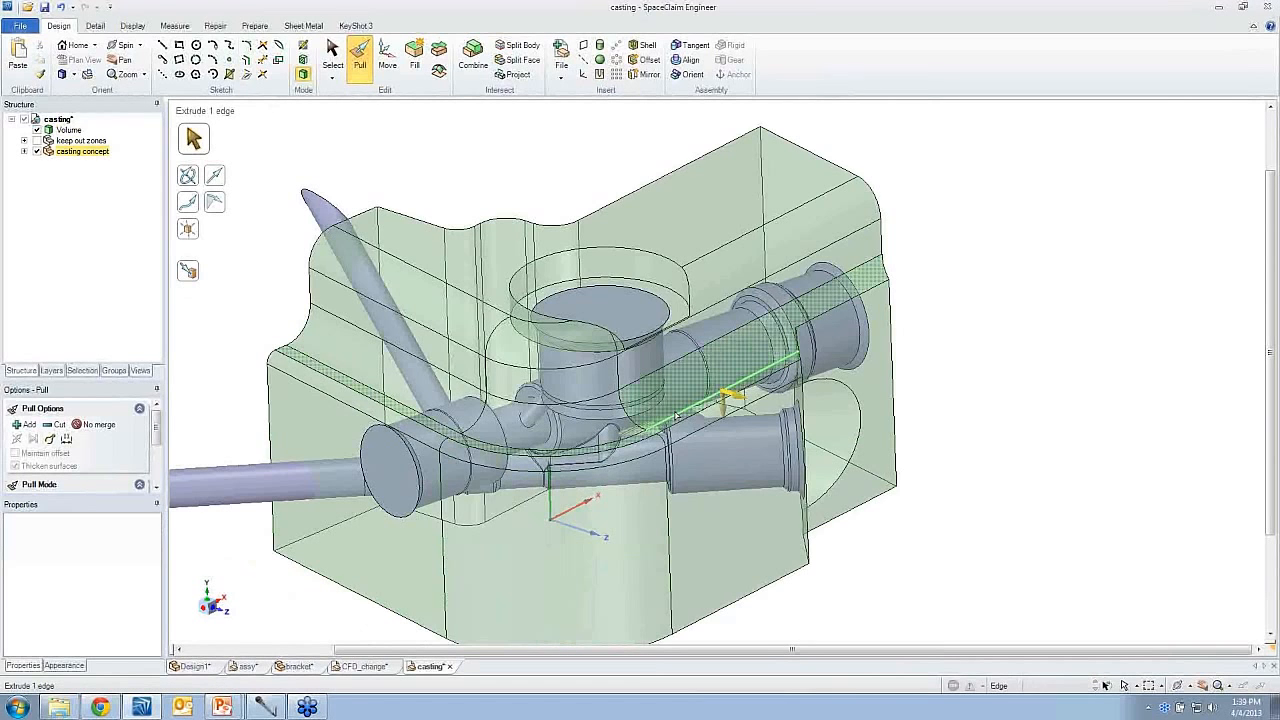
click(1116, 391)
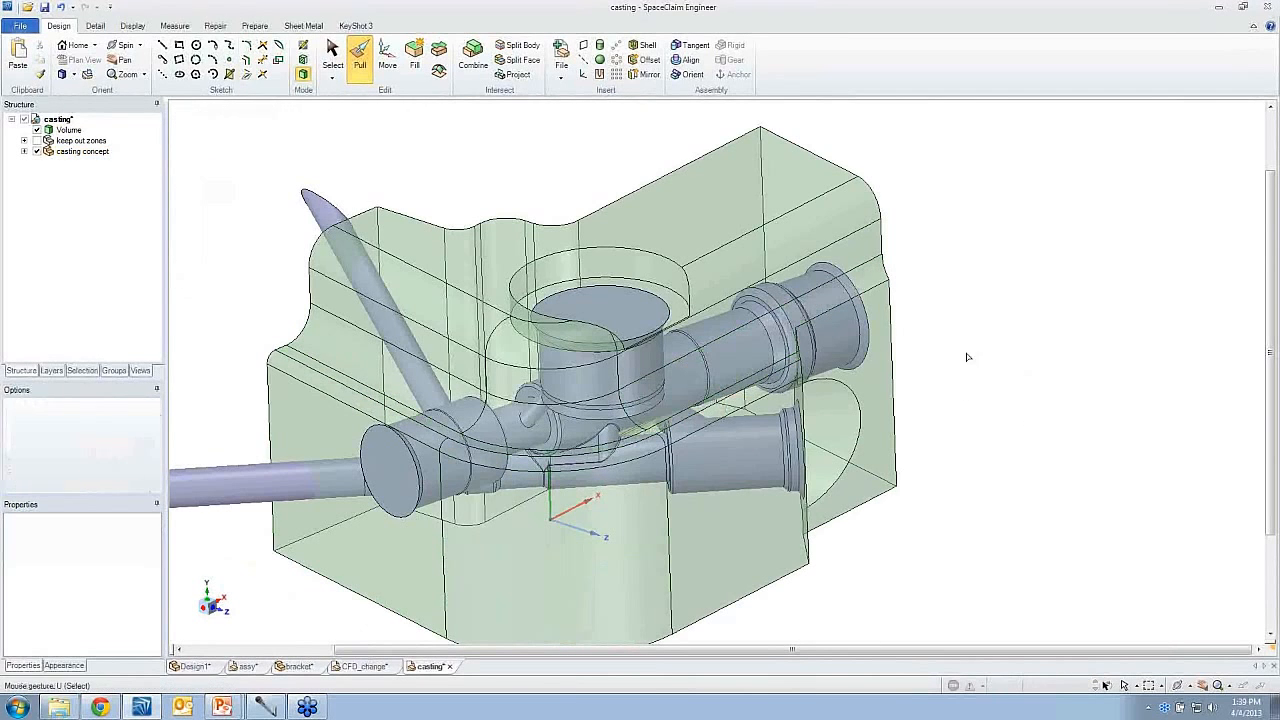
middle_drag(966, 357, 776, 388)
click(868, 200)
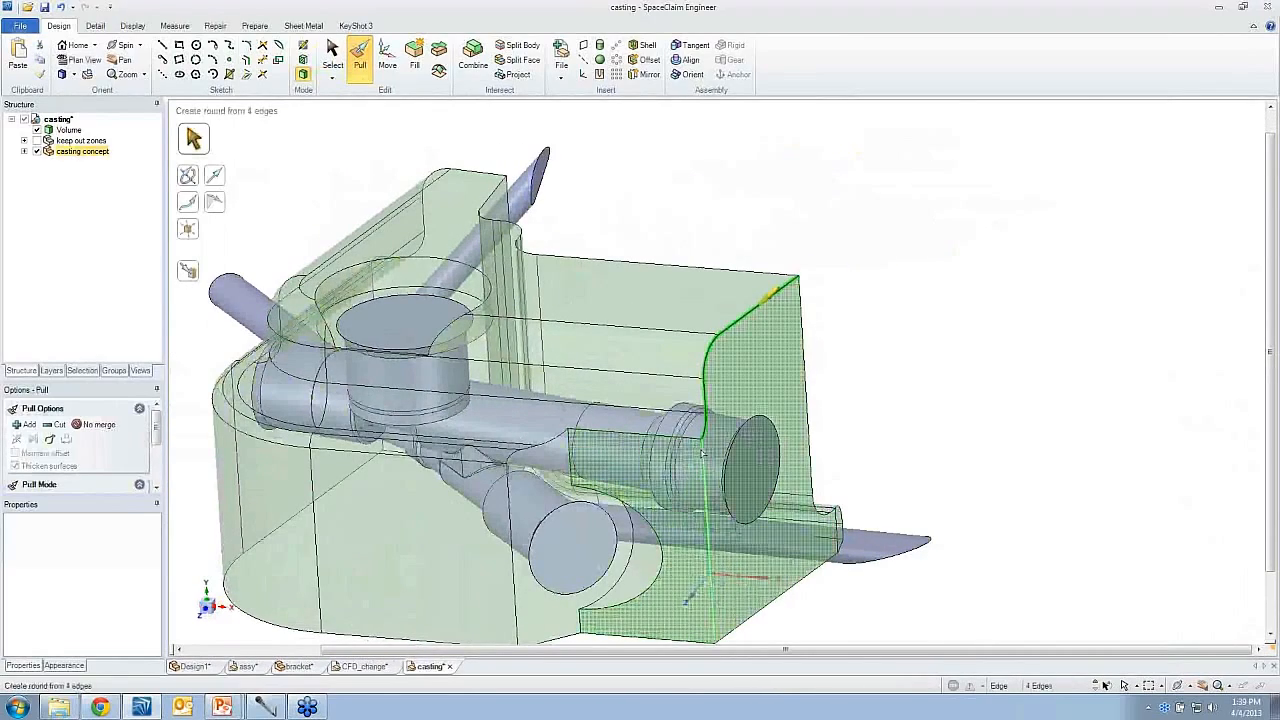
mouse_move(904, 358)
mouse_down()
mouse_move(846, 381)
mouse_move(916, 362)
mouse_up()
click(912, 364)
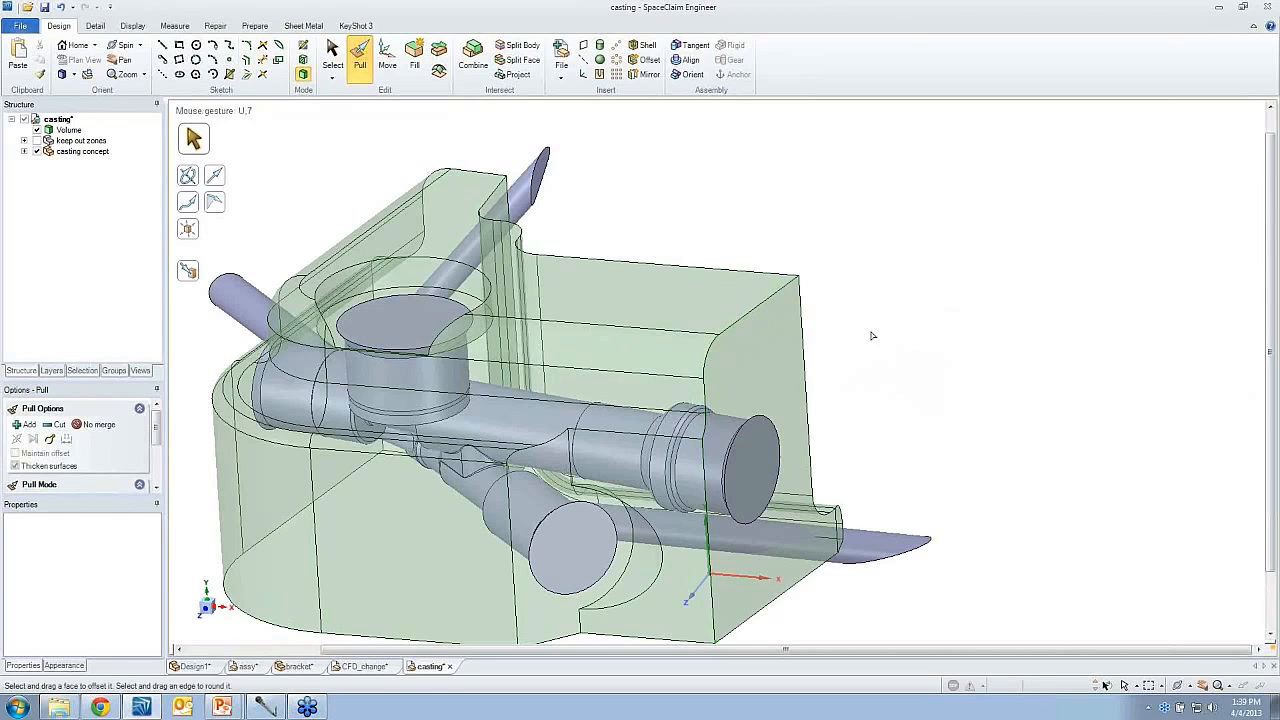
key(z)
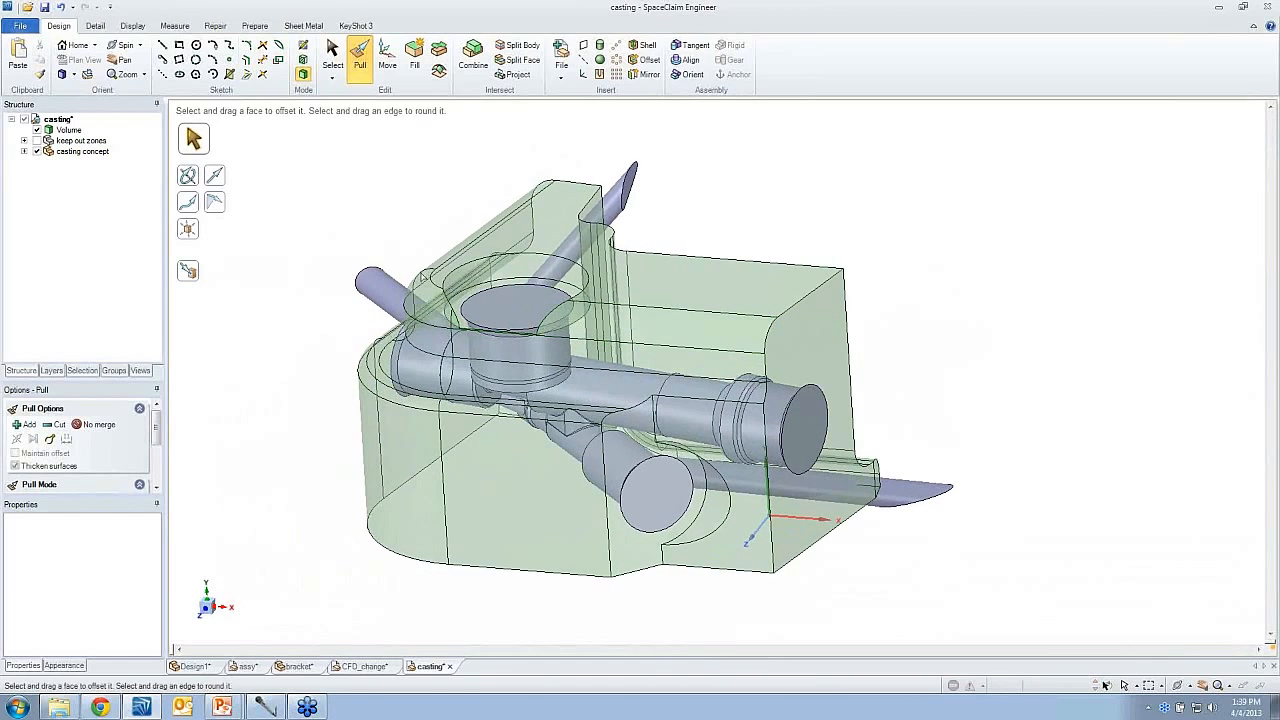
key(s)
click(645, 250)
click(659, 245)
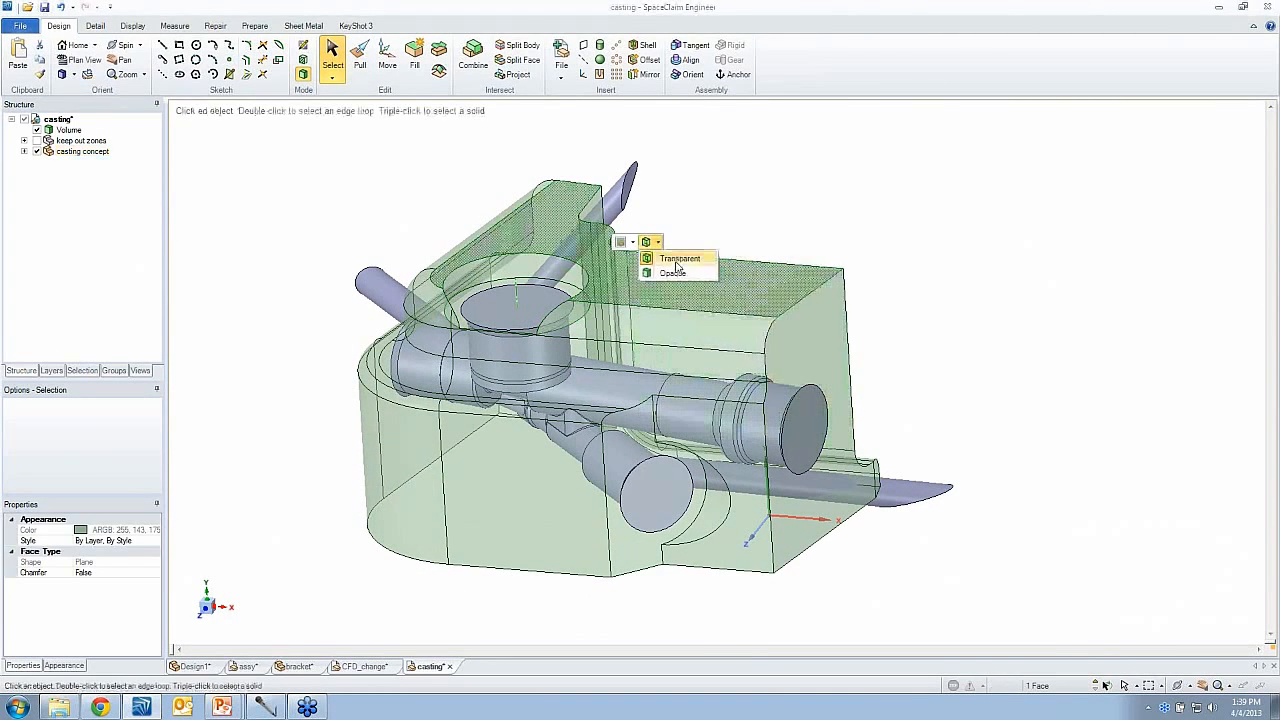
click(679, 275)
click(838, 234)
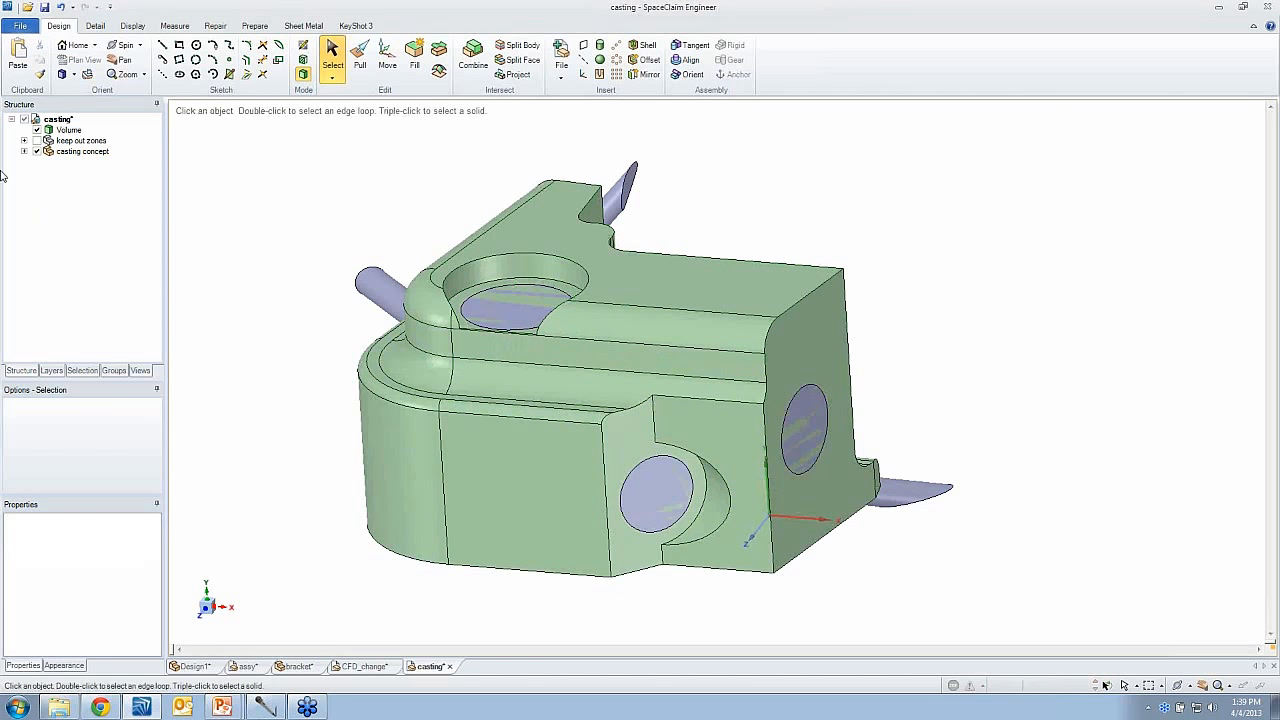
- Hide the Volume body to view the casting concept on its own, and show it again
click(38, 153)
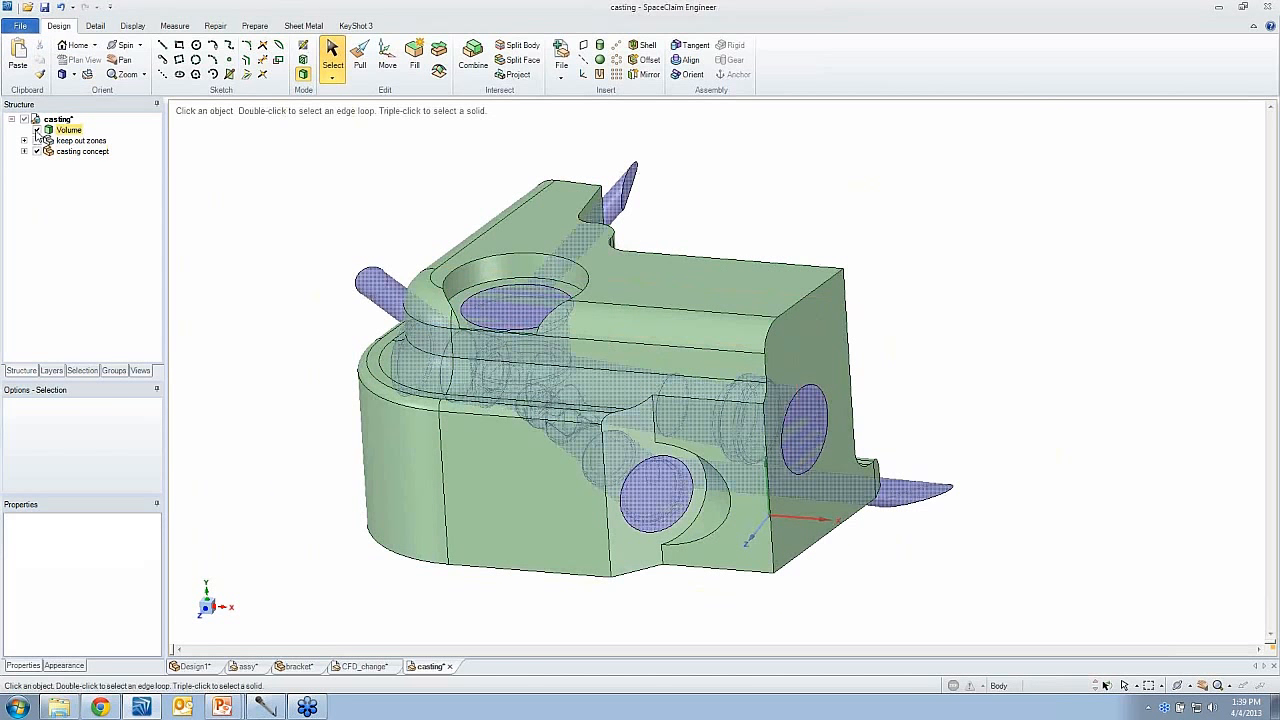
click(37, 131)
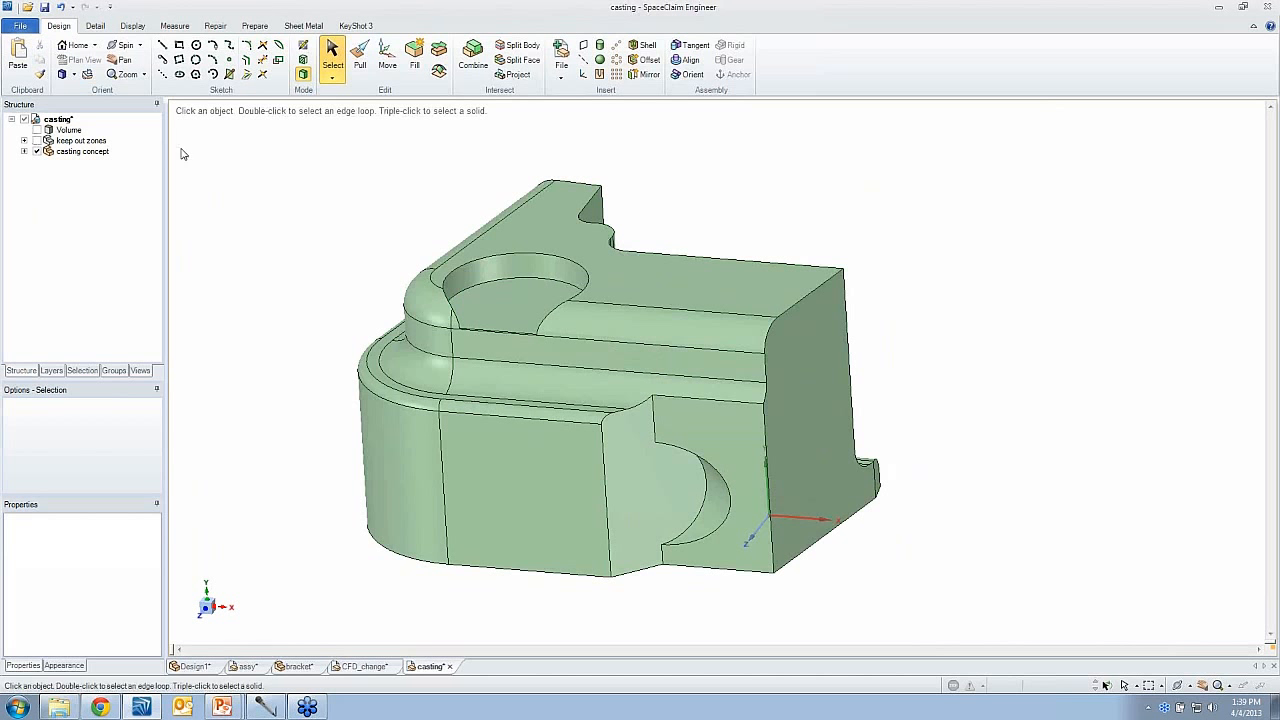
click(48, 131)
click(37, 131)
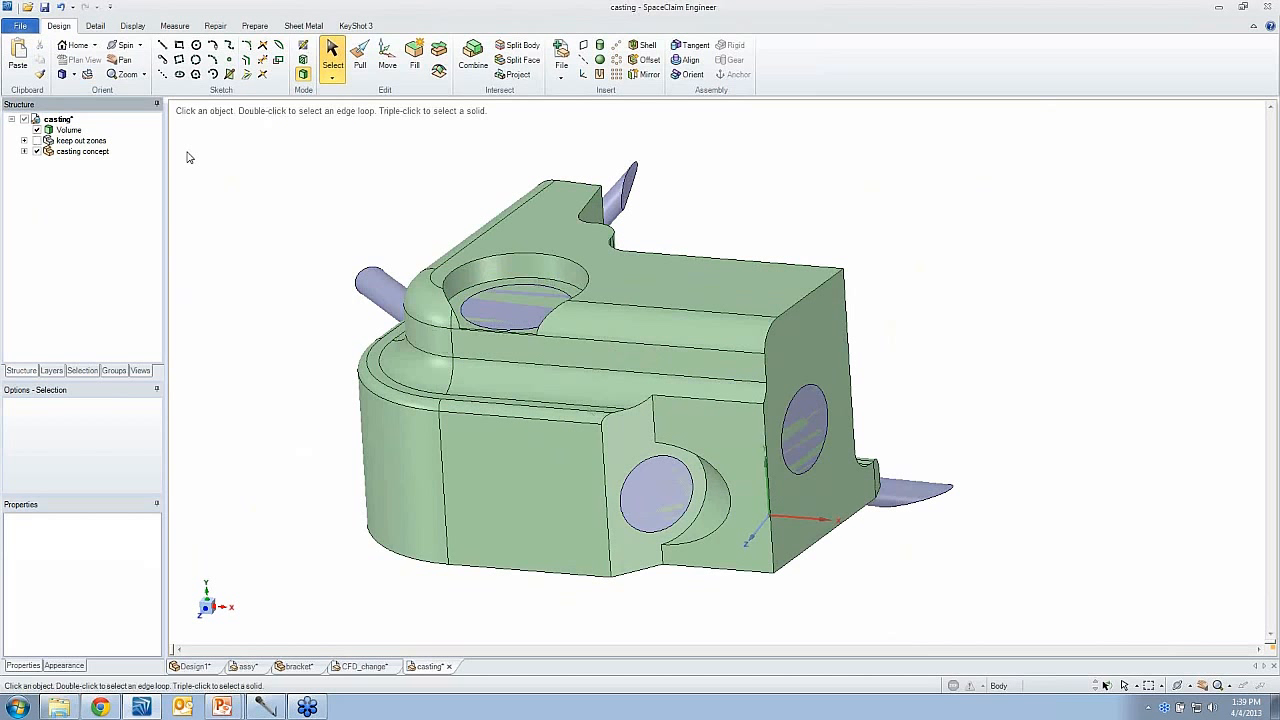
- Subtract the Volume body from the casting concept with Combine, with Keep cutter off, and remove the flow passage region
click(472, 60)
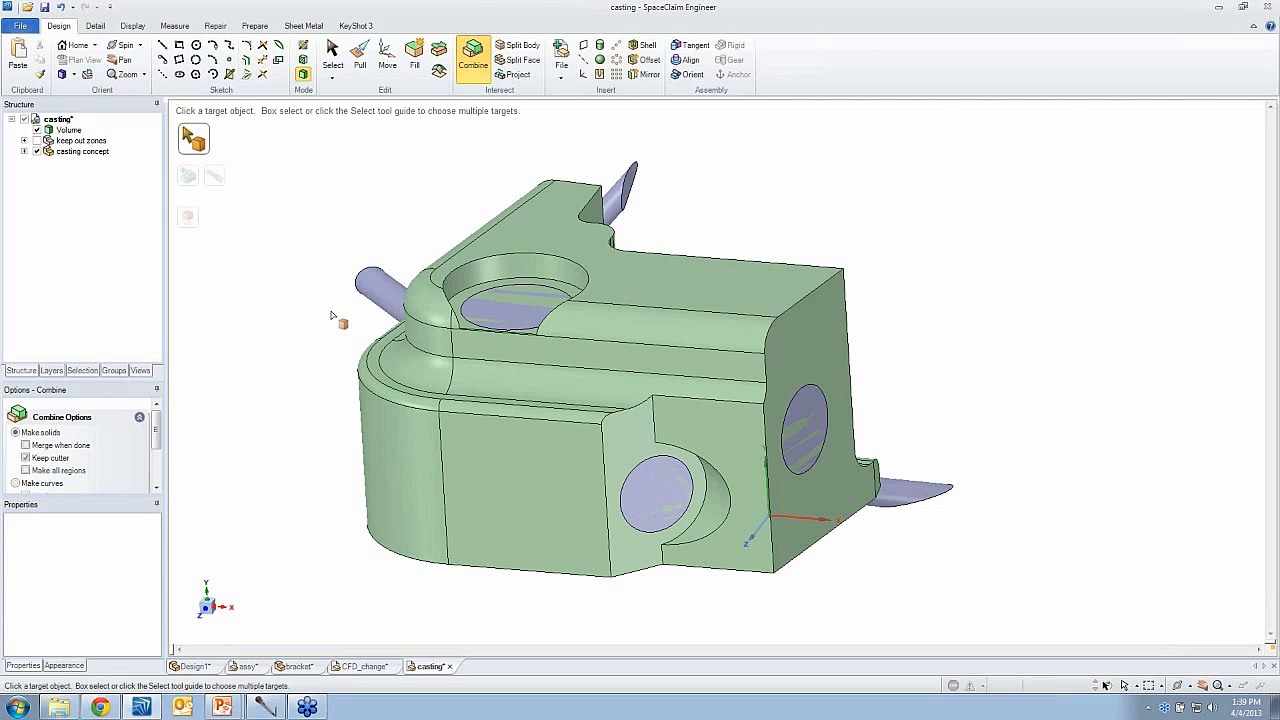
click(26, 458)
click(490, 386)
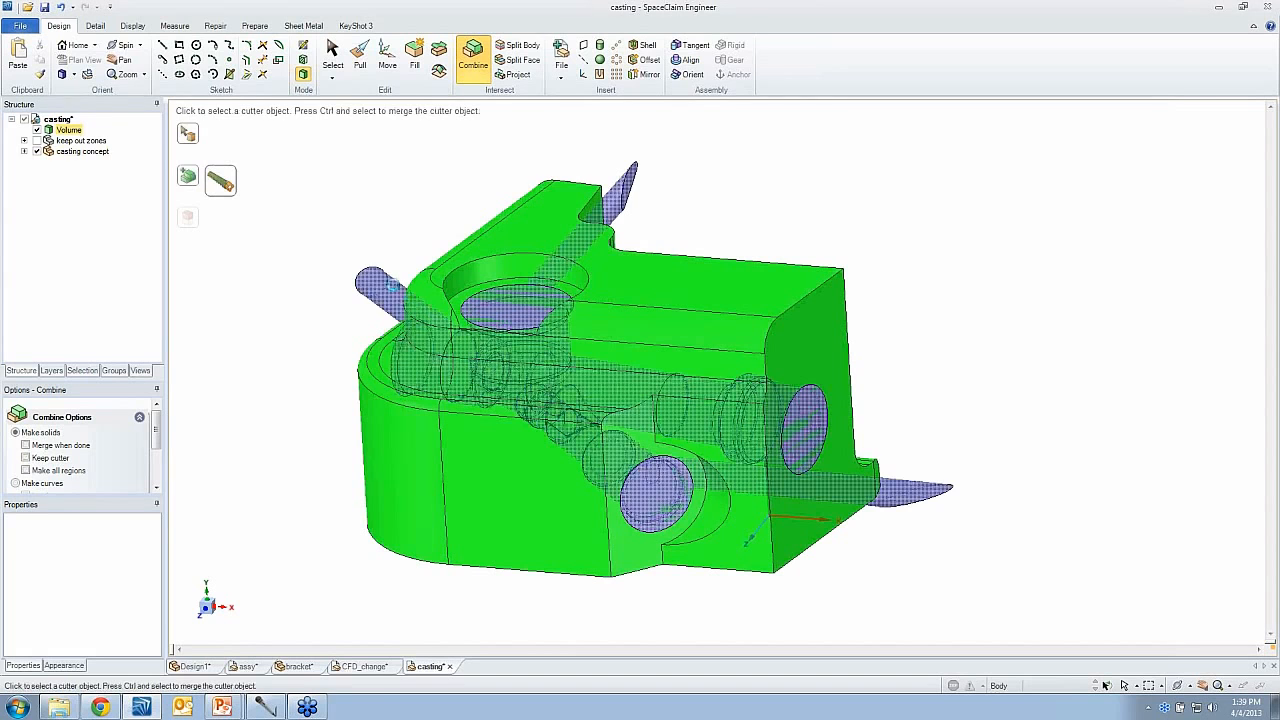
click(488, 310)
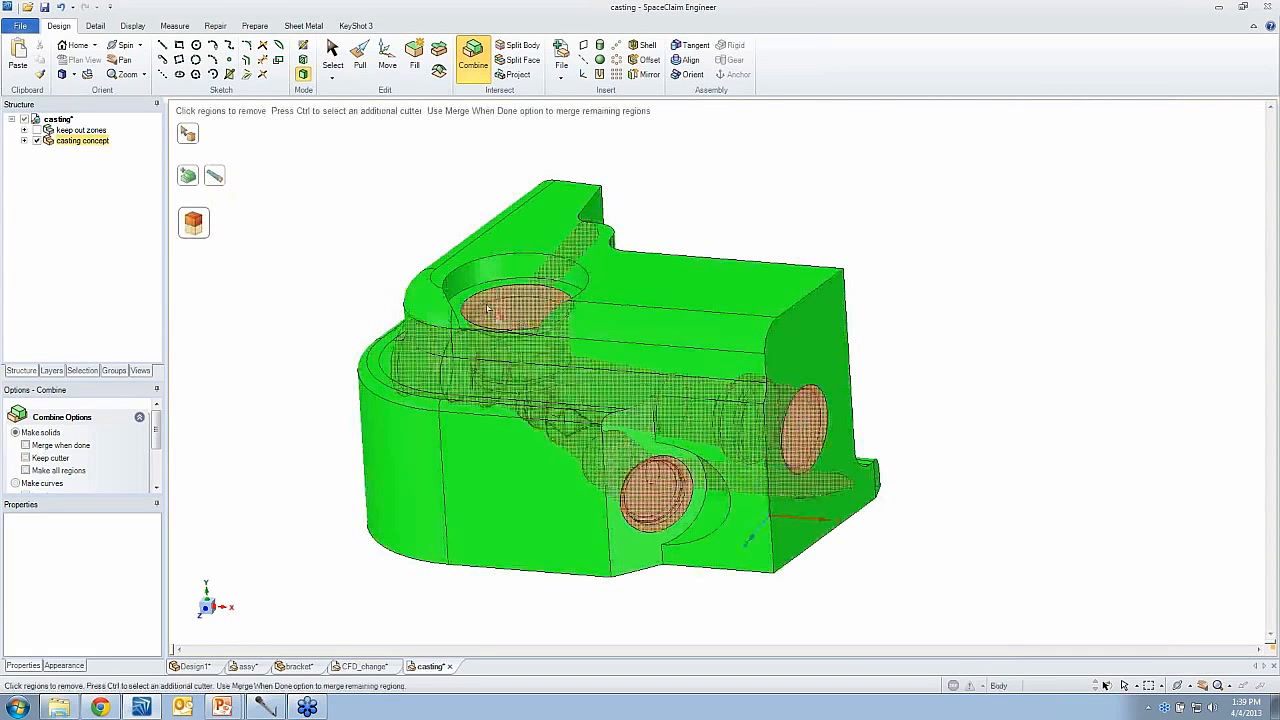
click(488, 310)
click(963, 386)
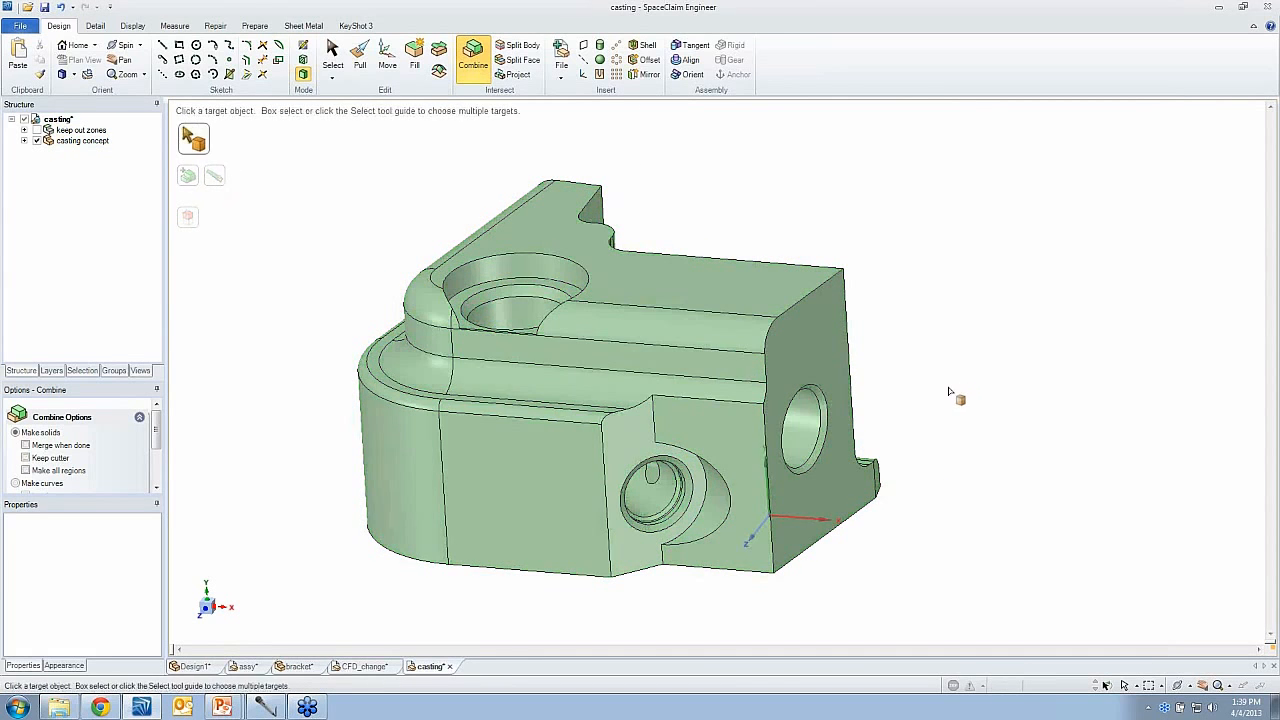
middle_drag(925, 318, 925, 316)
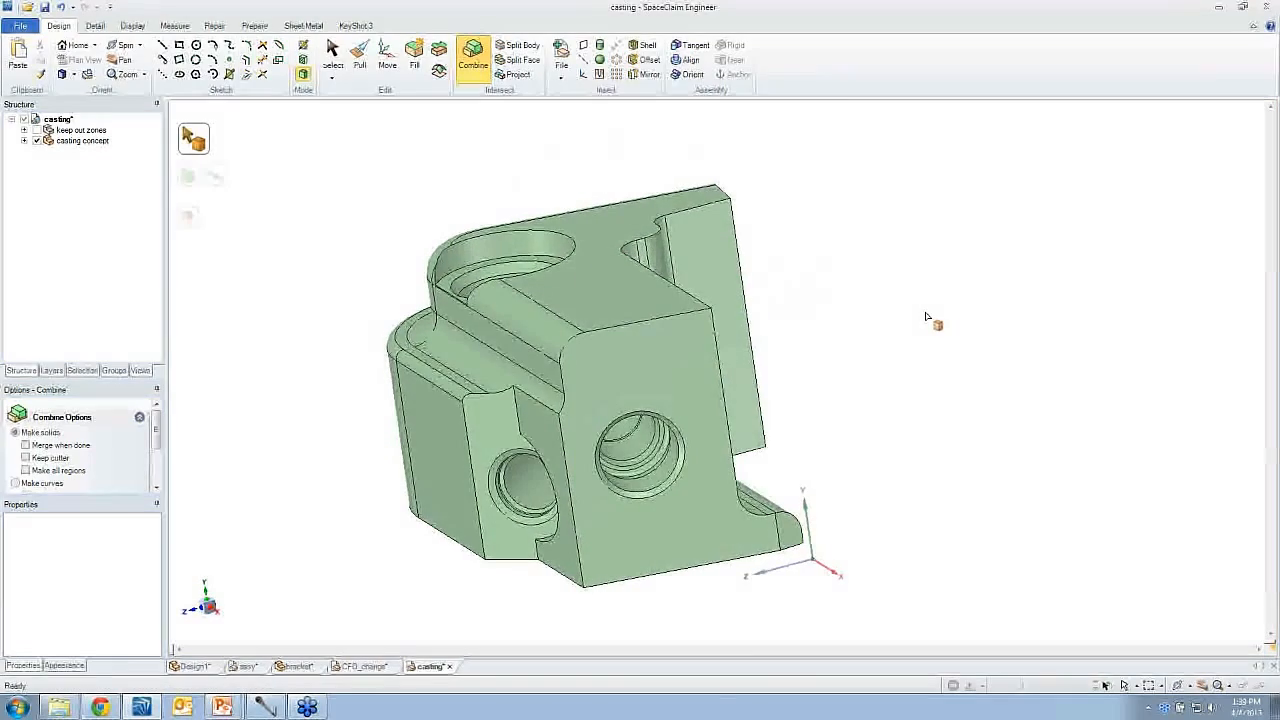